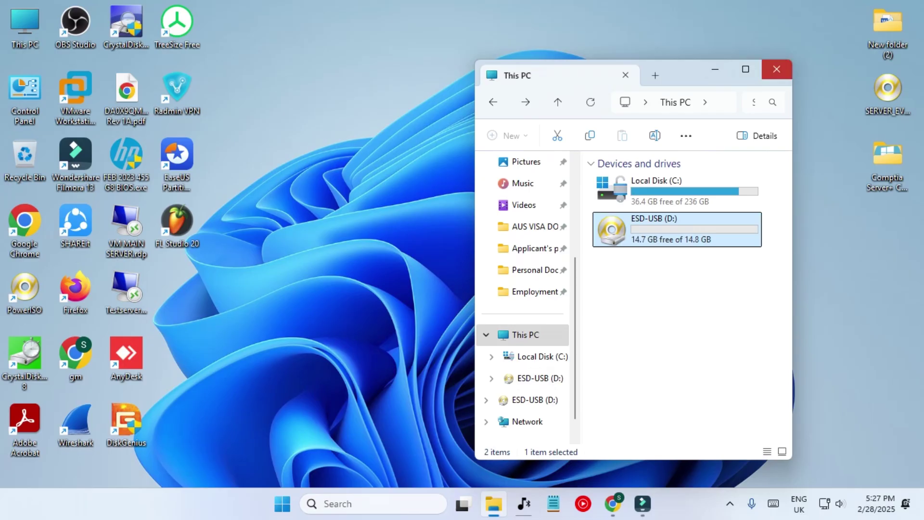
# Step: Close the This PC window, switch to Chrome and download the AveYo/MediaCreationTool.bat repository as a ZIP
pyautogui.click(776, 69)
pyautogui.click(613, 503)
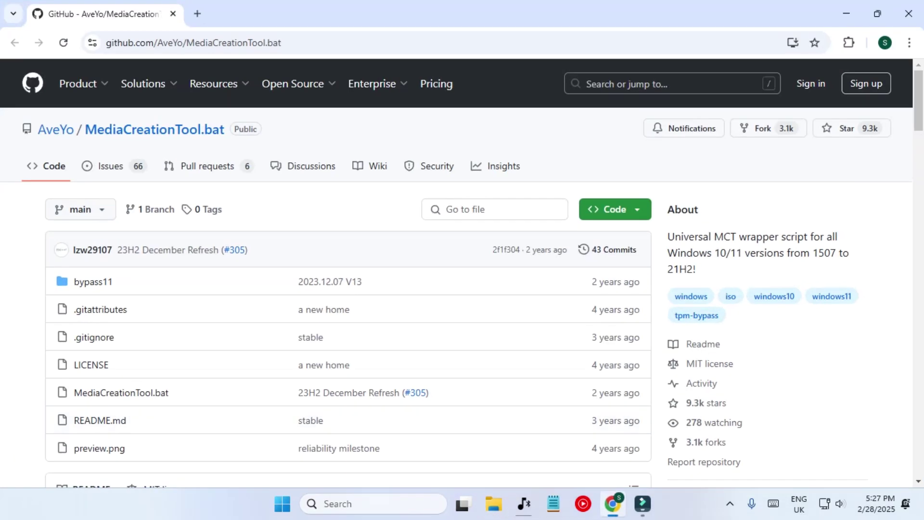
pyautogui.hotkey('ctrl', 'l')
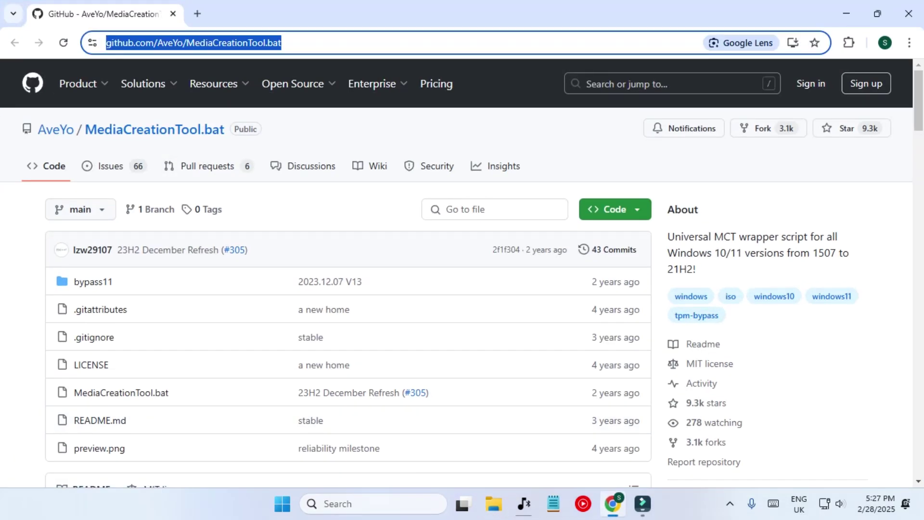
pyautogui.press('Escape')
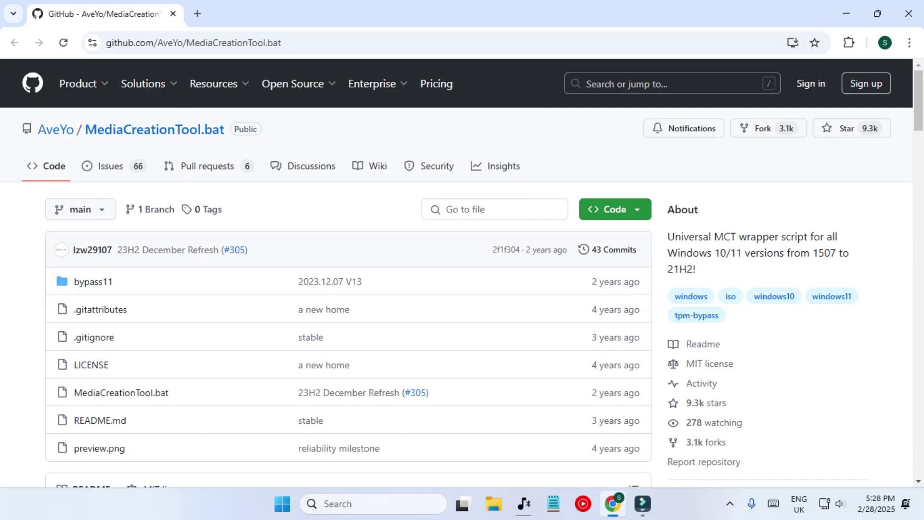
pyautogui.click(615, 209)
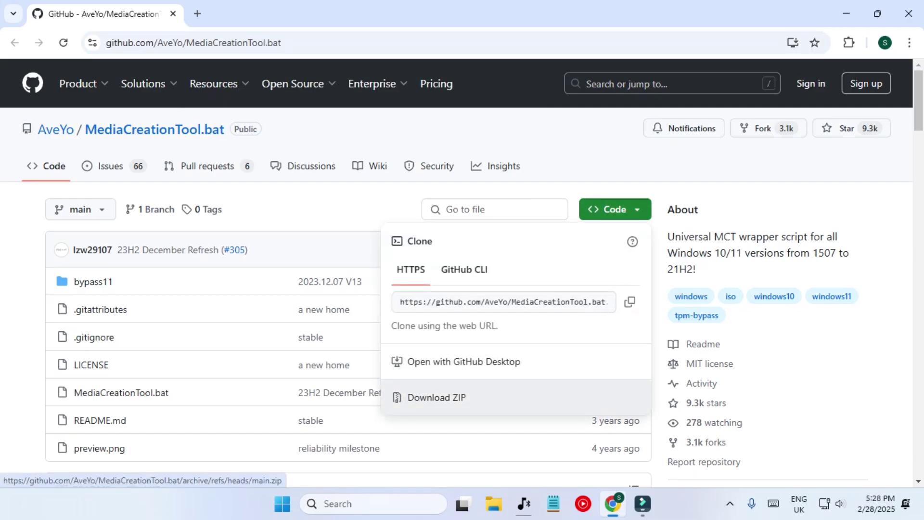
pyautogui.click(437, 397)
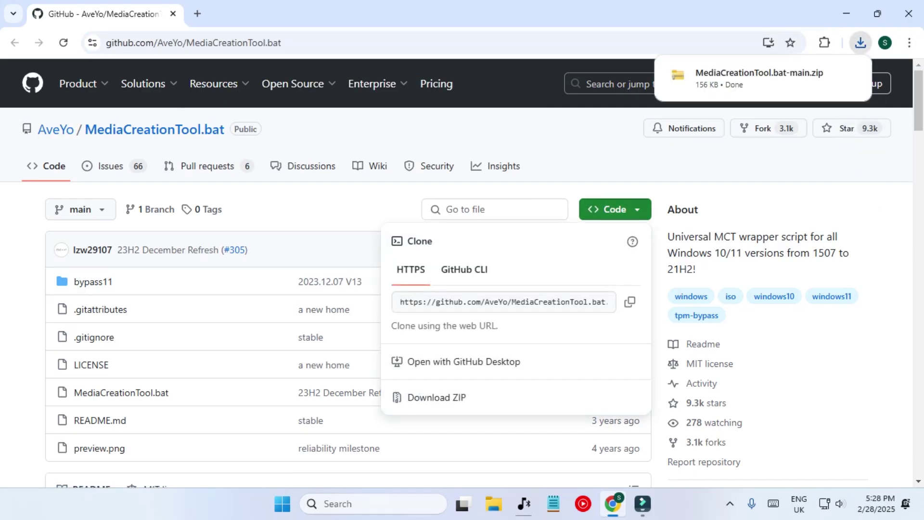
# Step: Open the downloaded archive's MediaCreationTool.bat-main folder and run MediaCreationTool.bat
pyautogui.click(860, 42)
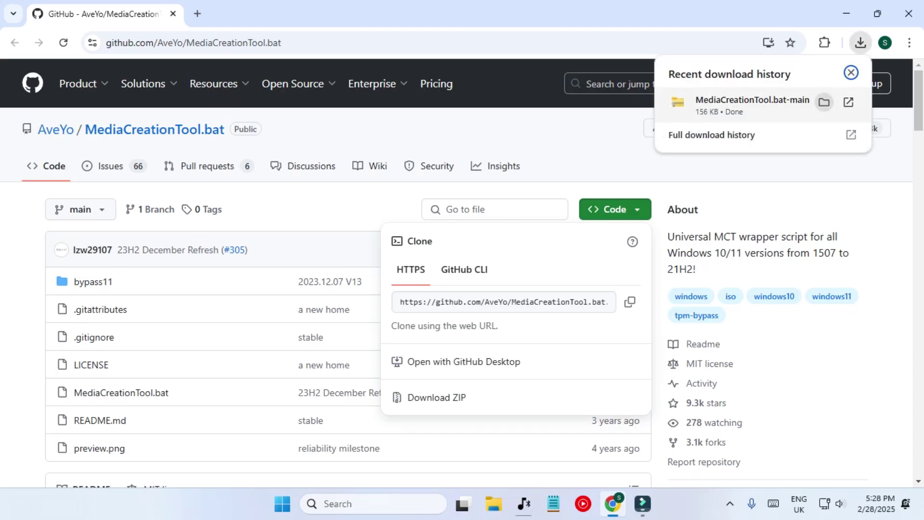
pyautogui.click(824, 102)
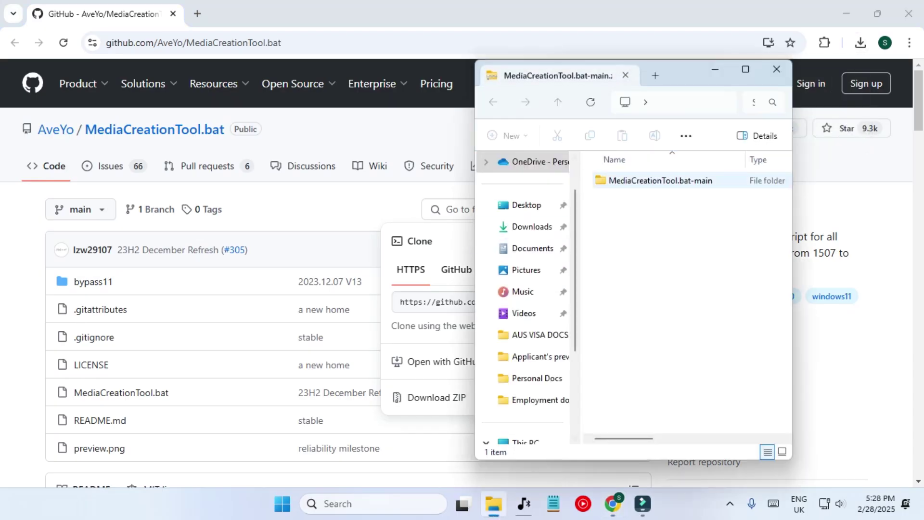
pyautogui.doubleClick(660, 181)
pyautogui.moveTo(678, 71); pyautogui.dragTo(389, 79)
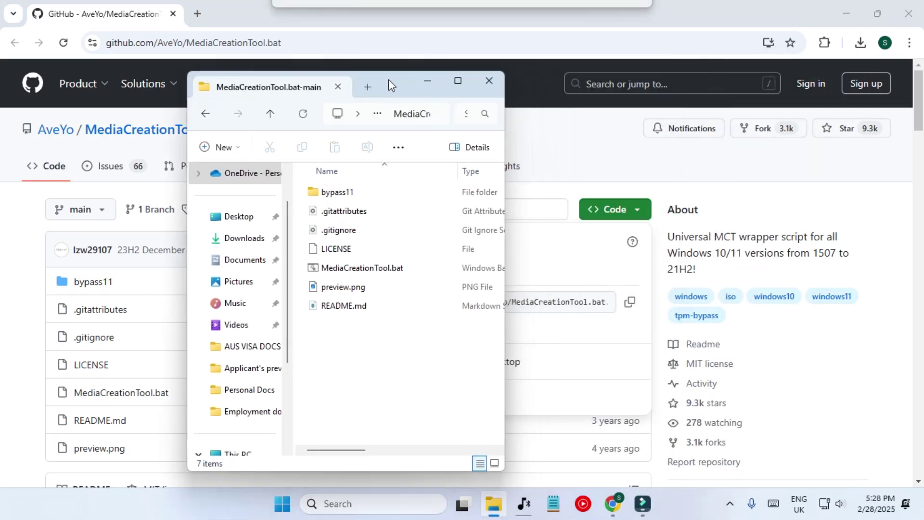
pyautogui.doubleClick(335, 264)
pyautogui.press('Tab')
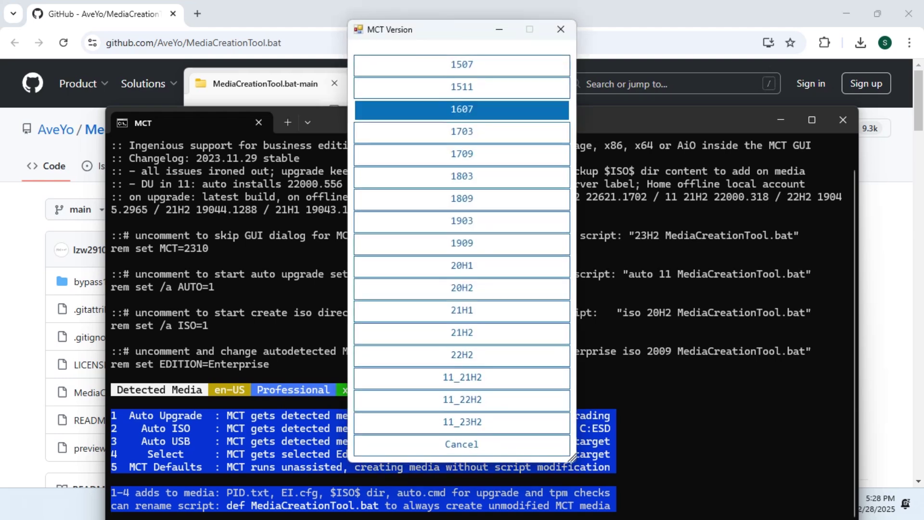
# Step: Start creating 11_23H2 installation media with the Auto USB preset on the D: (ESD-USB) flash drive
pyautogui.click(462, 421)
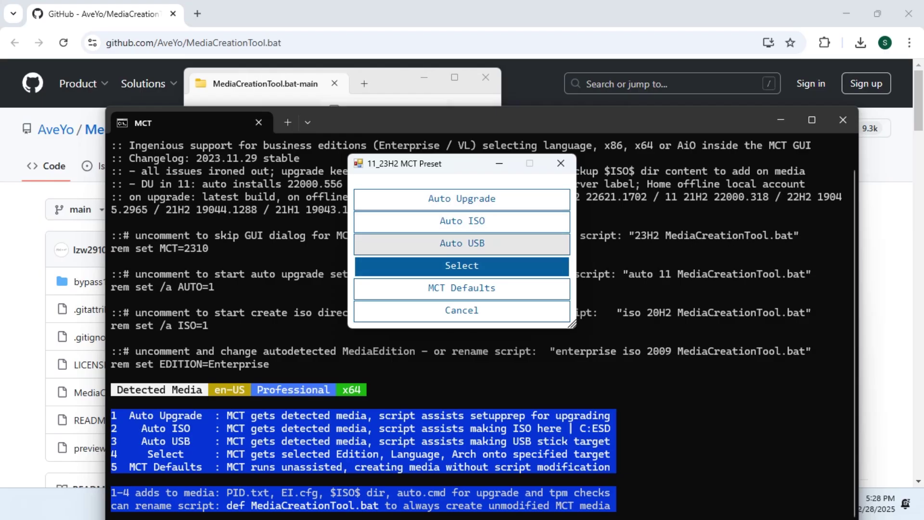
pyautogui.click(462, 243)
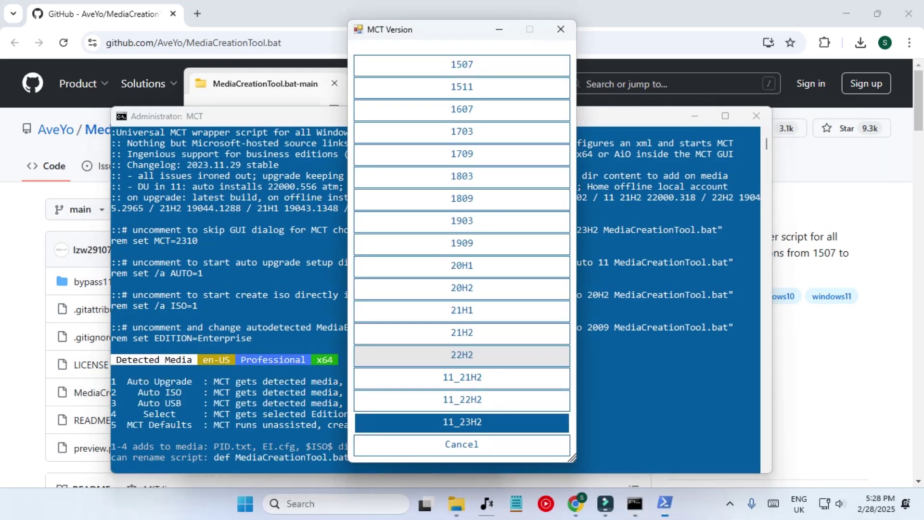
pyautogui.click(461, 422)
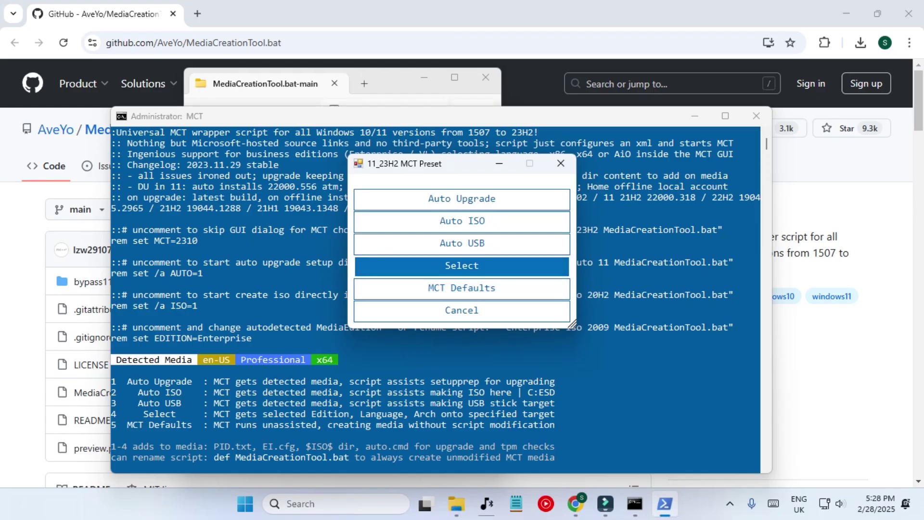
pyautogui.click(461, 242)
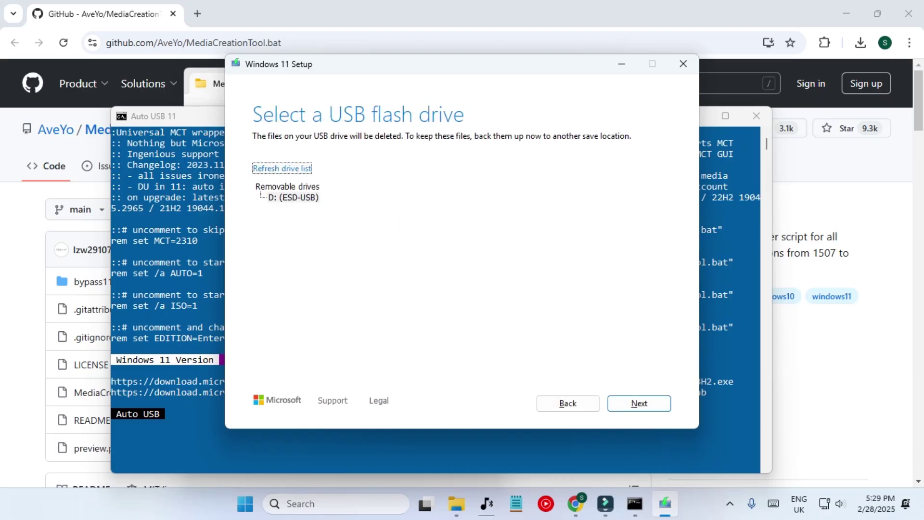
pyautogui.click(293, 197)
pyautogui.press('Return')
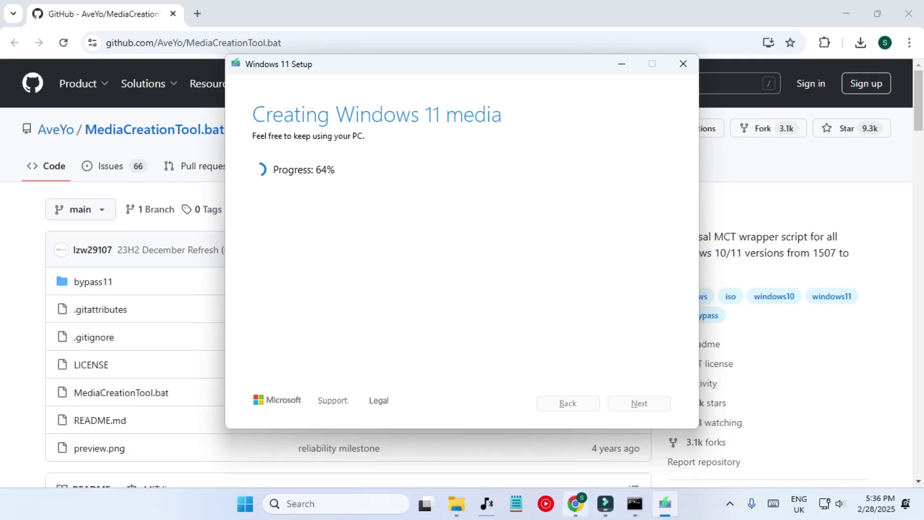
# Step: Switch to File Explorer, refresh This PC, examine the files on ESD-USB (D:) and minimise the window
pyautogui.click(456, 504)
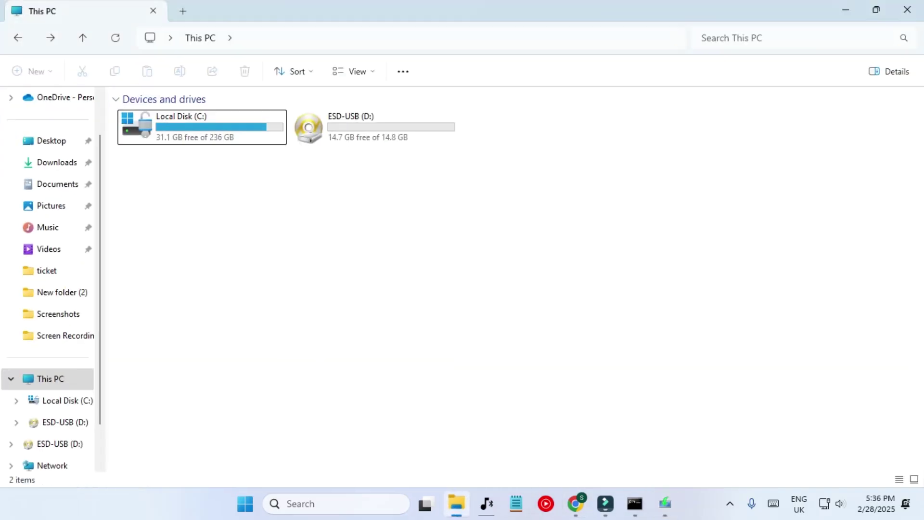
pyautogui.rightClick(432, 200)
pyautogui.click(499, 383)
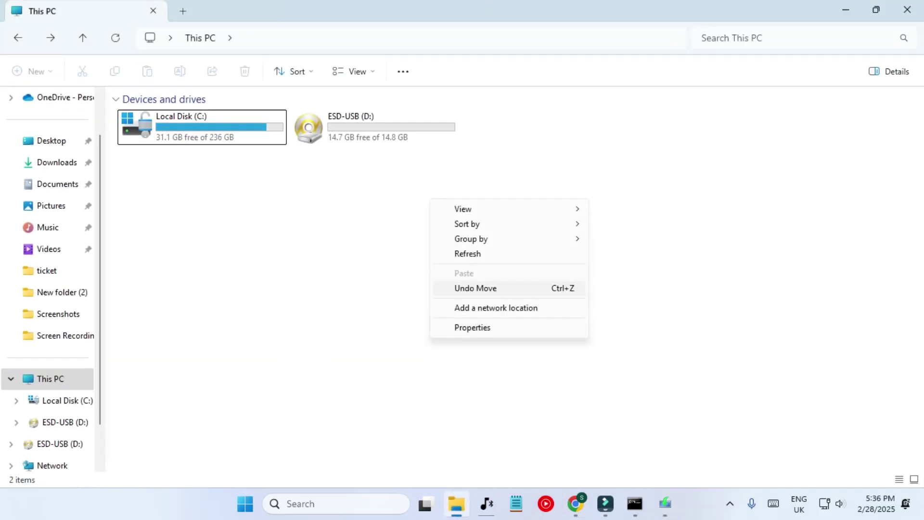
pyautogui.click(466, 253)
pyautogui.doubleClick(308, 129)
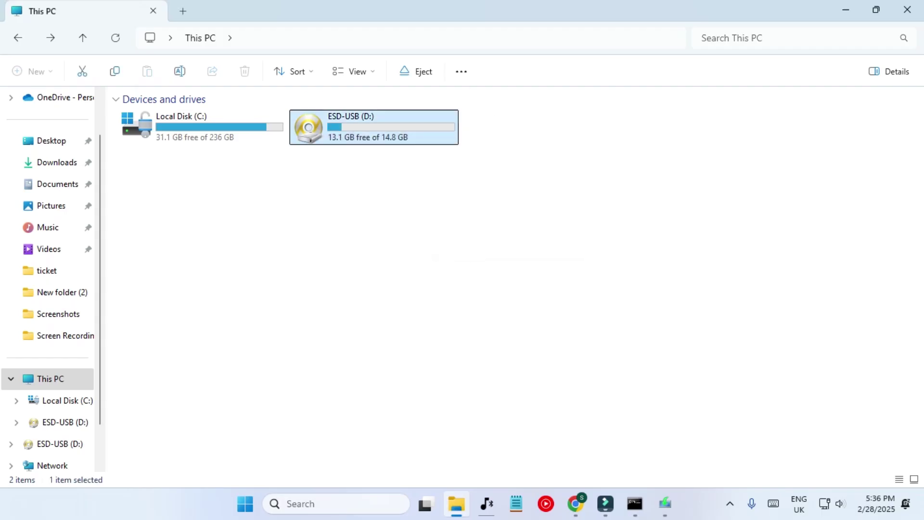
pyautogui.hotkey('alt', 'Left')
pyautogui.press('Return')
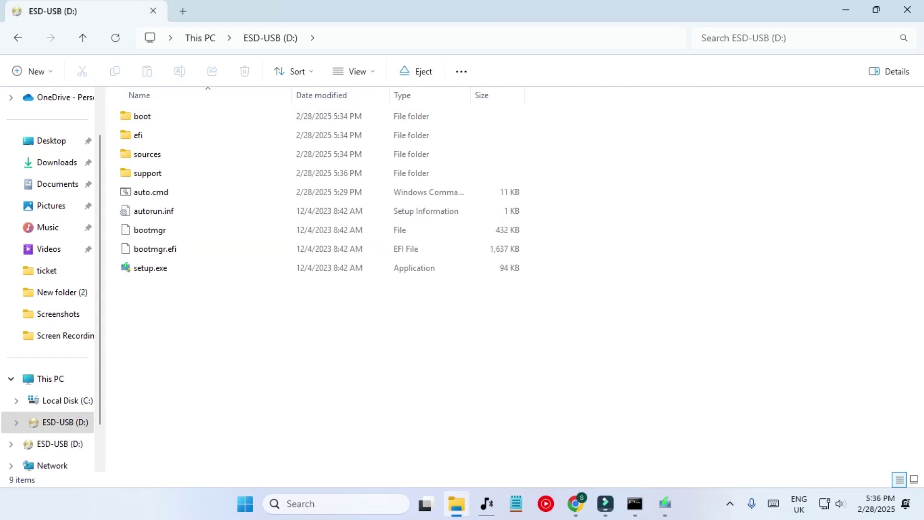
pyautogui.hotkey('alt', 'Left')
pyautogui.click(844, 10)
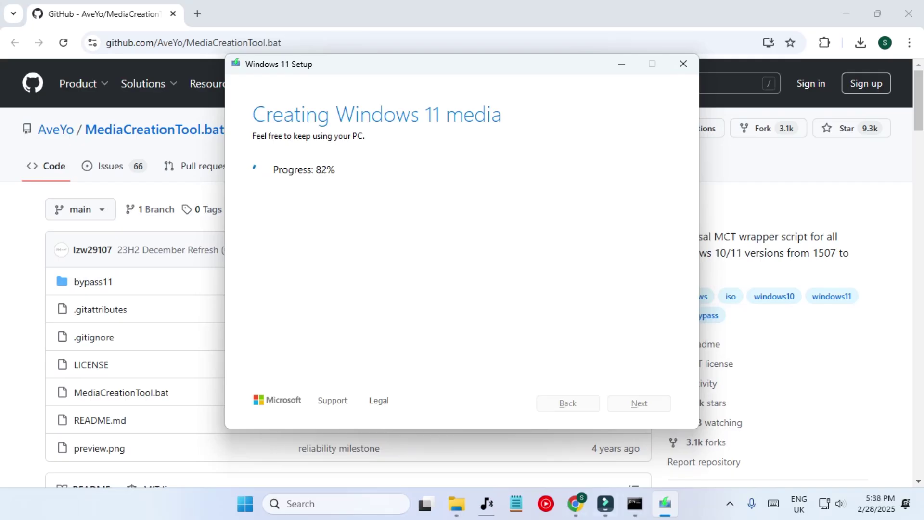
pyautogui.click(575, 503)
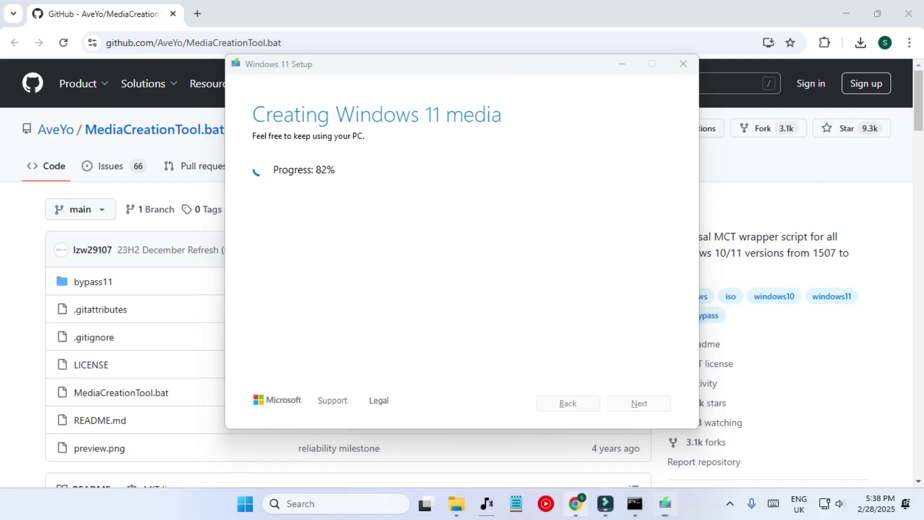
pyautogui.click(576, 503)
pyautogui.click(575, 504)
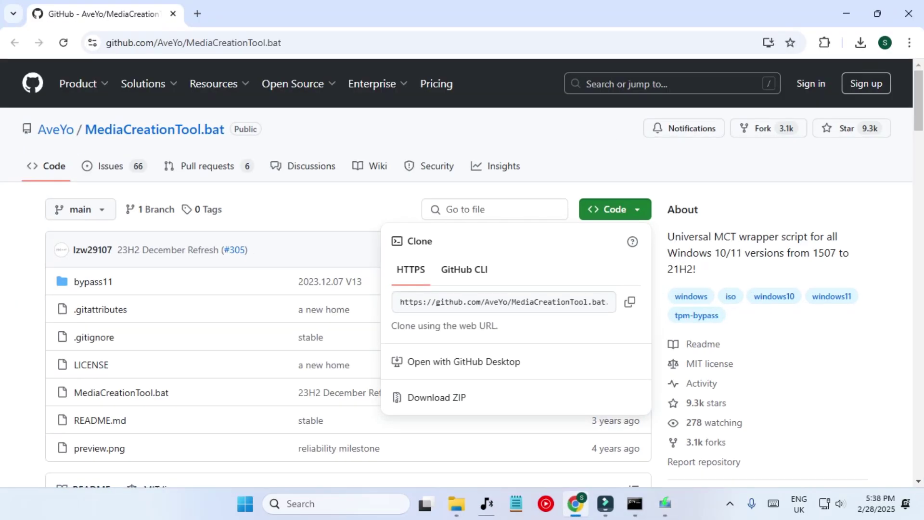
pyautogui.click(664, 503)
# Step: Return to File Explorer, refresh the drives to check the used space on ESD-USB (D:), and minimise the window
pyautogui.click(456, 503)
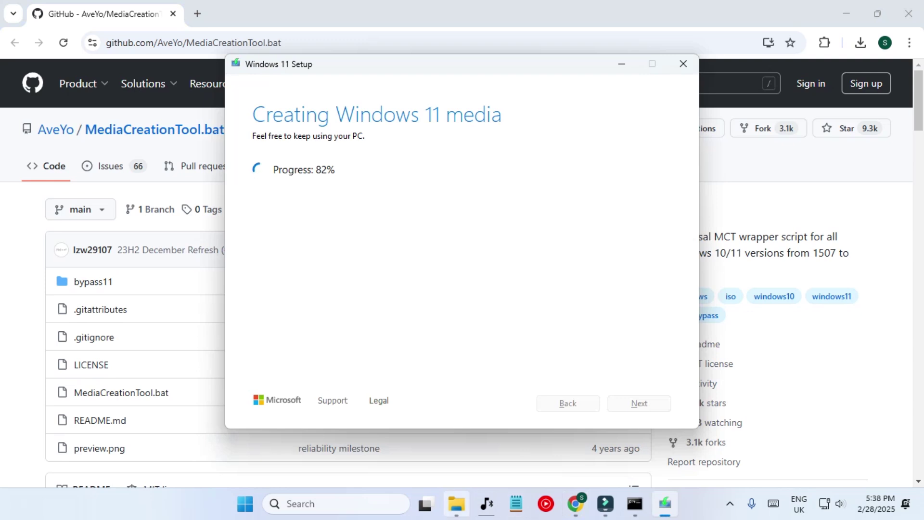
pyautogui.rightClick(344, 155)
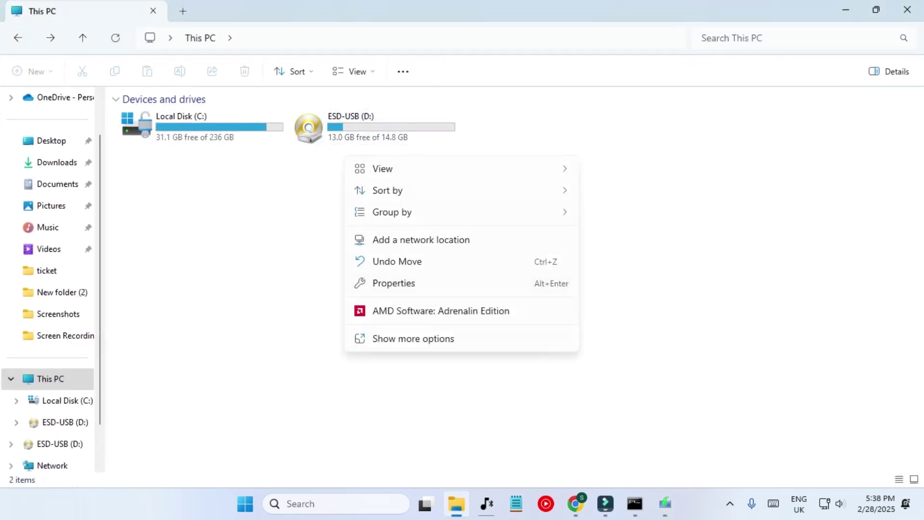
pyautogui.click(413, 339)
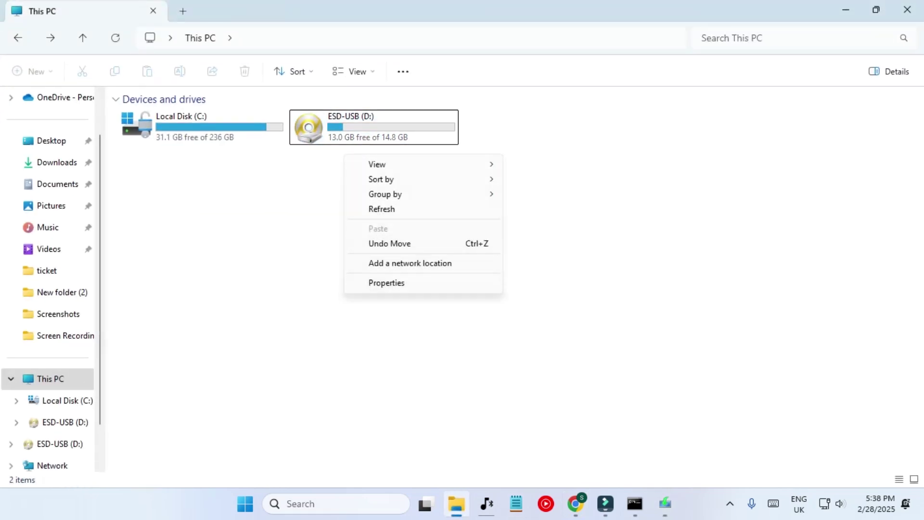
pyautogui.click(382, 209)
pyautogui.doubleClick(365, 127)
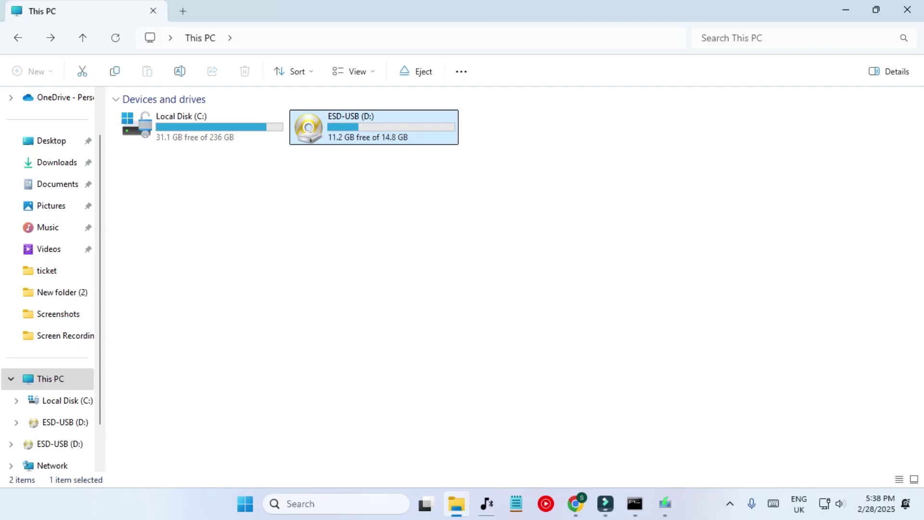
pyautogui.hotkey('alt', 'Left')
pyautogui.click(845, 10)
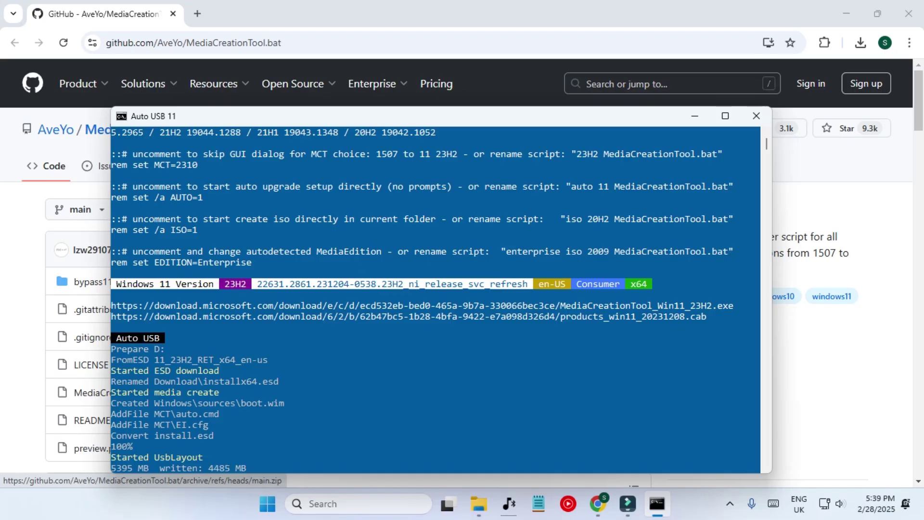
# Step: Move the Auto USB 11 console window up and exit the script once it is done
pyautogui.moveTo(441, 116); pyautogui.dragTo(456, 62)
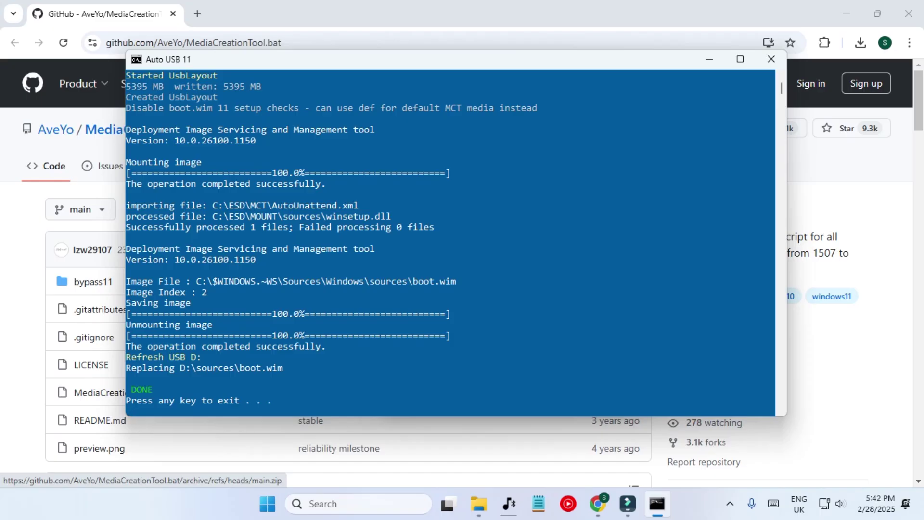
pyautogui.press('Return')
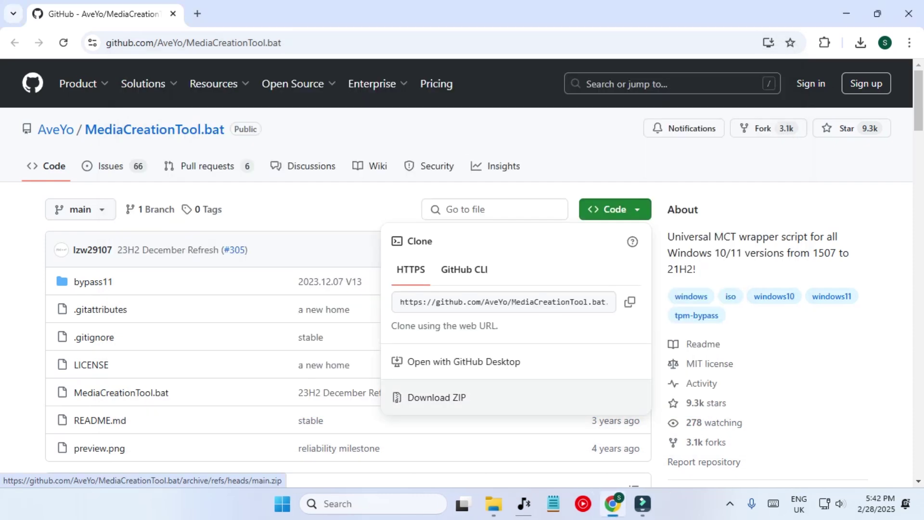
# Step: Inspect the finished installation files on ESD-USB (D:) after refreshing This PC, and clear the File Explorer and browser windows away
pyautogui.click(493, 503)
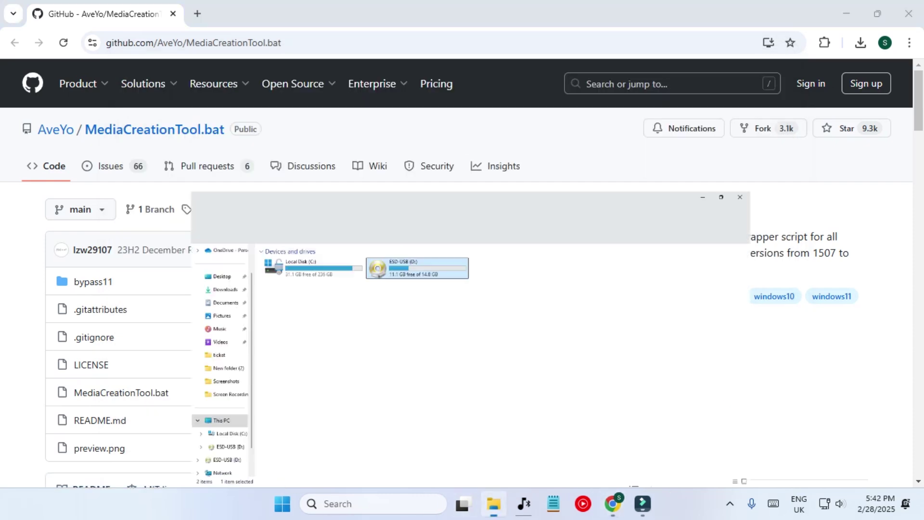
pyautogui.rightClick(420, 200)
pyautogui.click(488, 383)
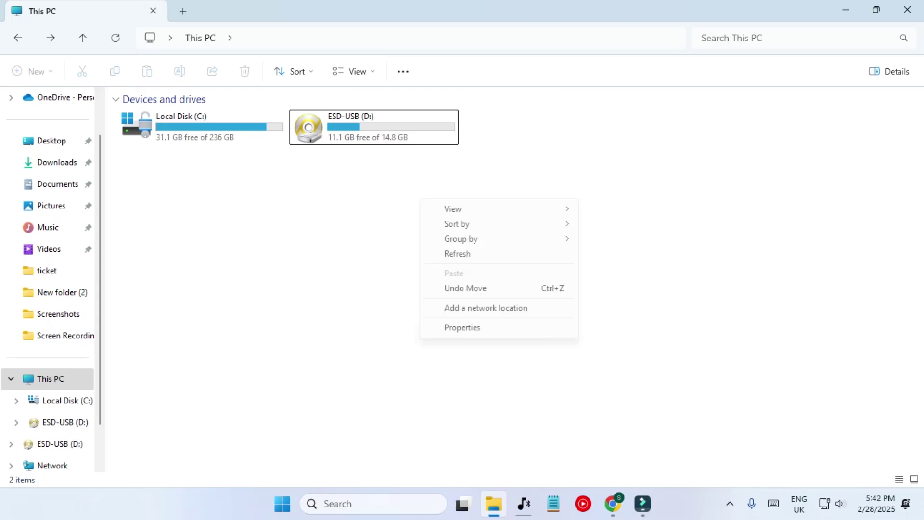
pyautogui.click(457, 254)
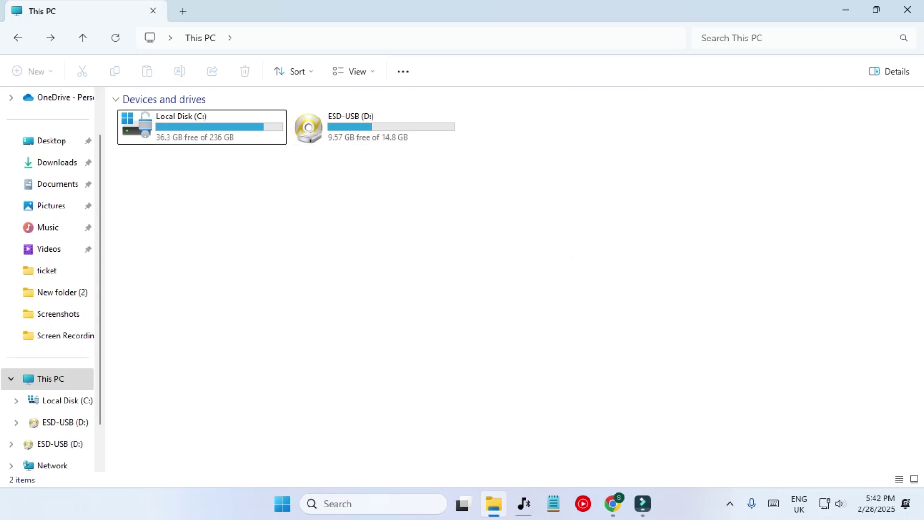
pyautogui.doubleClick(373, 127)
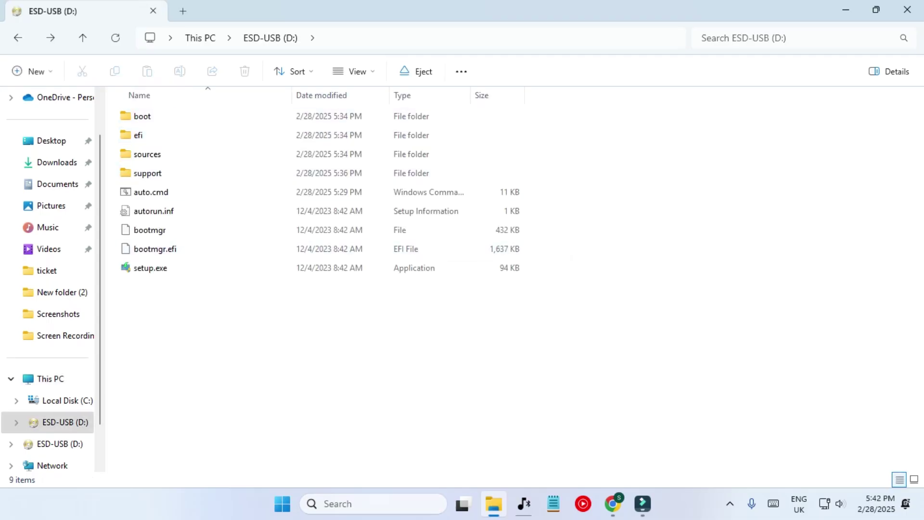
pyautogui.hotkey('alt', 'Left')
pyautogui.press('Return')
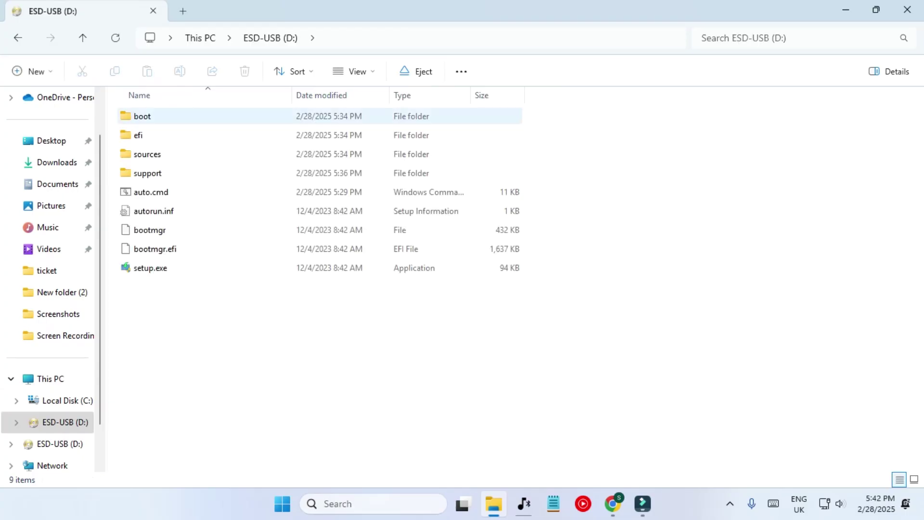
pyautogui.click(906, 10)
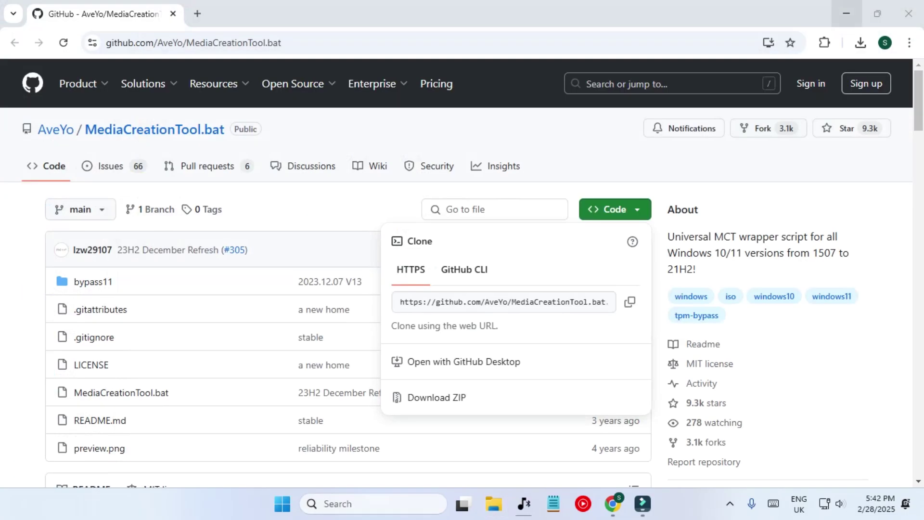
pyautogui.click(846, 10)
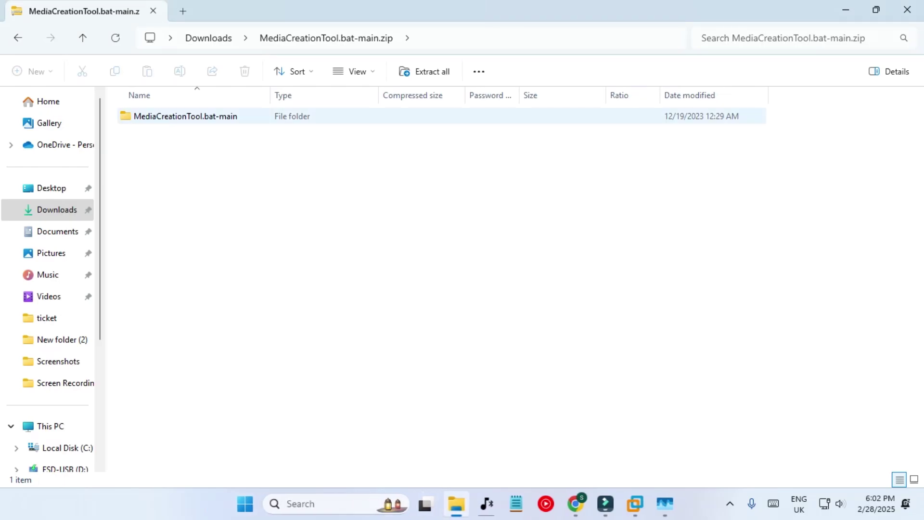
# Step: Run MediaCreationTool.bat from the zip archive with the Auto ISO preset for Windows 11 23H2, and move the setup window aside
pyautogui.doubleClick(154, 115)
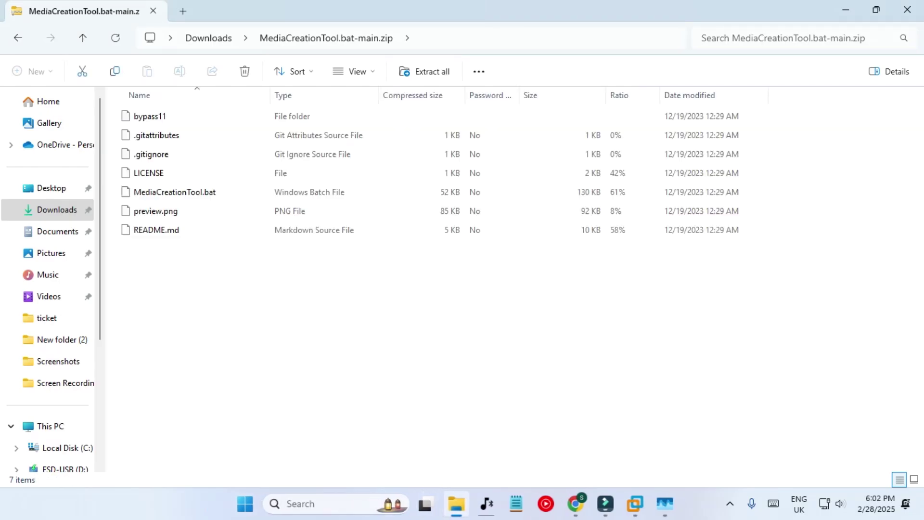
pyautogui.doubleClick(175, 191)
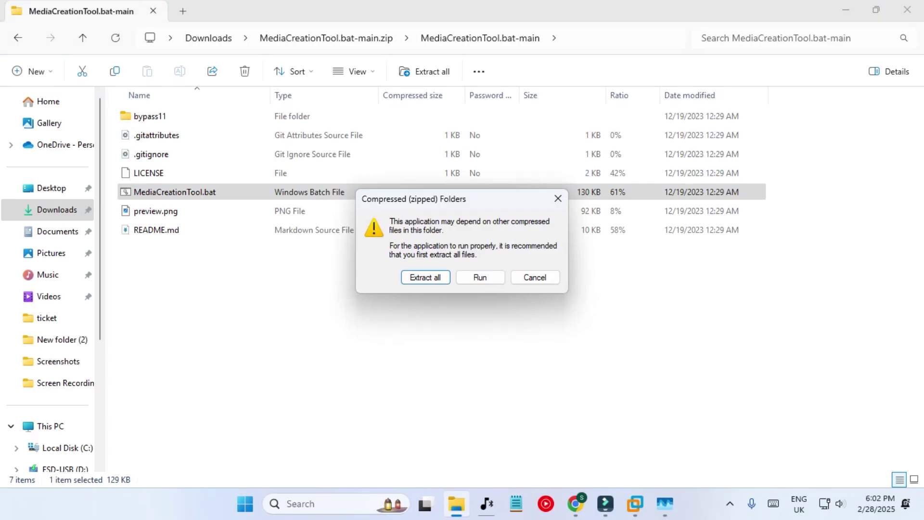
pyautogui.click(479, 277)
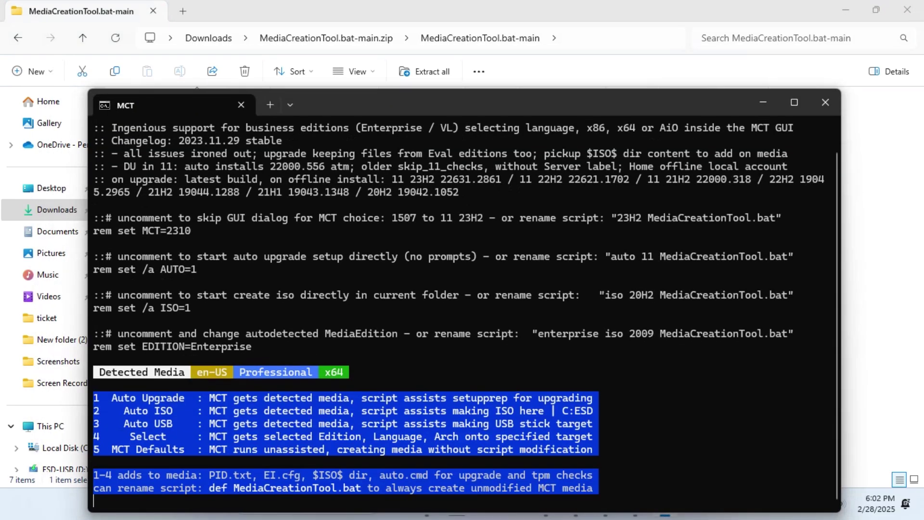
pyautogui.click(462, 422)
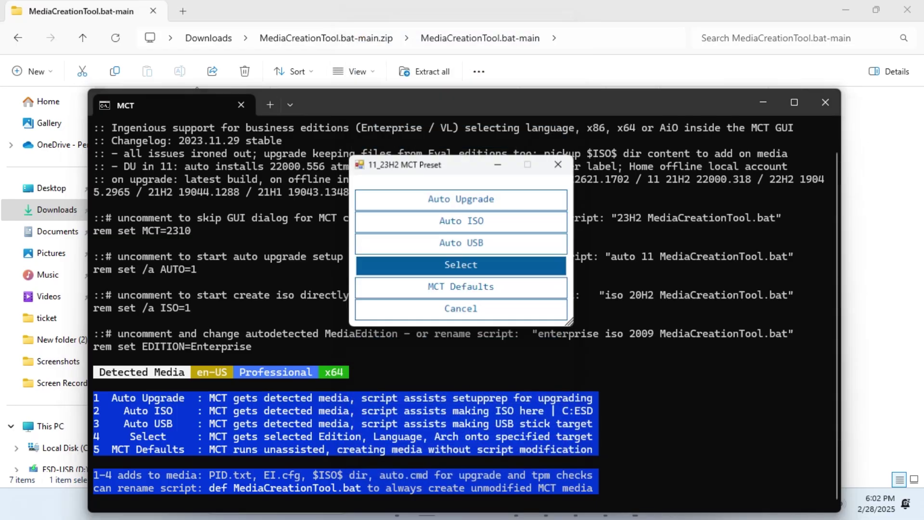
pyautogui.click(462, 220)
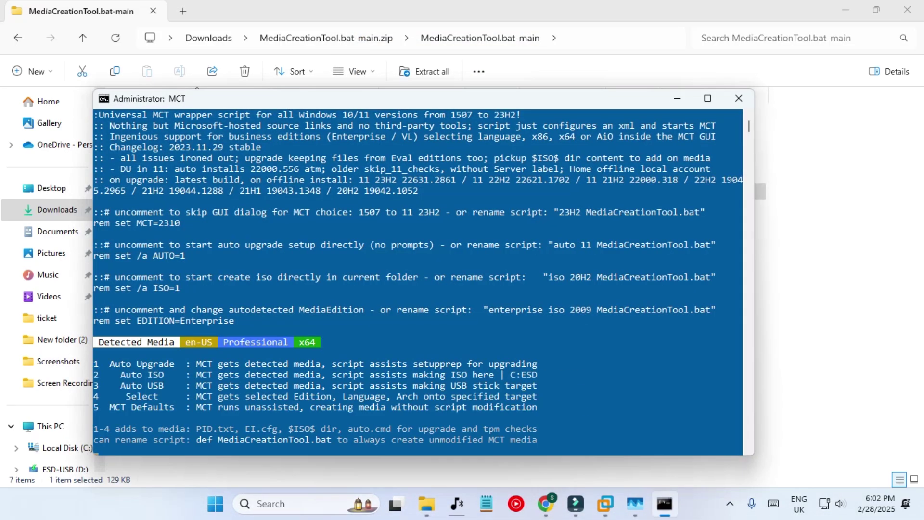
pyautogui.click(462, 421)
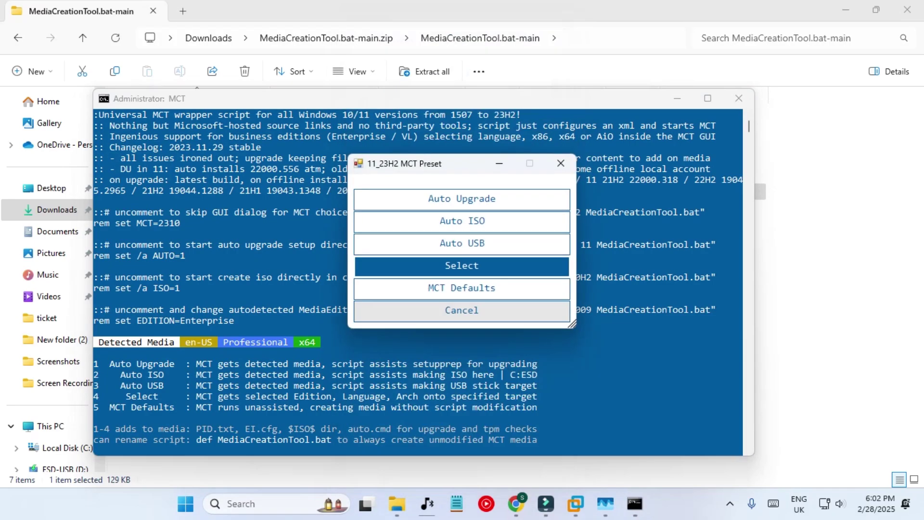
pyautogui.click(462, 220)
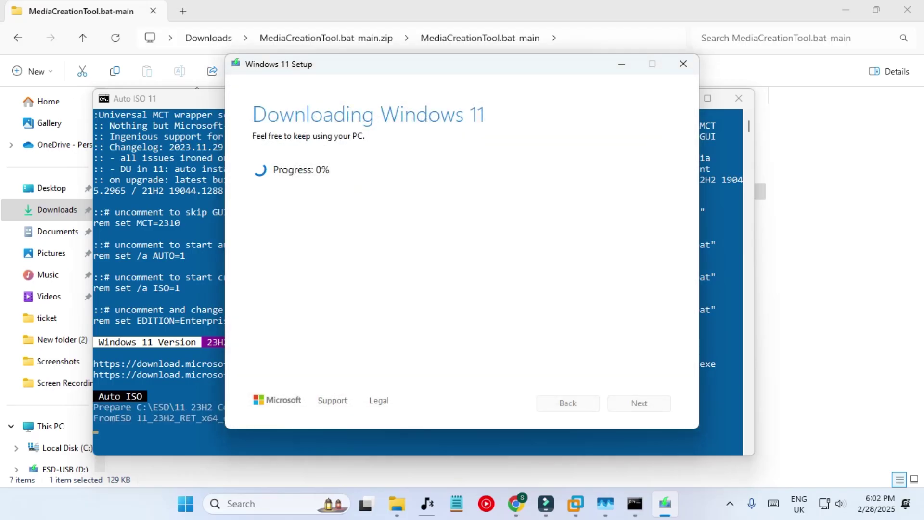
pyautogui.moveTo(397, 69); pyautogui.dragTo(589, 83)
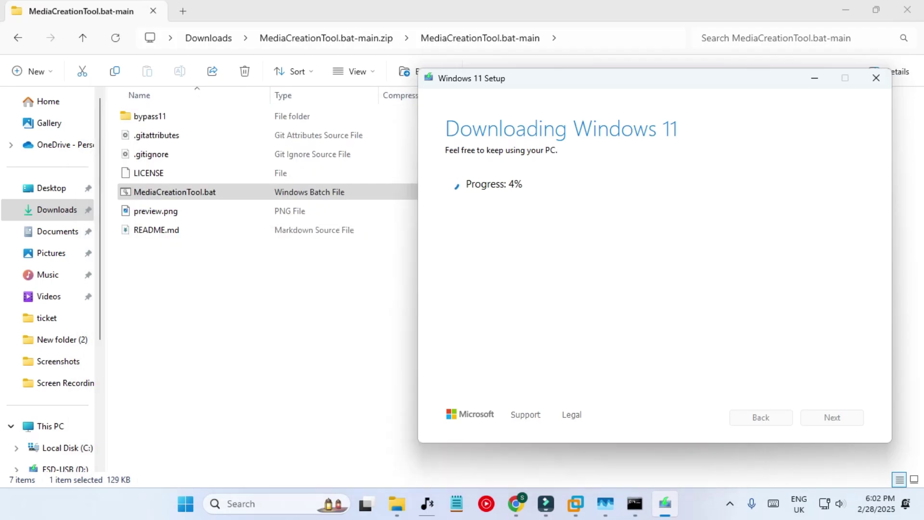
# Step: Examine the Download folder in C:\ESD in File Explorer, clear that window away and reposition the Windows 11 Setup window
pyautogui.hotkey('alt', 'Tab')
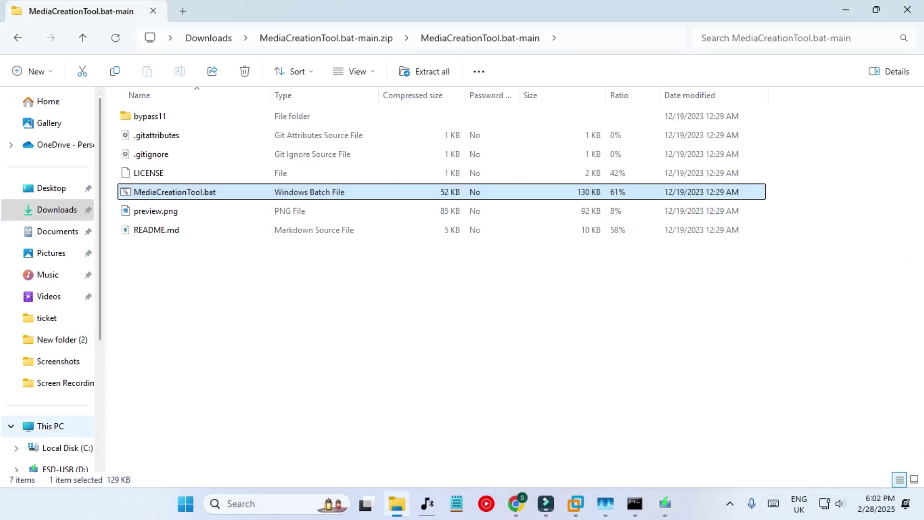
pyautogui.click(51, 426)
pyautogui.doubleClick(202, 130)
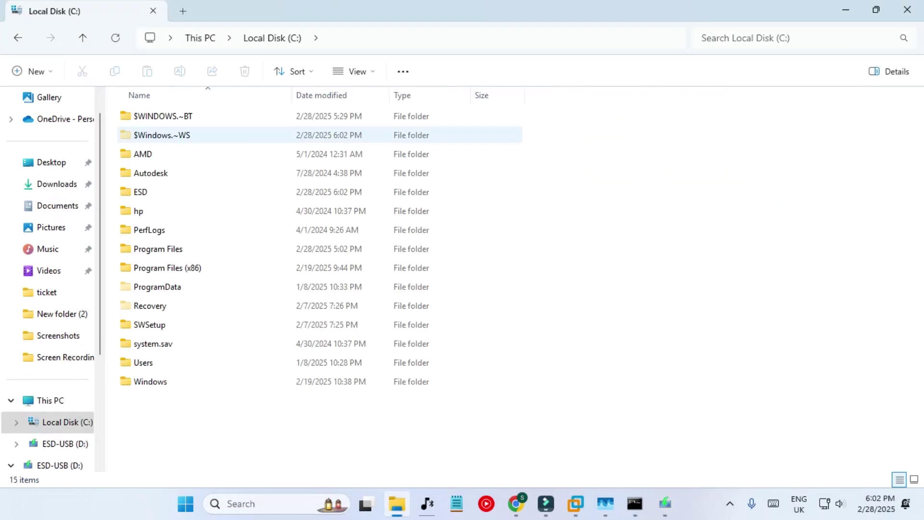
pyautogui.doubleClick(140, 191)
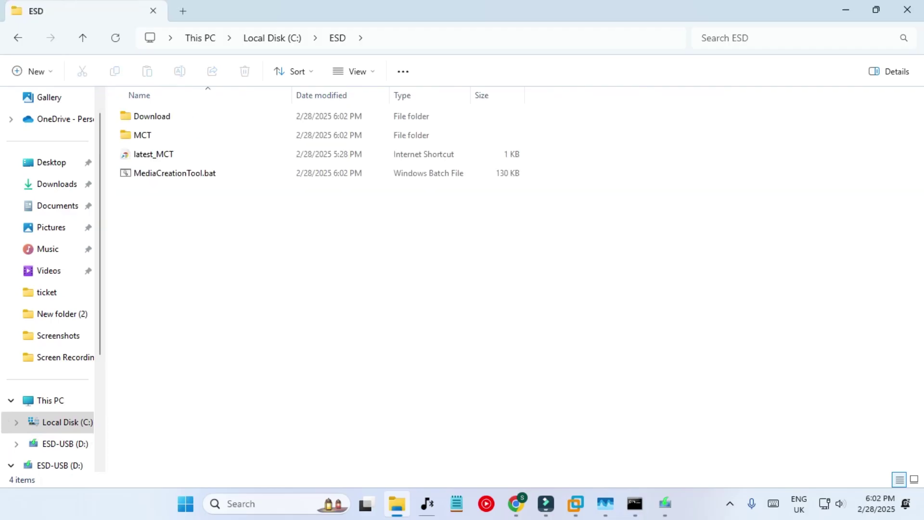
pyautogui.press('Up')
pyautogui.press('Up')
pyautogui.press('Up')
pyautogui.press('Return')
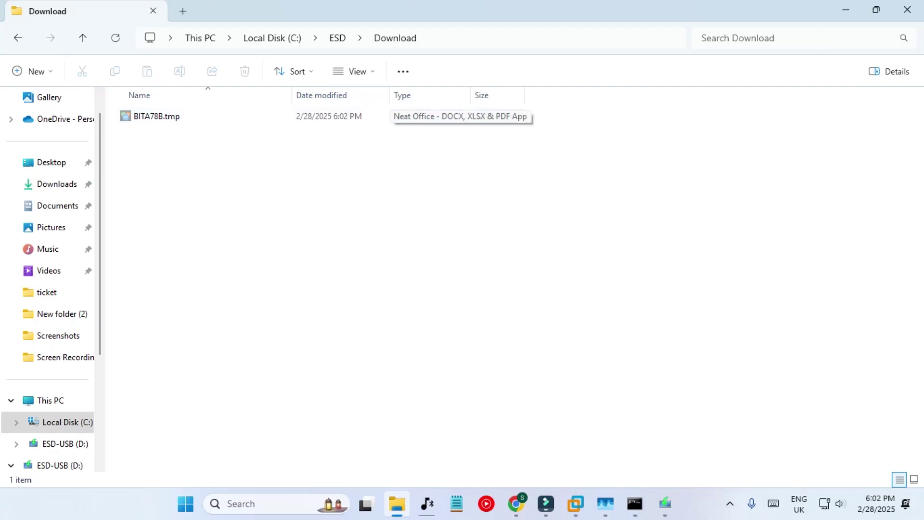
pyautogui.press('BackSpace')
pyautogui.click(906, 10)
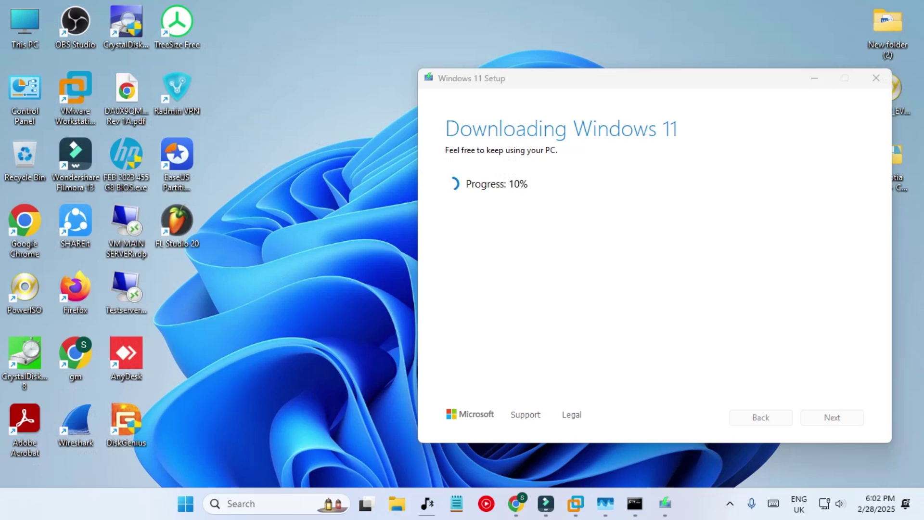
pyautogui.moveTo(655, 78); pyautogui.dragTo(533, 74)
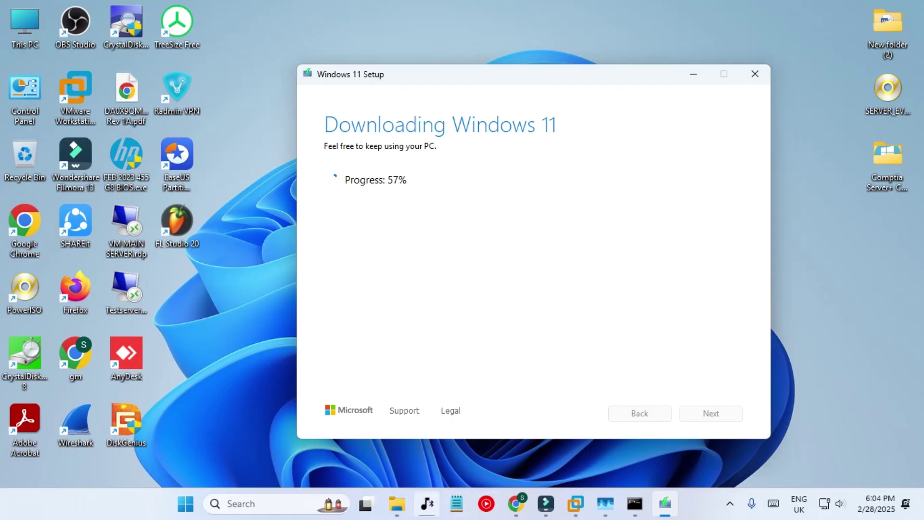
# Step: Return to File Explorer, refresh C:\ESD, examine its Download and MCT folders, and minimise the window
pyautogui.click(396, 503)
pyautogui.rightClick(286, 211)
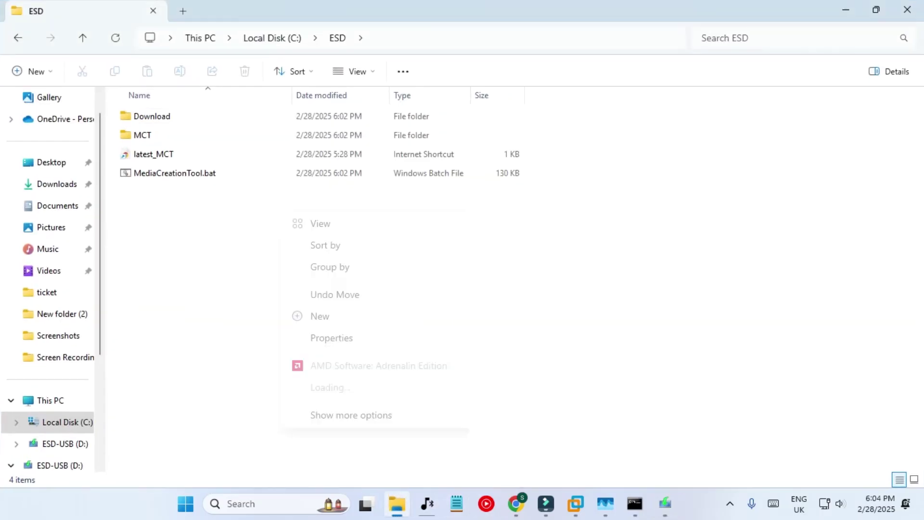
pyautogui.click(351, 415)
pyautogui.click(319, 263)
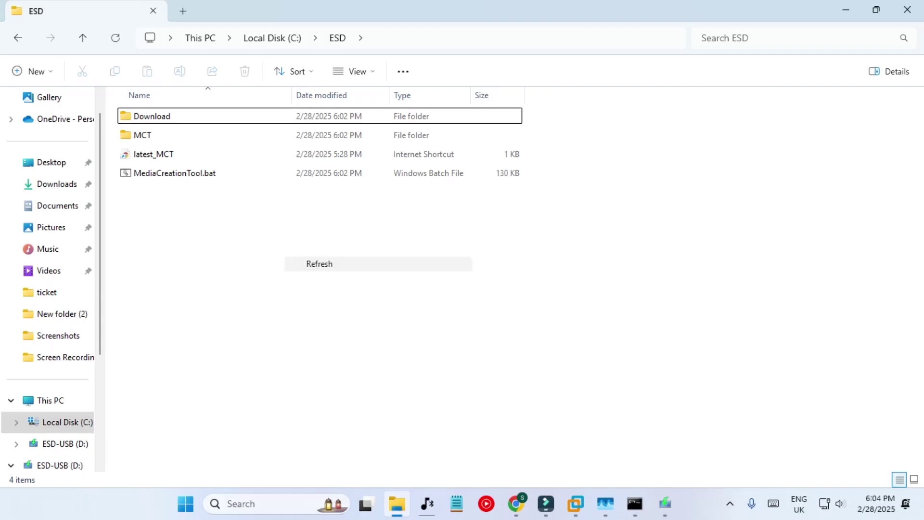
pyautogui.doubleClick(152, 116)
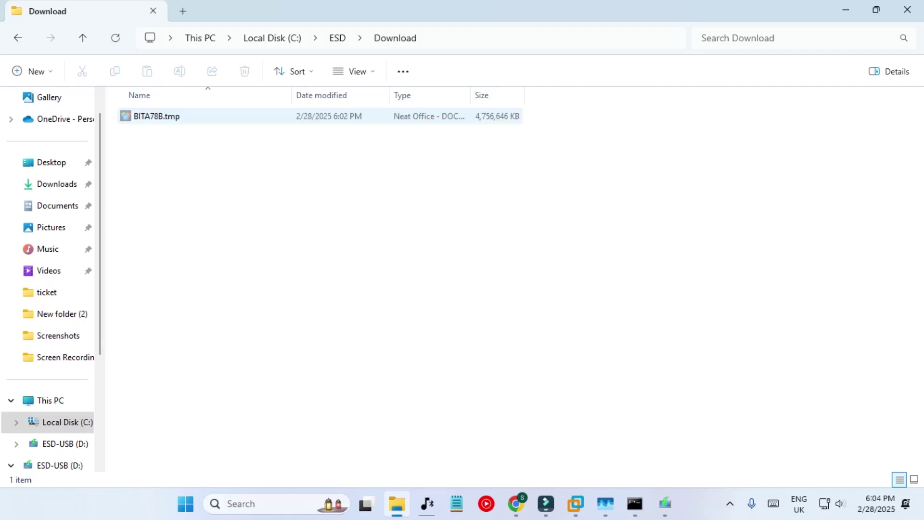
pyautogui.press('BackSpace')
pyautogui.press('Down')
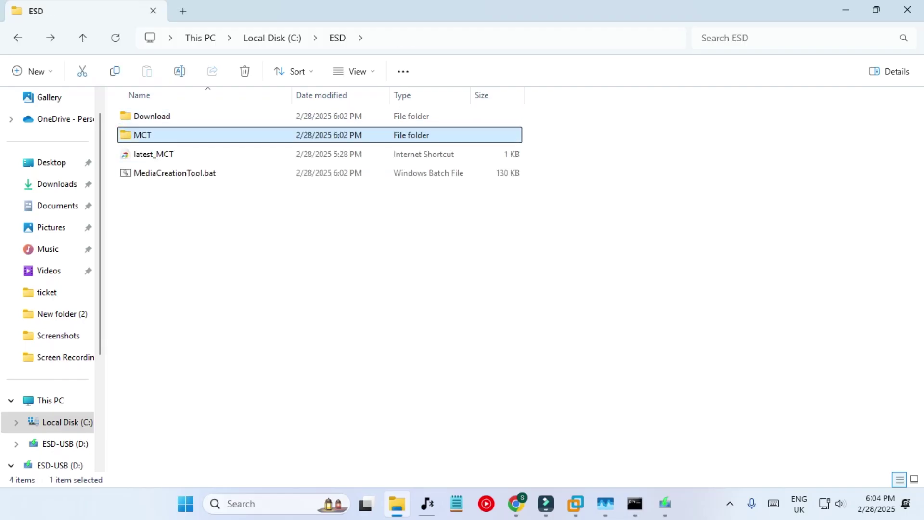
pyautogui.press('Return')
pyautogui.press('BackSpace')
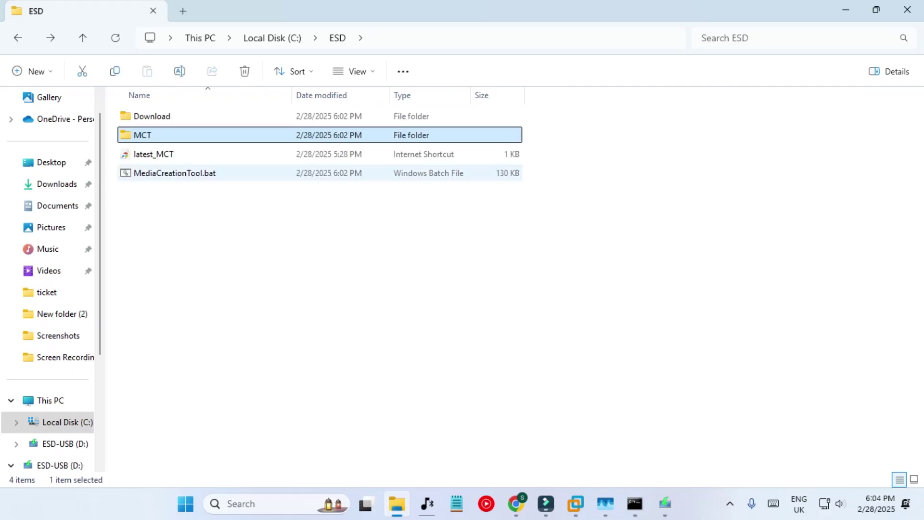
pyautogui.click(845, 10)
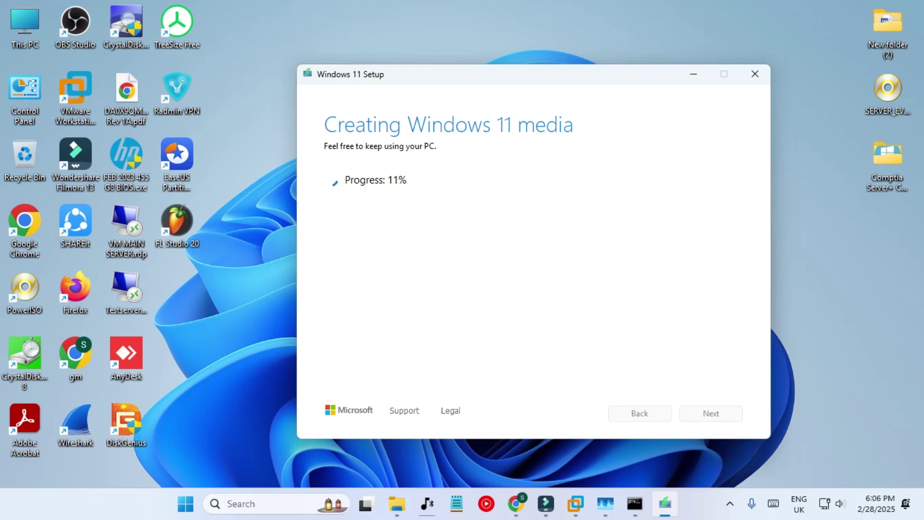
# Step: Reopen the ESD folder on Local Disk (C:), check the Download folder for the installation file, and minimise File Explorer
pyautogui.click(396, 503)
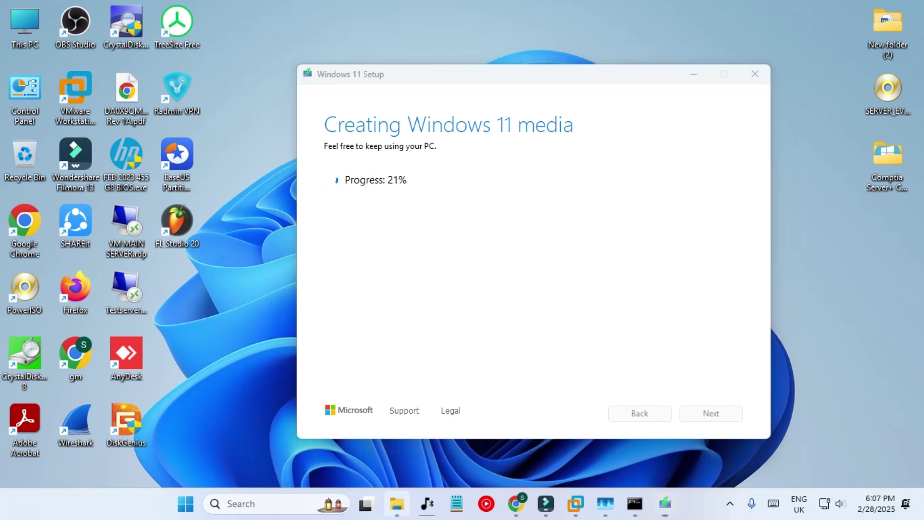
pyautogui.hotkey('alt', 'Left')
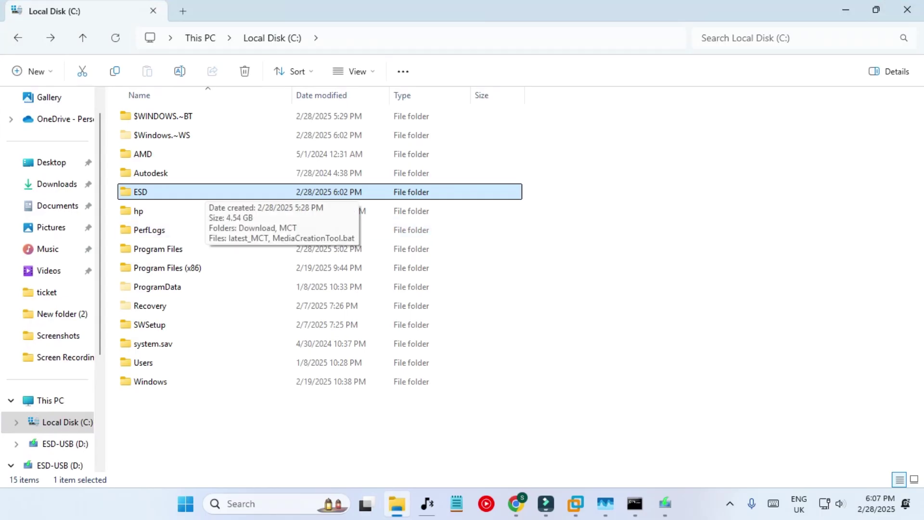
pyautogui.doubleClick(204, 191)
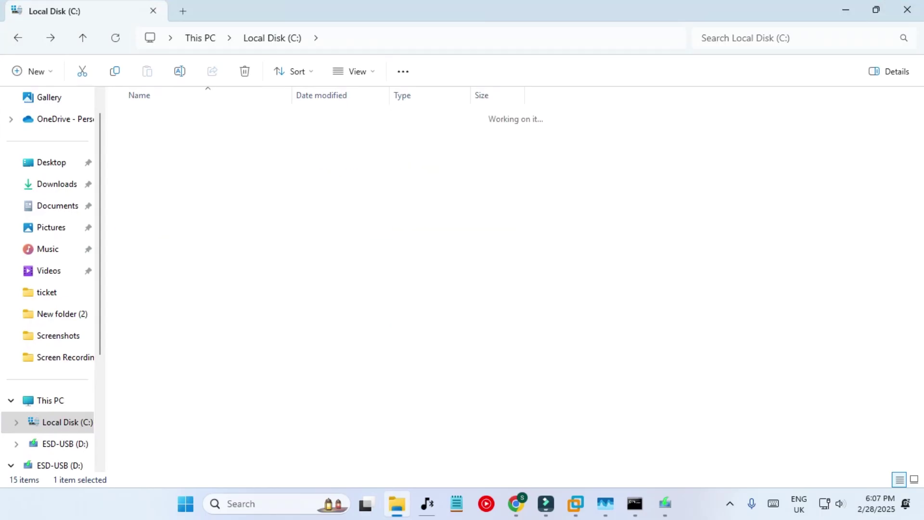
pyautogui.doubleClick(204, 116)
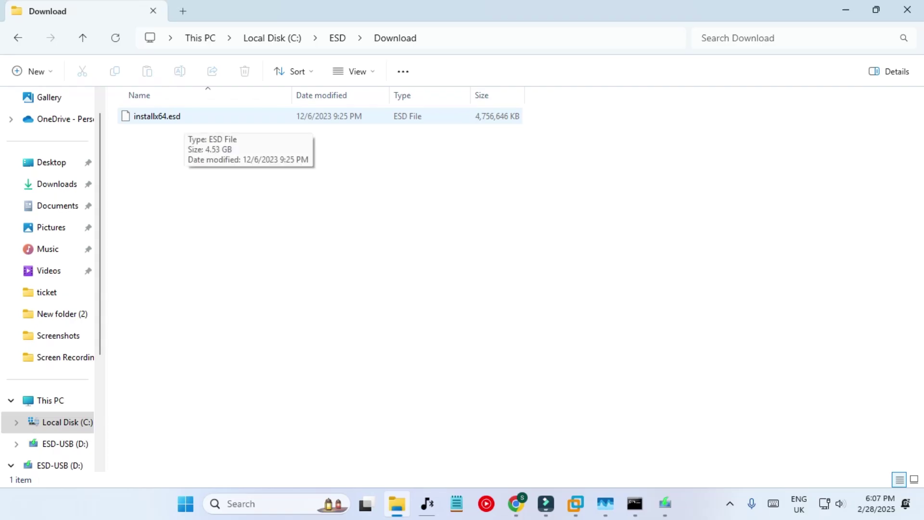
pyautogui.hotkey('alt', 'Left')
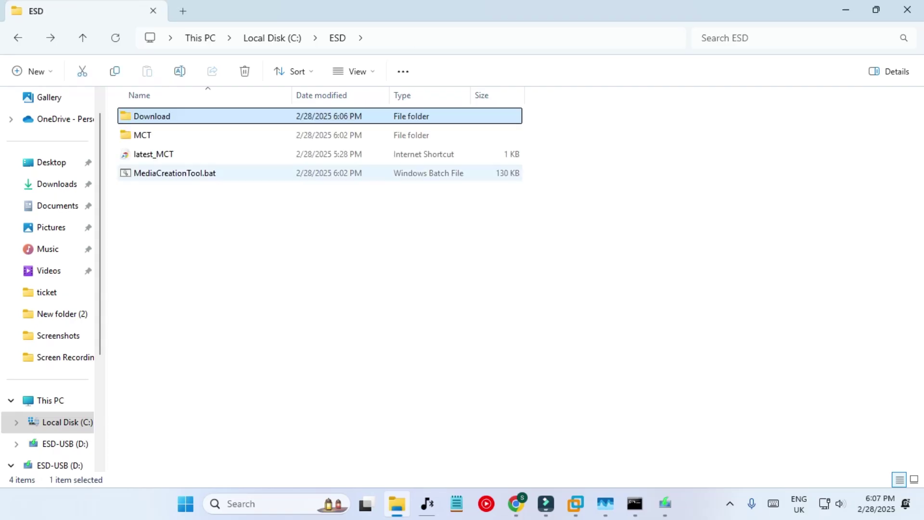
pyautogui.hotkey('alt', 'Right')
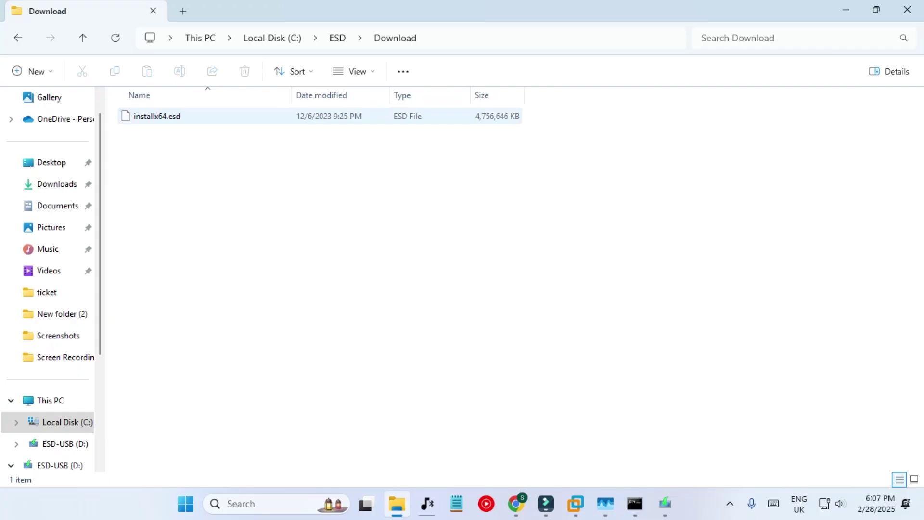
pyautogui.hotkey('alt', 'Left')
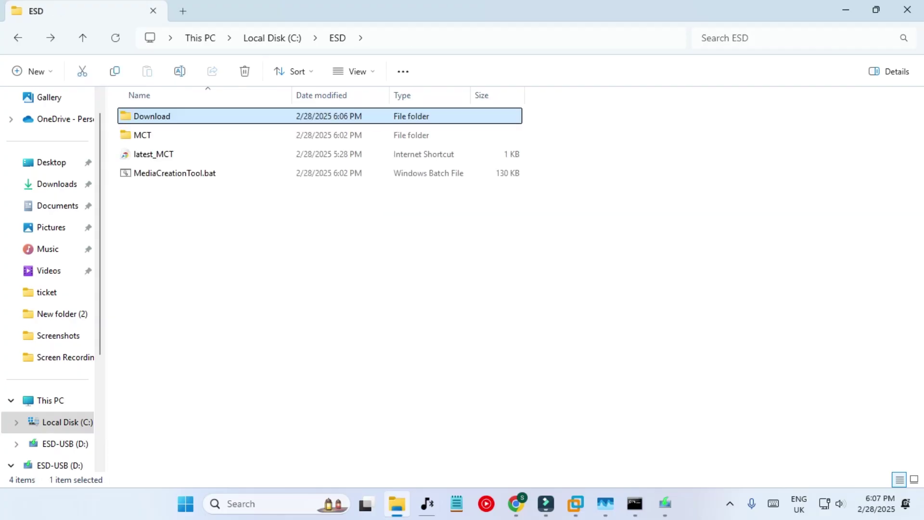
pyautogui.press('Escape')
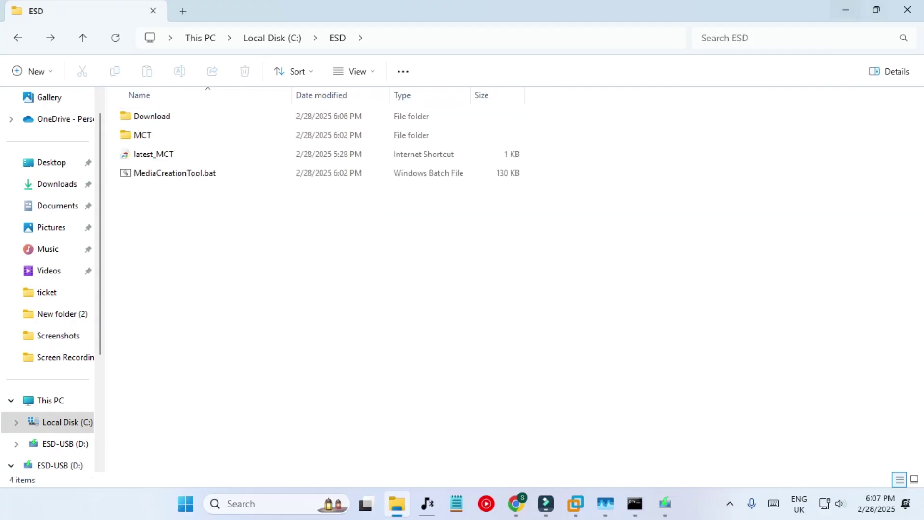
pyautogui.click(845, 10)
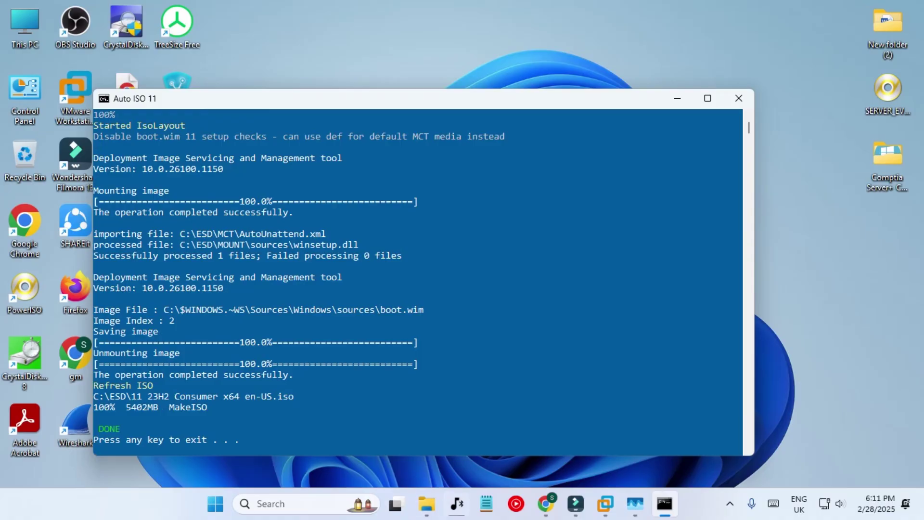
# Step: Switch to File Explorer and inspect C:\ESD and its Download folder for the finished Windows 11 23H2 ISO file
pyautogui.click(426, 503)
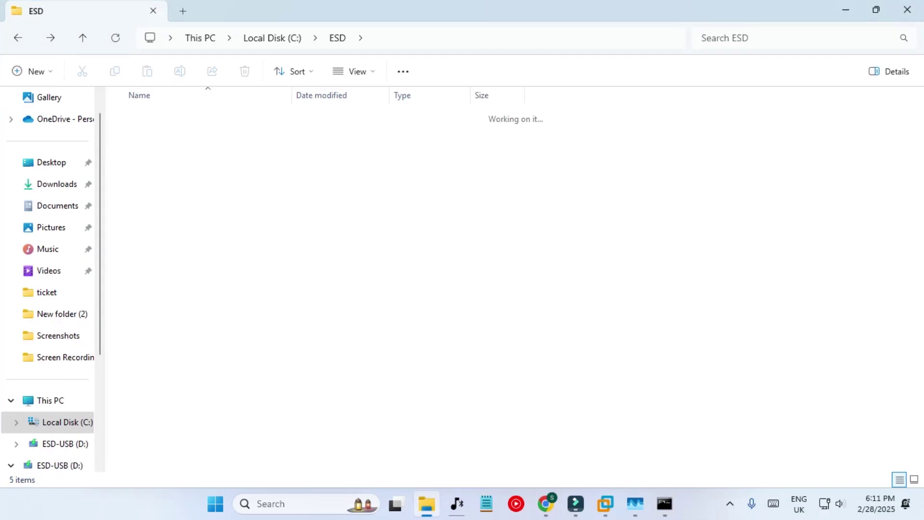
pyautogui.doubleClick(141, 192)
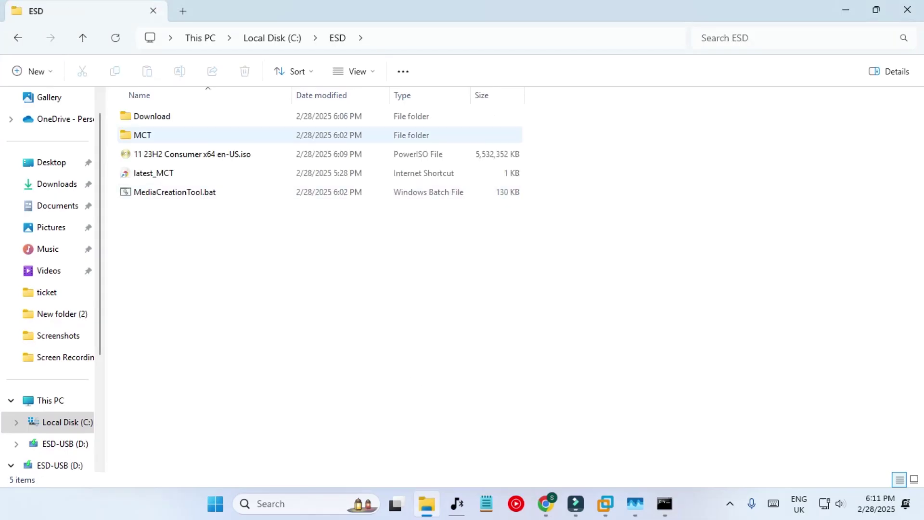
pyautogui.doubleClick(152, 116)
pyautogui.hotkey('alt', 'Left')
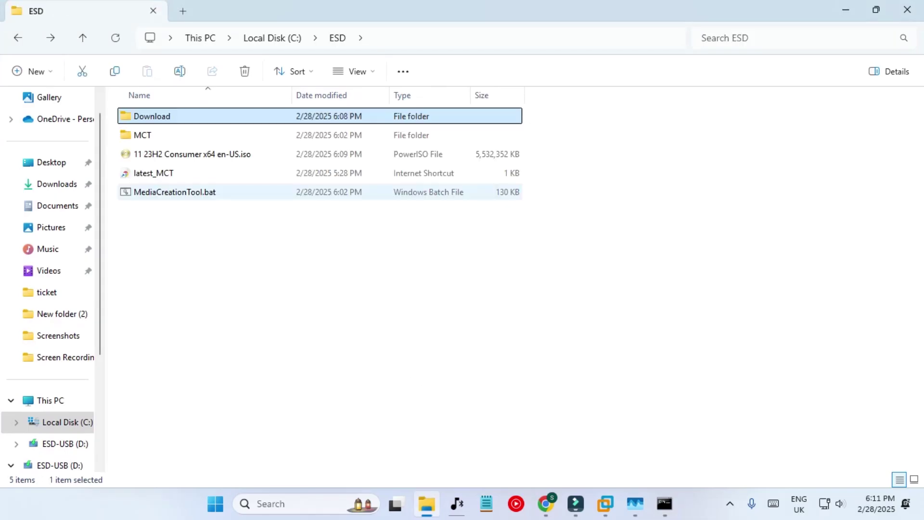
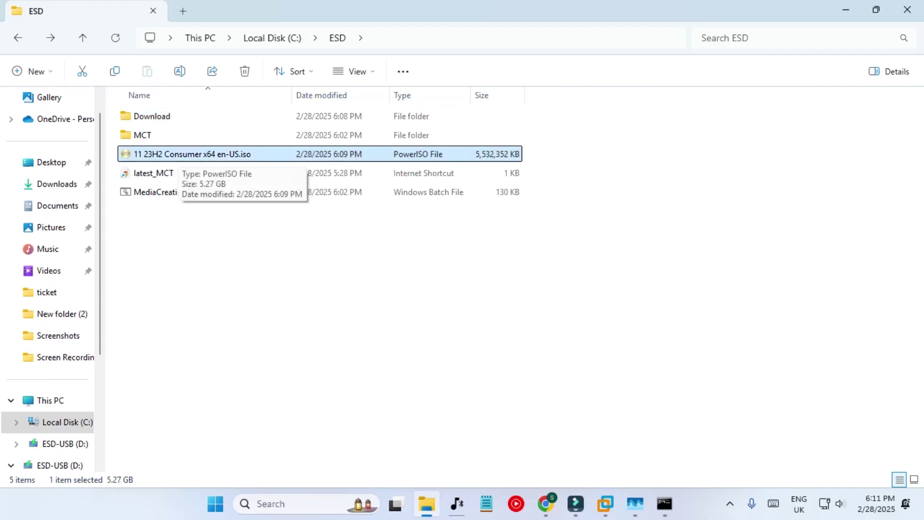
# Step: Move the File Explorer window out of the way and exit the finished Auto ISO 11 script
pyautogui.moveTo(500, 11); pyautogui.dragTo(473, 58)
pyautogui.click(216, 336)
pyautogui.press('Return')
# Step: Switch to Chrome, search the web for rufus in a new tab, and open the official rufus.ie site
pyautogui.click(575, 503)
pyautogui.hotkey('ctrl', 't')
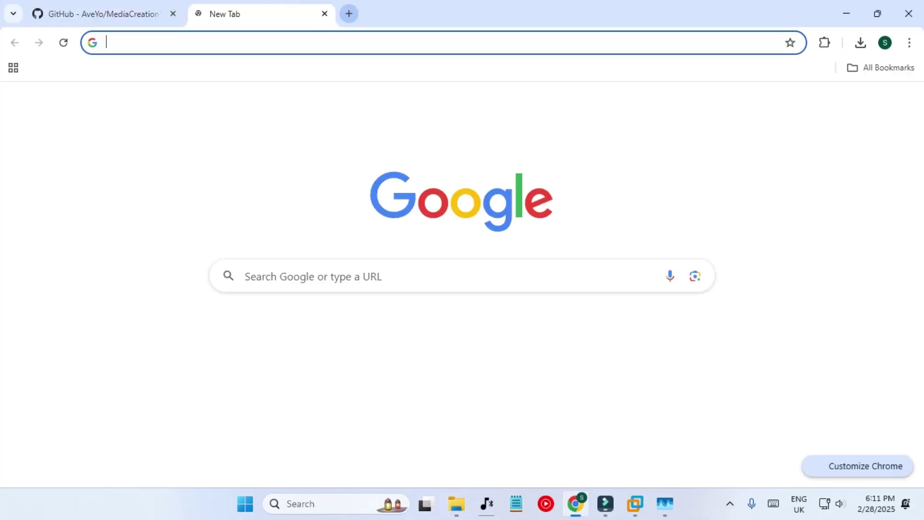
pyautogui.write('rufus')
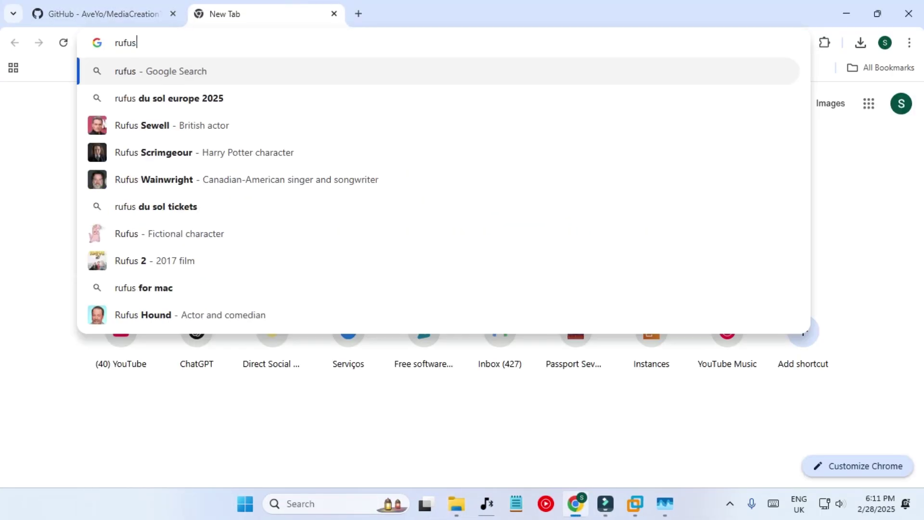
pyautogui.press('Return')
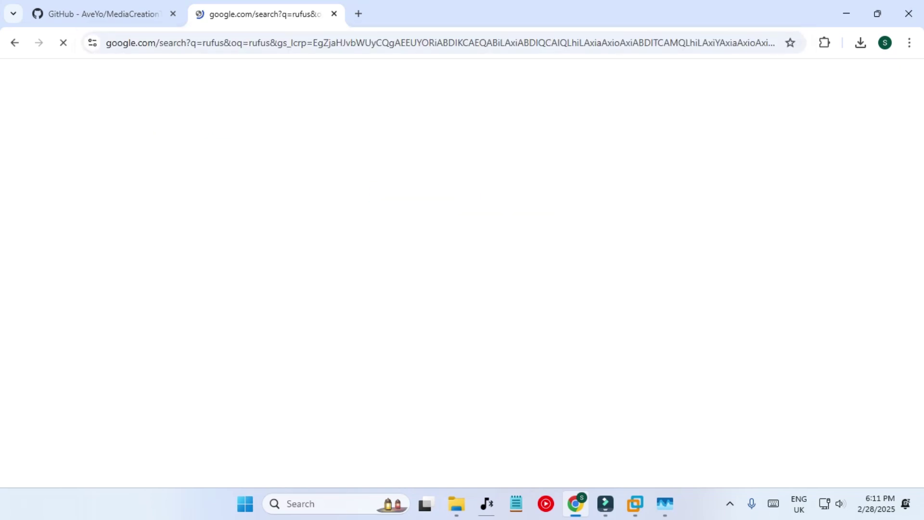
pyautogui.click(270, 208)
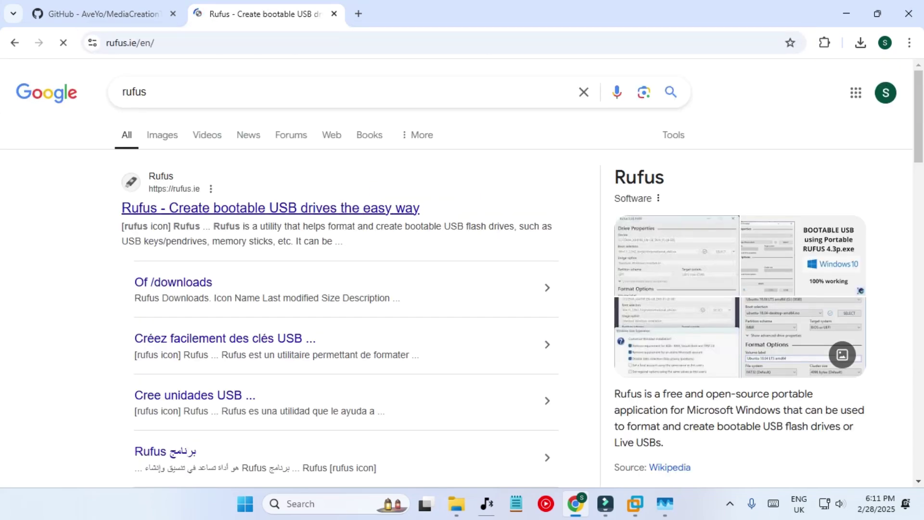
# Step: Consent to the site's data notice, download rufus-4.6.exe for Windows x64, and launch it
pyautogui.scroll(-5, 269, 241)
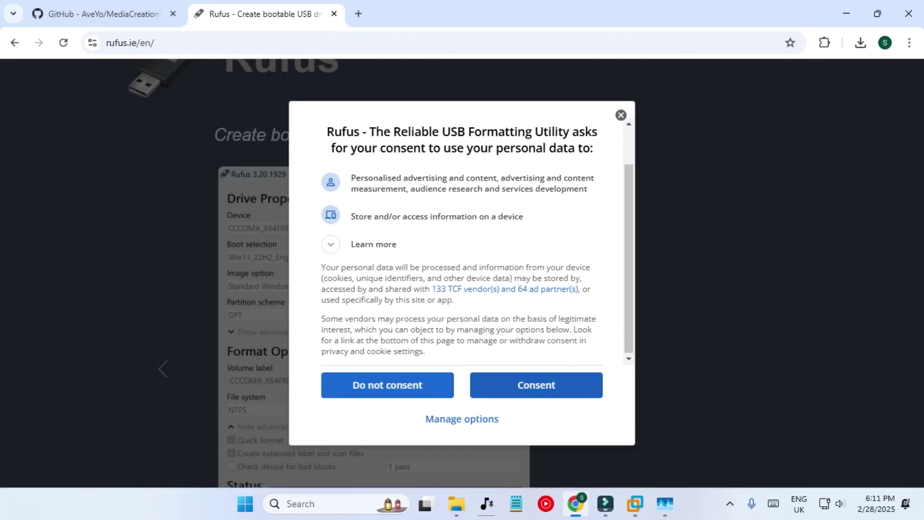
pyautogui.click(536, 385)
pyautogui.scroll(-12, 486, 272)
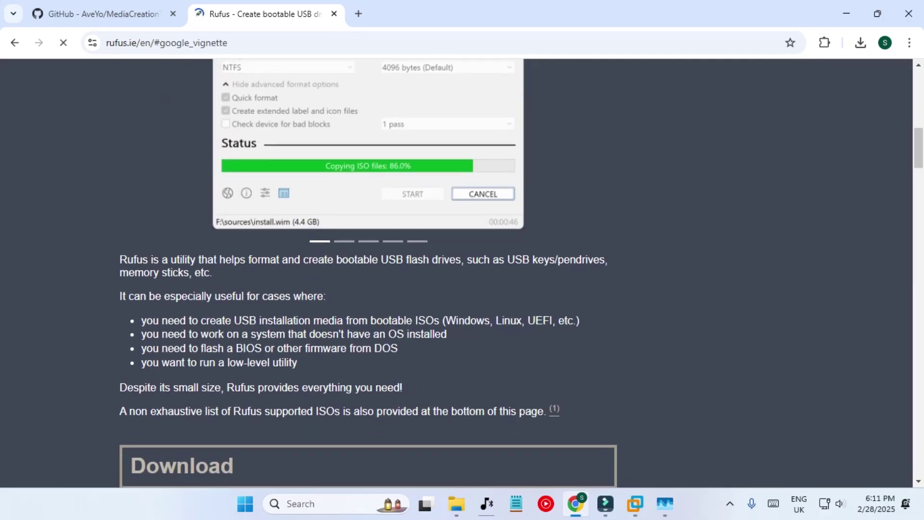
pyautogui.click(163, 410)
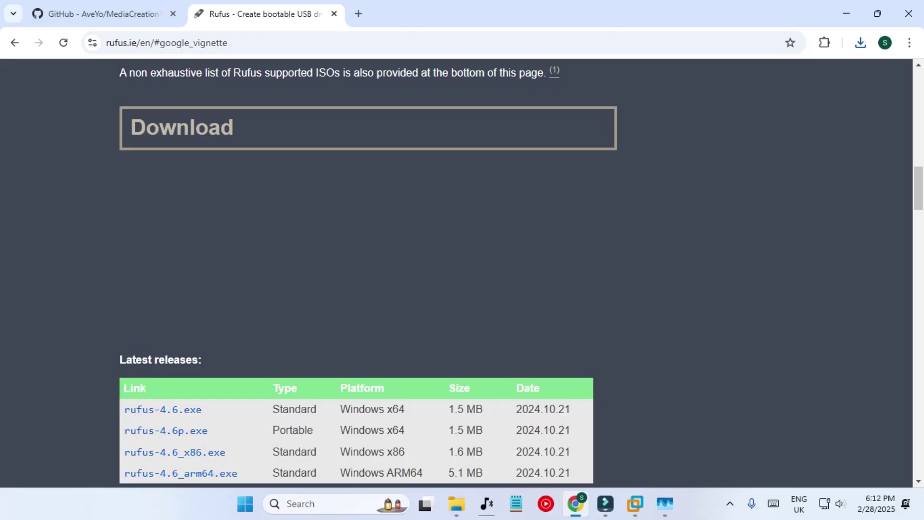
pyautogui.click(578, 267)
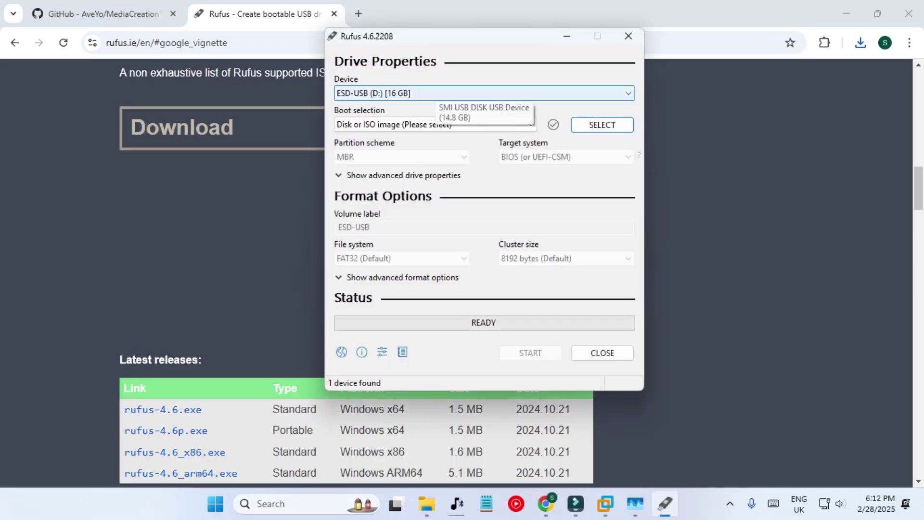
# Step: Load 11 23H2 Consumer x64 en-US.iso from the ESD folder on Local Disk (C:) as the boot image
pyautogui.click(601, 125)
pyautogui.press('Return')
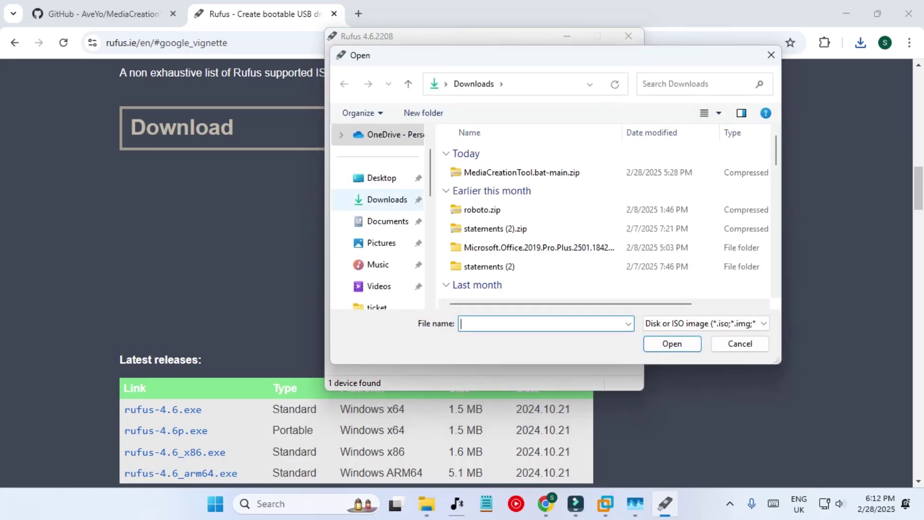
pyautogui.scroll(-1, 378, 220)
pyautogui.click(378, 156)
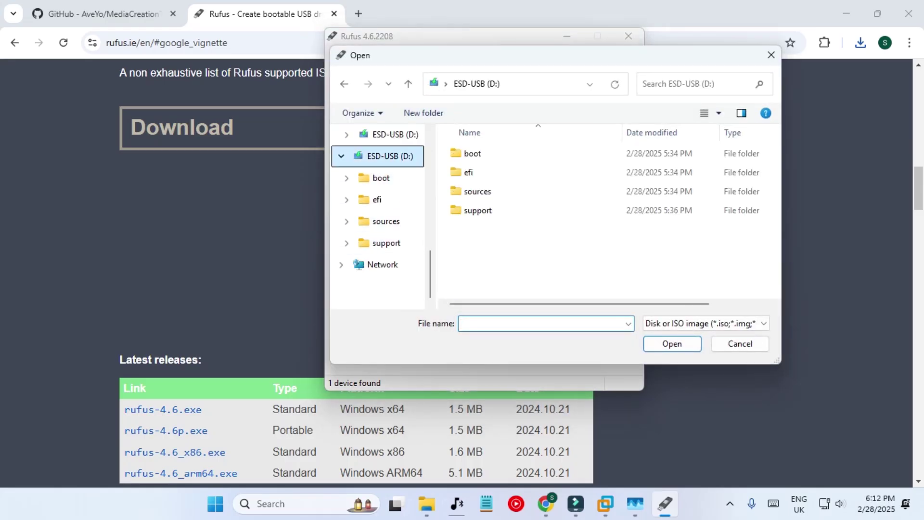
pyautogui.click(377, 221)
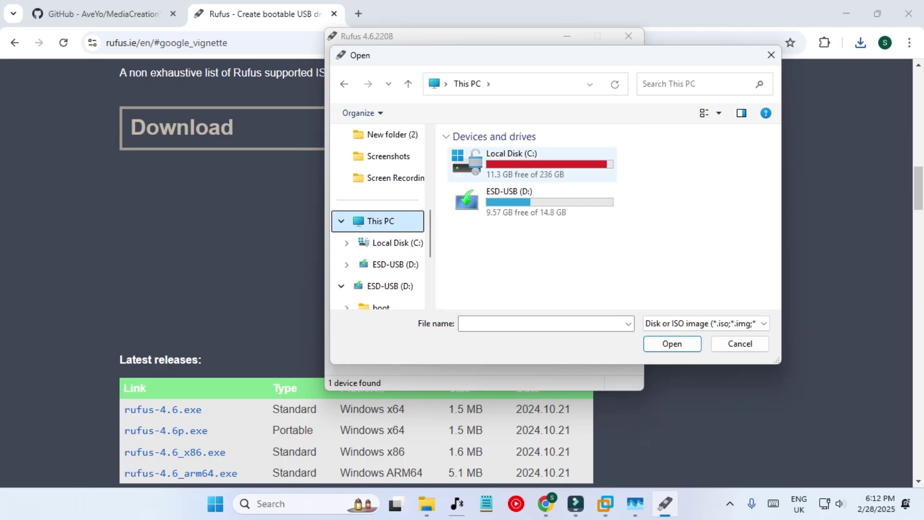
pyautogui.doubleClick(532, 169)
pyautogui.doubleClick(470, 229)
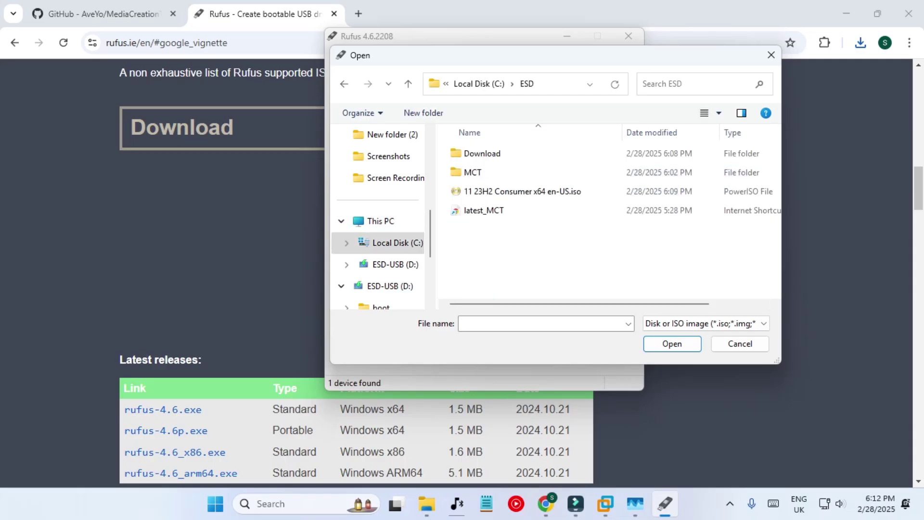
pyautogui.click(522, 191)
pyautogui.press('Return')
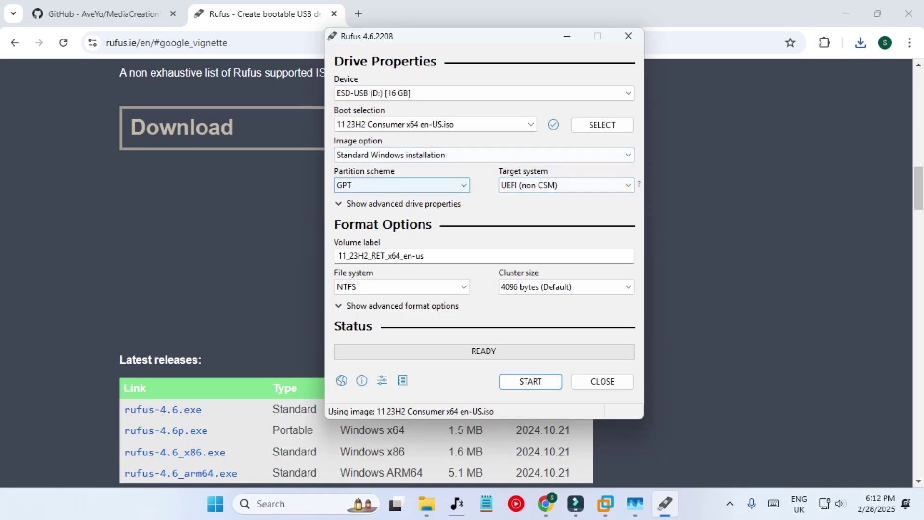
# Step: Start writing the ISO to ESD-USB (D:), deselecting removal of the RAM, Secure Boot and TPM 2.0 requirement, and accept the warnings
pyautogui.click(531, 381)
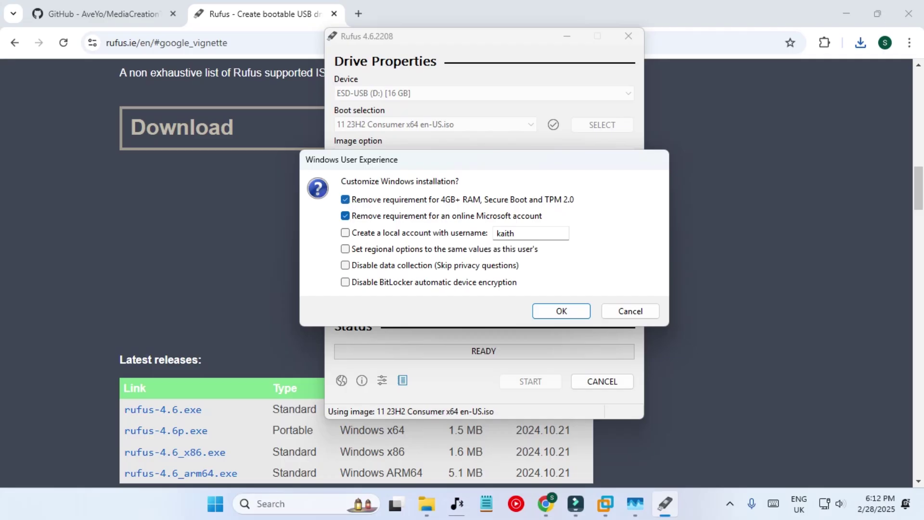
pyautogui.click(345, 199)
pyautogui.press('Return')
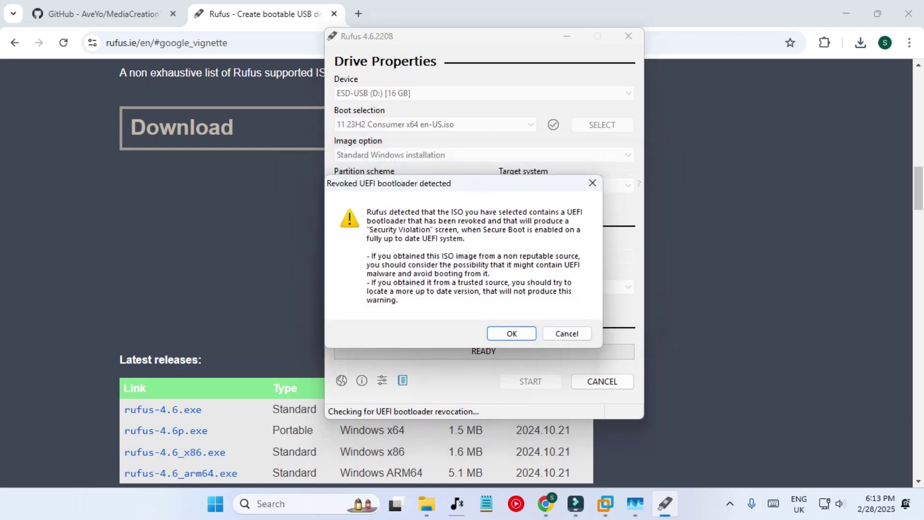
pyautogui.press('Return')
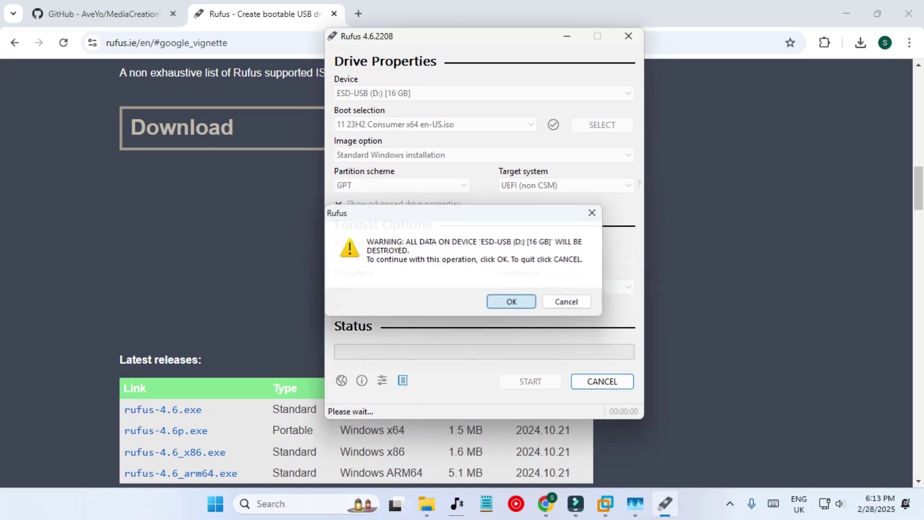
pyautogui.press('Return')
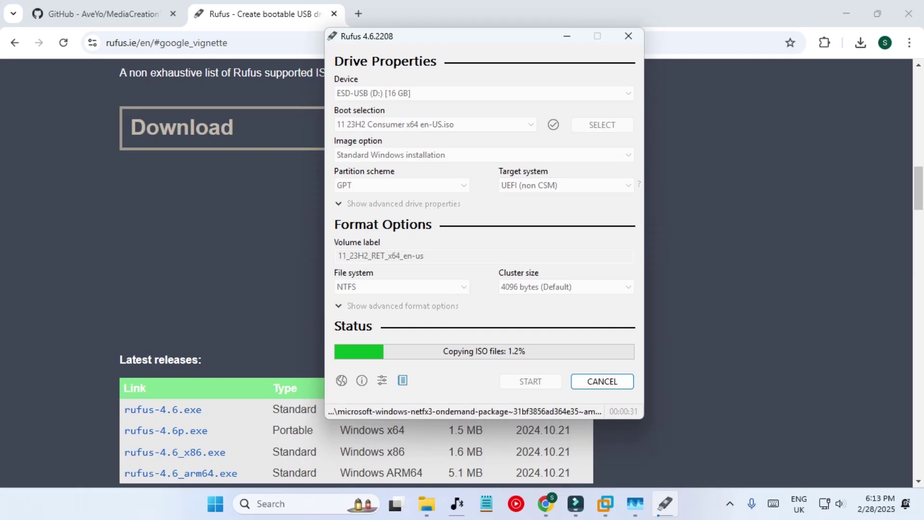
# Step: Cancel the running Rufus write, close Rufus, and minimise the browser
pyautogui.click(602, 381)
pyautogui.click(506, 297)
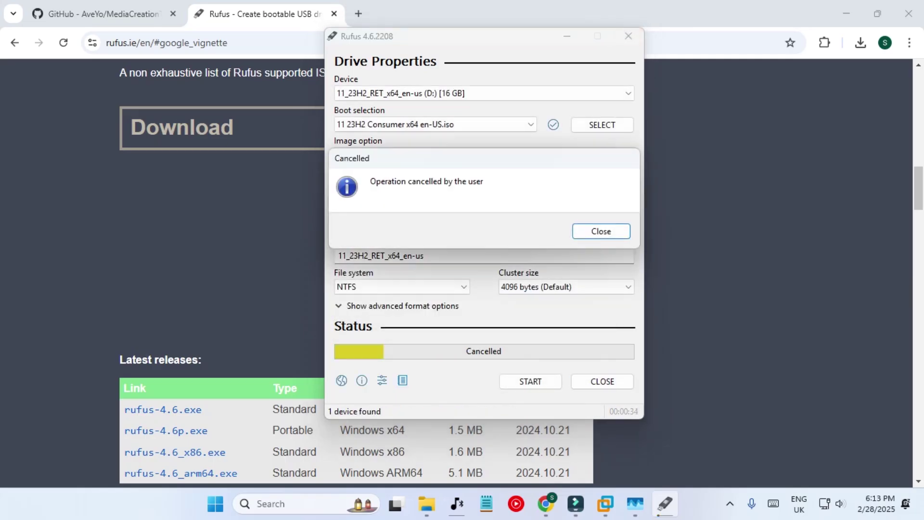
pyautogui.press('Return')
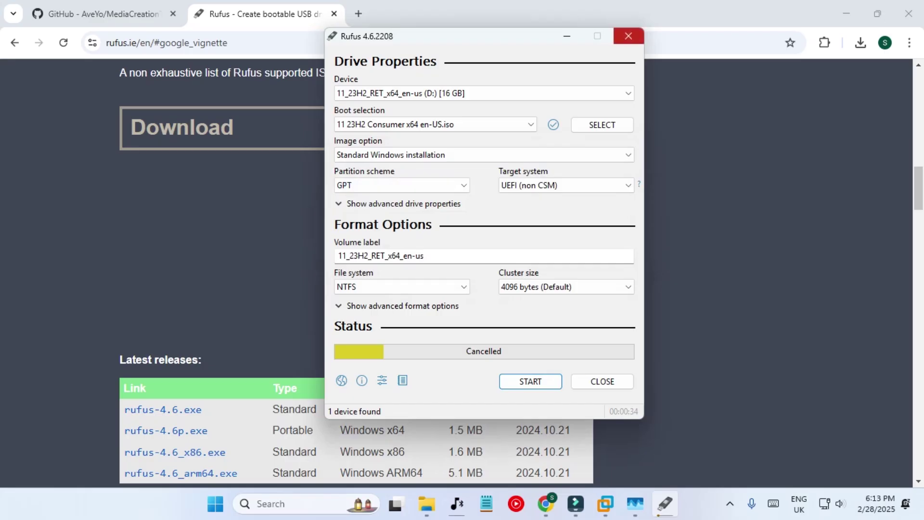
pyautogui.click(628, 36)
pyautogui.click(845, 14)
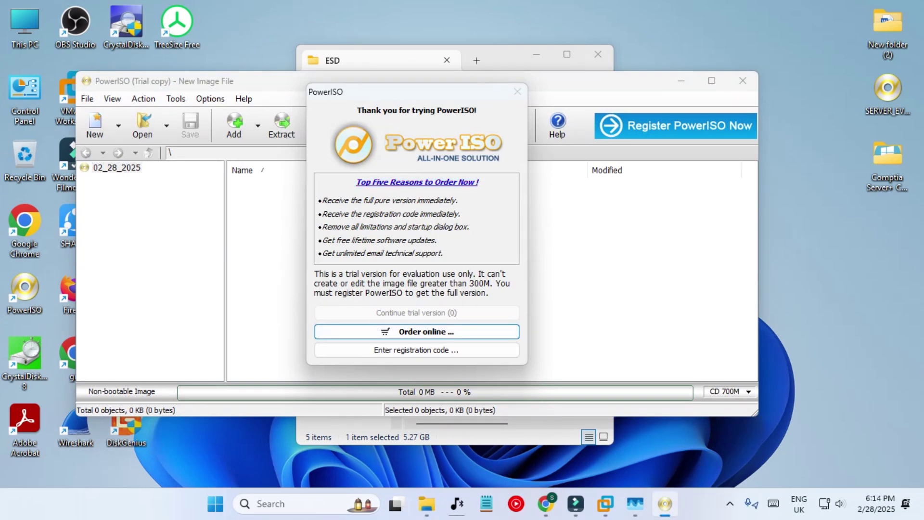
# Step: Continue the PowerISO trial and open its Create bootable USB drive tool with administrator rights
pyautogui.click(416, 313)
pyautogui.click(175, 99)
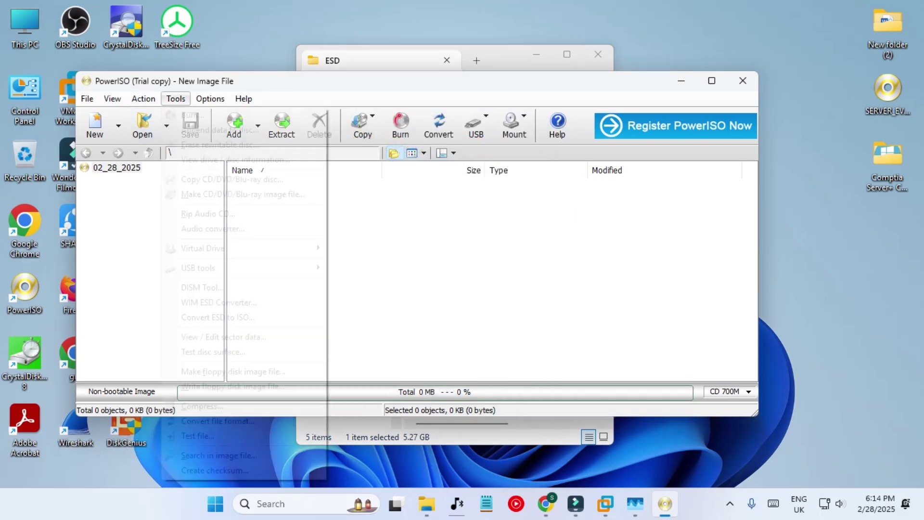
pyautogui.moveTo(202, 248)
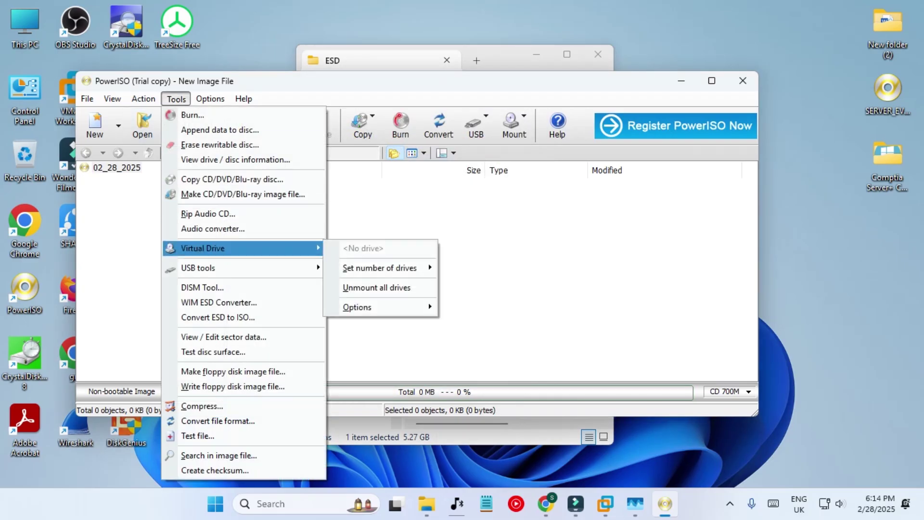
pyautogui.moveTo(198, 267)
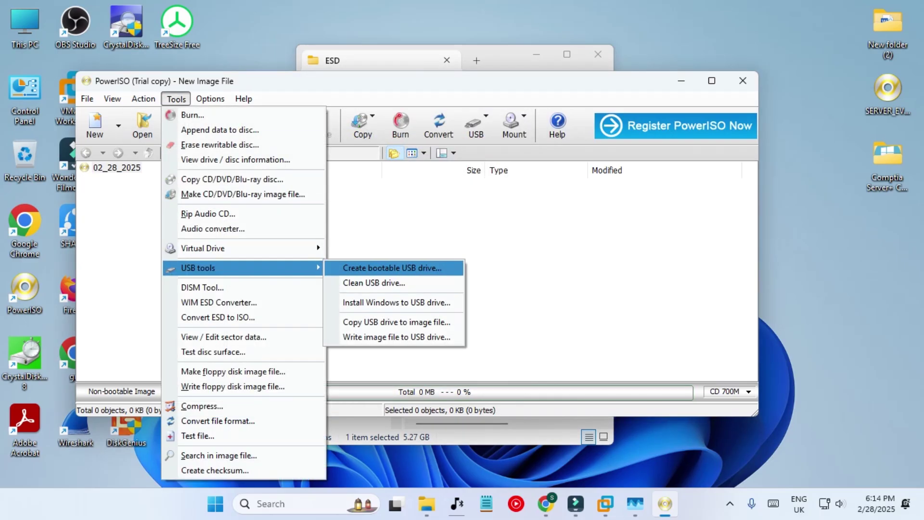
pyautogui.press('Return')
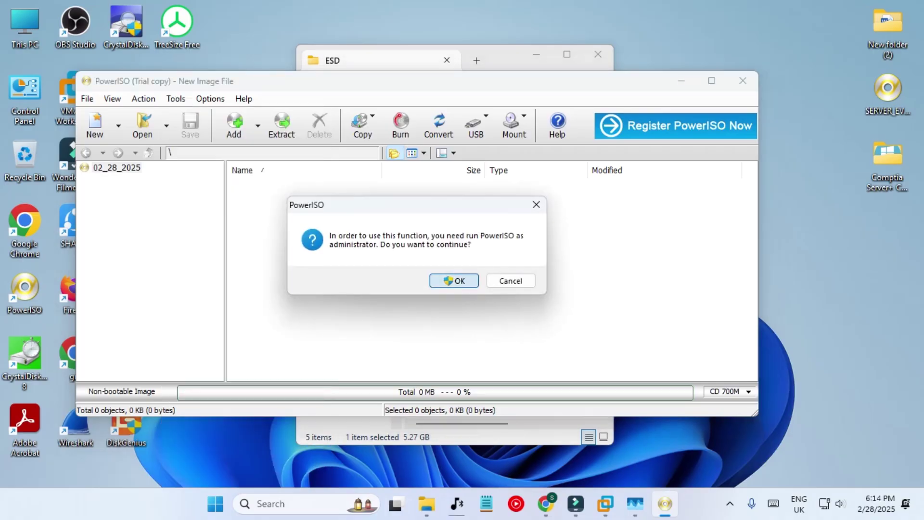
pyautogui.press('Return')
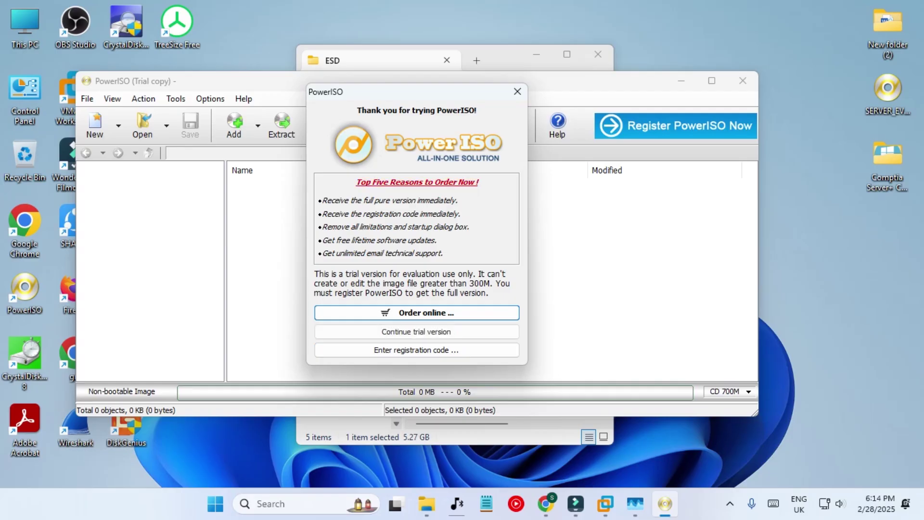
pyautogui.click(416, 331)
# Step: Set C:\ESD\11 23H2 Consumer x64 en-US.iso as the source image for the bootable USB drive
pyautogui.click(536, 102)
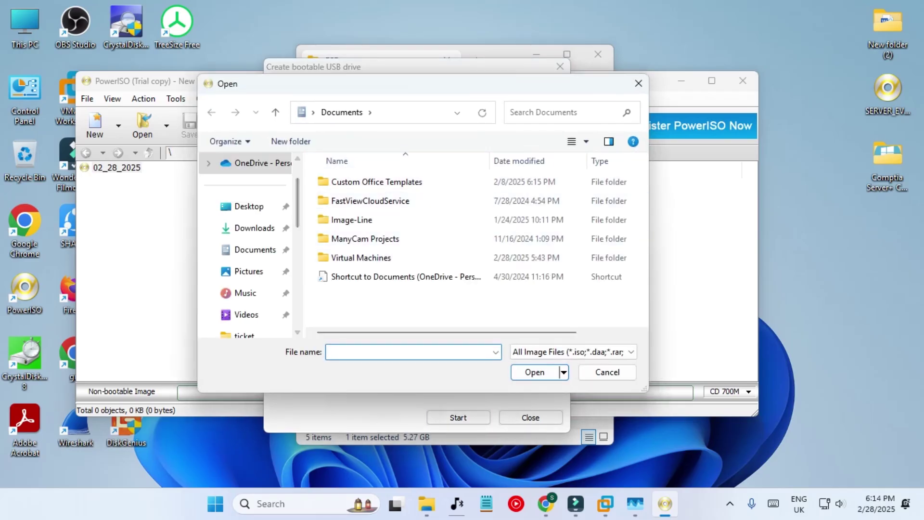
pyautogui.scroll(-5, 245, 241)
pyautogui.click(259, 162)
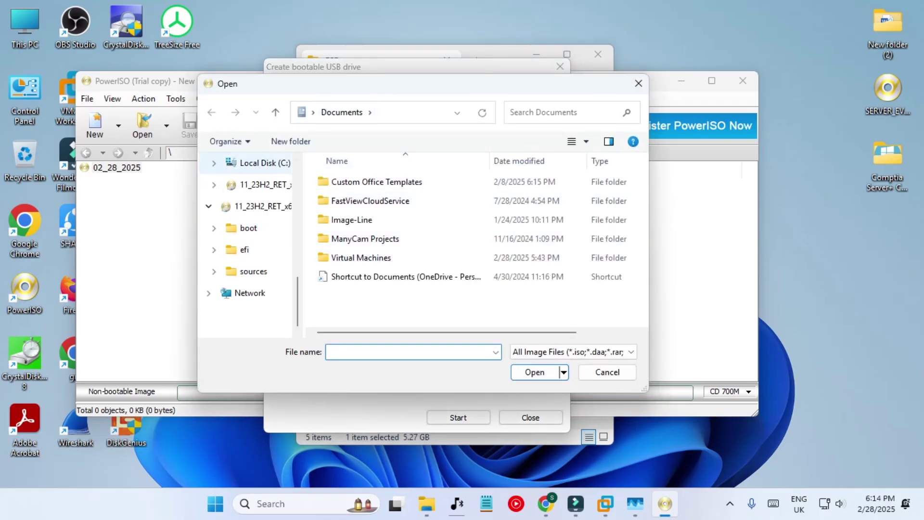
pyautogui.doubleClick(338, 257)
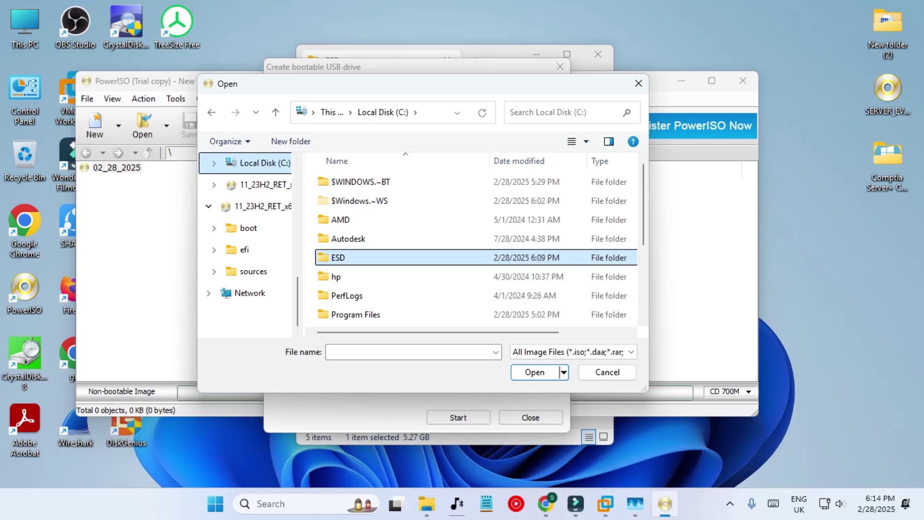
pyautogui.doubleClick(388, 220)
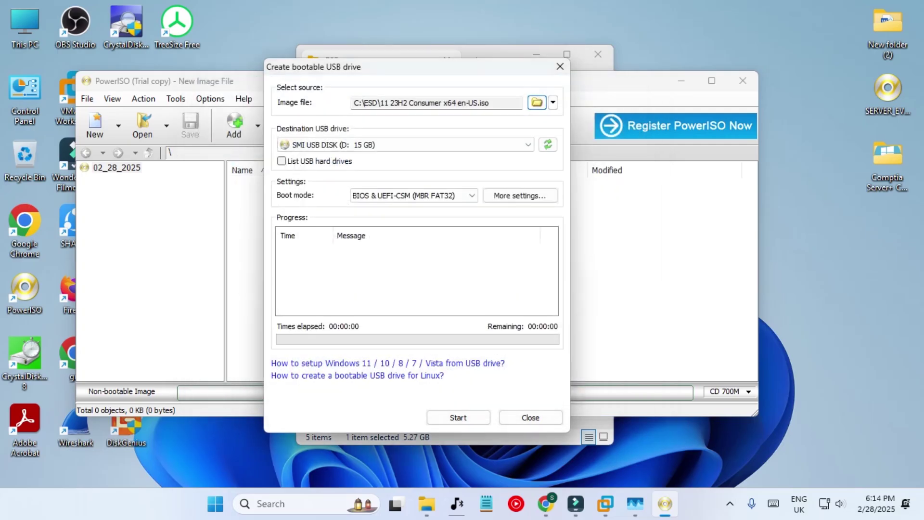
# Step: Keep the BIOS & UEFI-CSM (MBR FAT32) boot mode, choose SMI USB DISK (D:) as destination, and start writing, accepting the overwrite
pyautogui.click(413, 195)
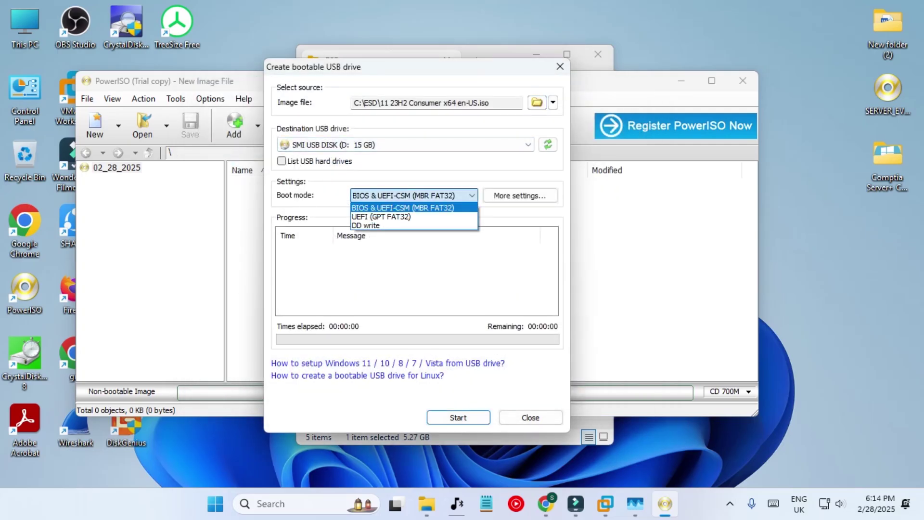
pyautogui.press('Escape')
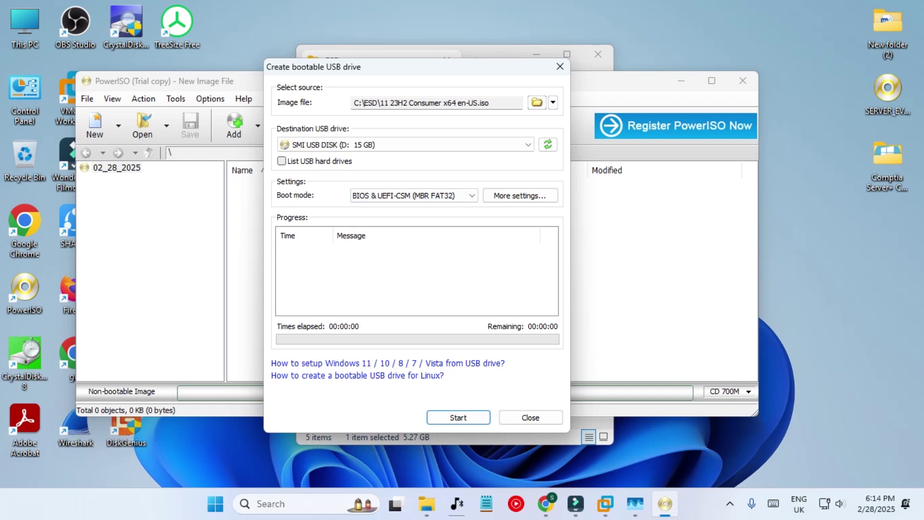
pyautogui.click(406, 144)
pyautogui.click(405, 144)
pyautogui.click(406, 155)
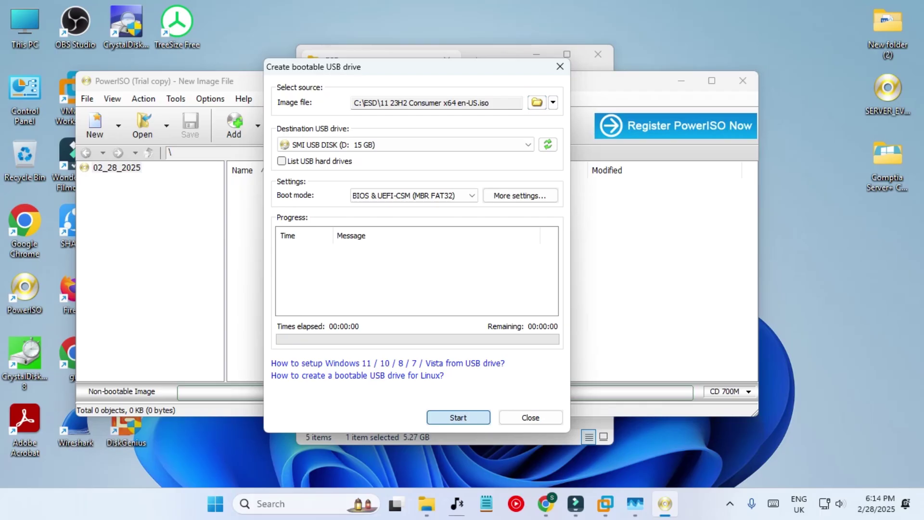
pyautogui.press('Return')
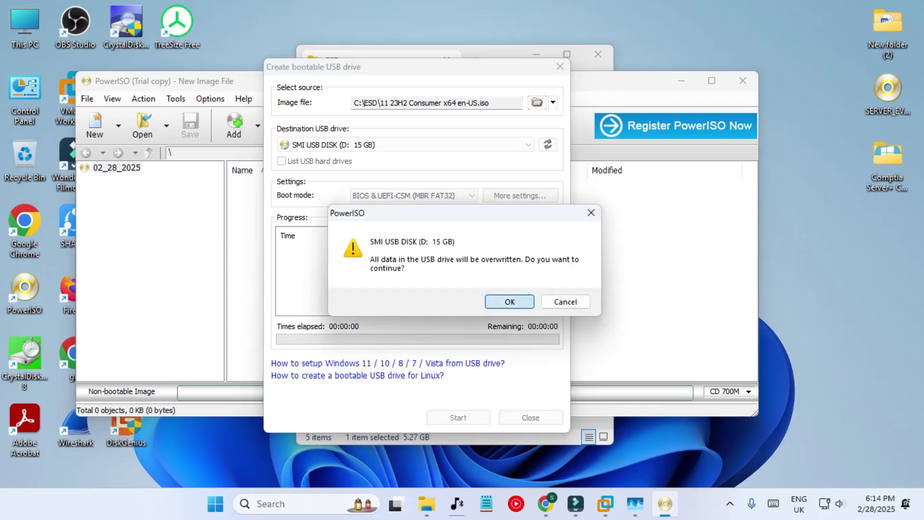
pyautogui.press('Return')
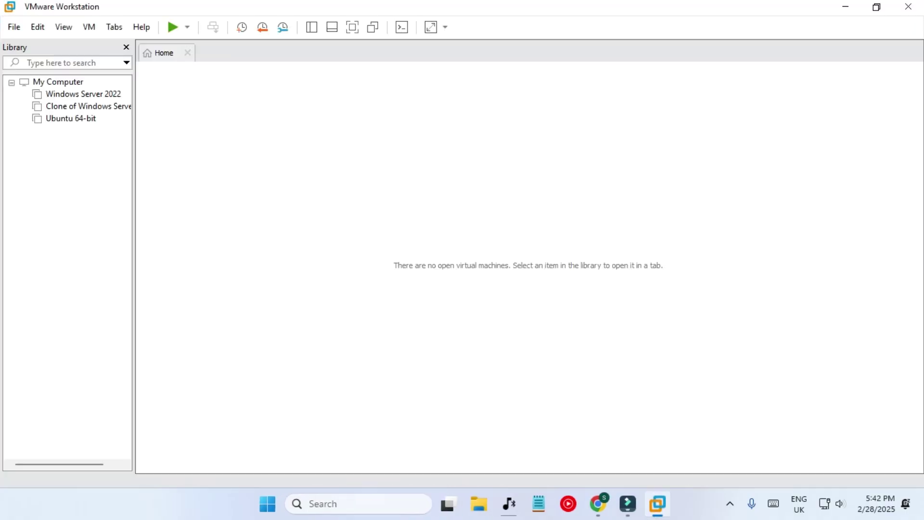
# Step: Look at the existing Ubuntu 64-bit and Windows Server 2022 virtual machines in the library
pyautogui.click(70, 118)
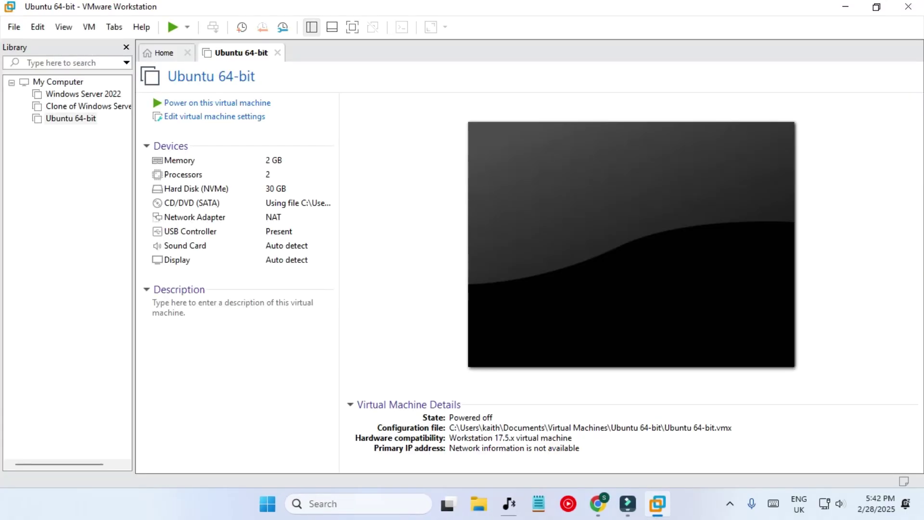
pyautogui.click(89, 94)
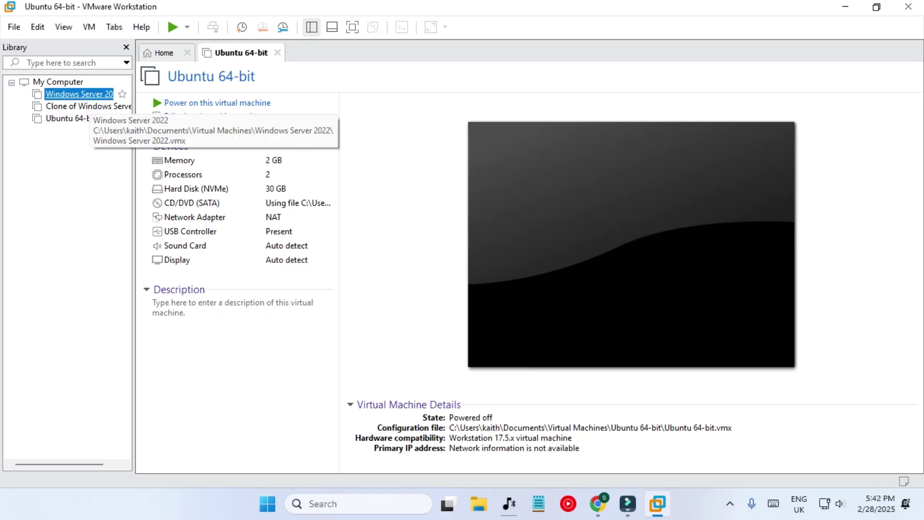
pyautogui.click(88, 95)
# Step: Start a new virtual machine with the operating system installed later, choosing Microsoft Windows, version Windows 11 x64, as guest
pyautogui.click(165, 52)
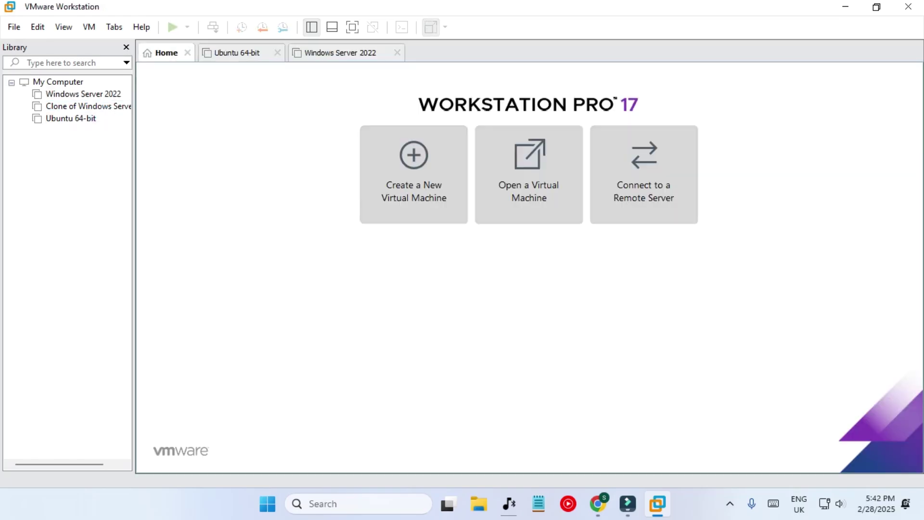
pyautogui.click(414, 174)
pyautogui.press('Return')
pyautogui.press('Return')
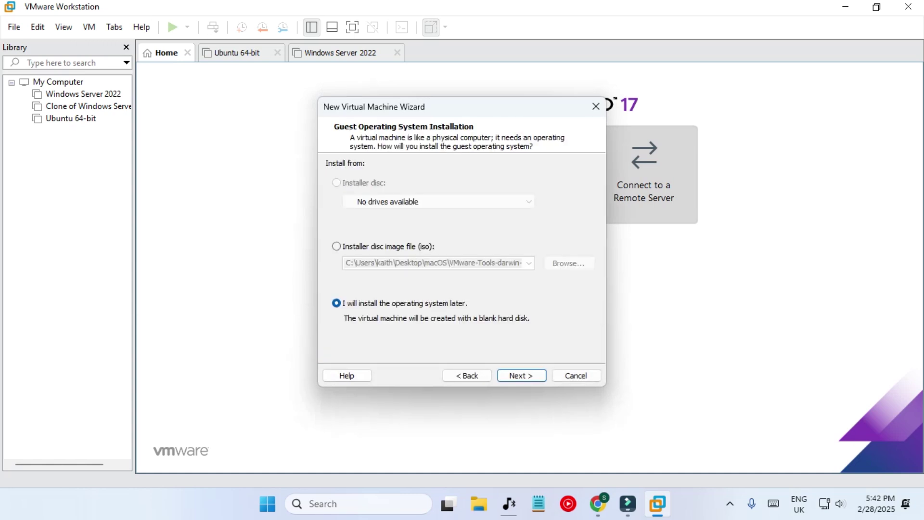
pyautogui.press('Return')
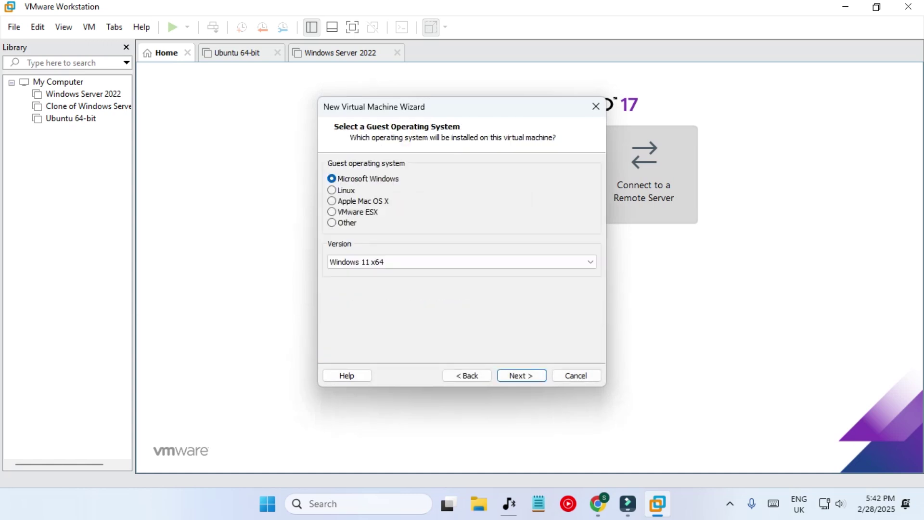
pyautogui.press('Return')
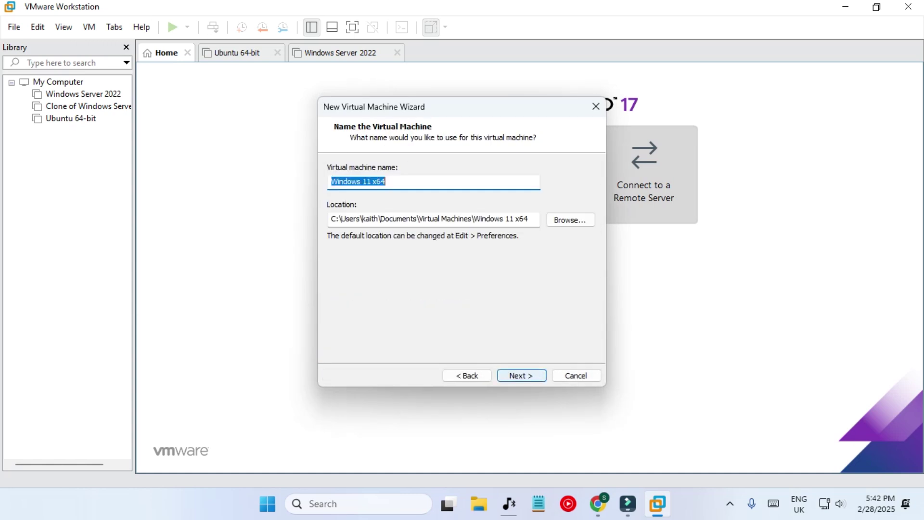
# Step: Name the virtual machine "Windows 11 x64 no min specs", keeping the matching default location
pyautogui.press('End')
pyautogui.write('n')
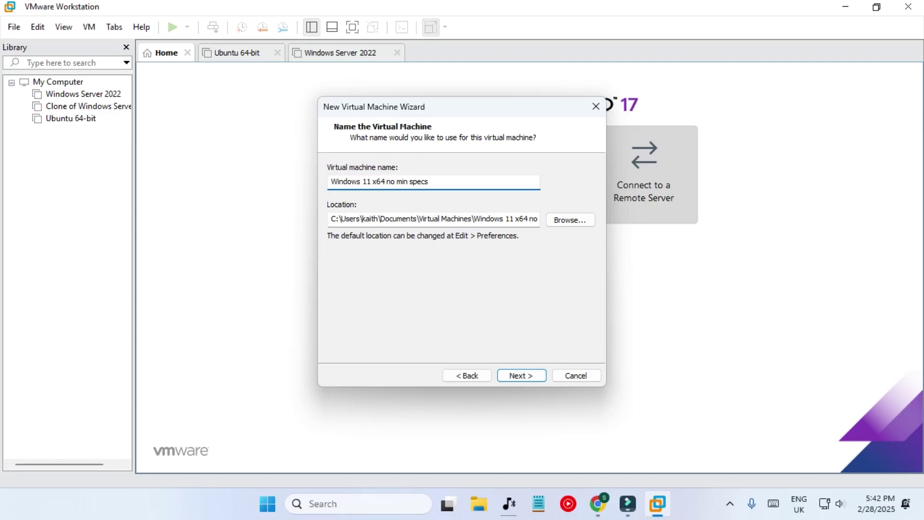
pyautogui.press('Return')
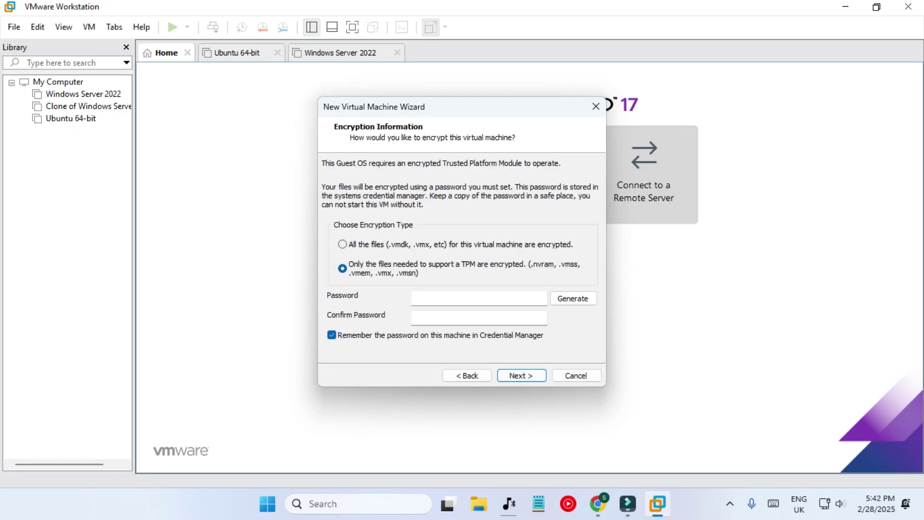
# Step: Encrypt all the virtual machine's files, enter and confirm the encryption password, and keep UEFI firmware without Secure Boot
pyautogui.click(342, 244)
pyautogui.click(415, 298)
pyautogui.write('••••••••')
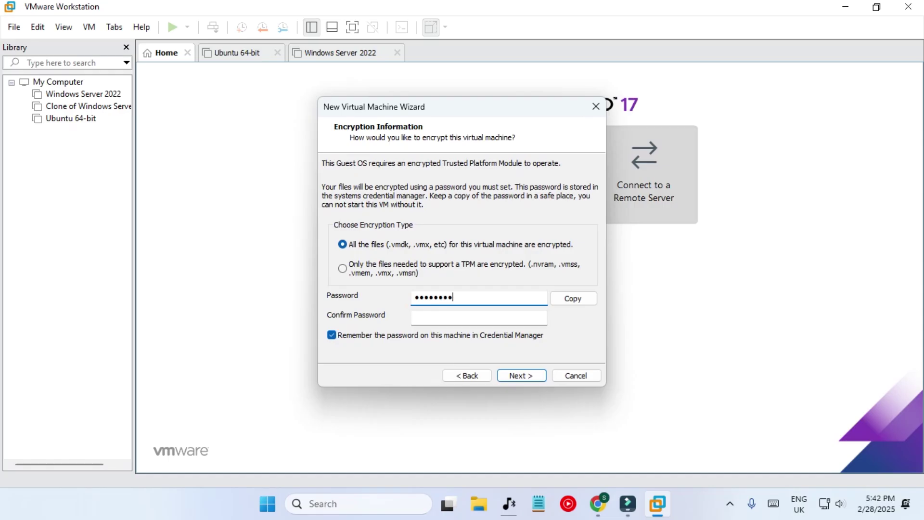
pyautogui.click(415, 317)
pyautogui.write('••••••••')
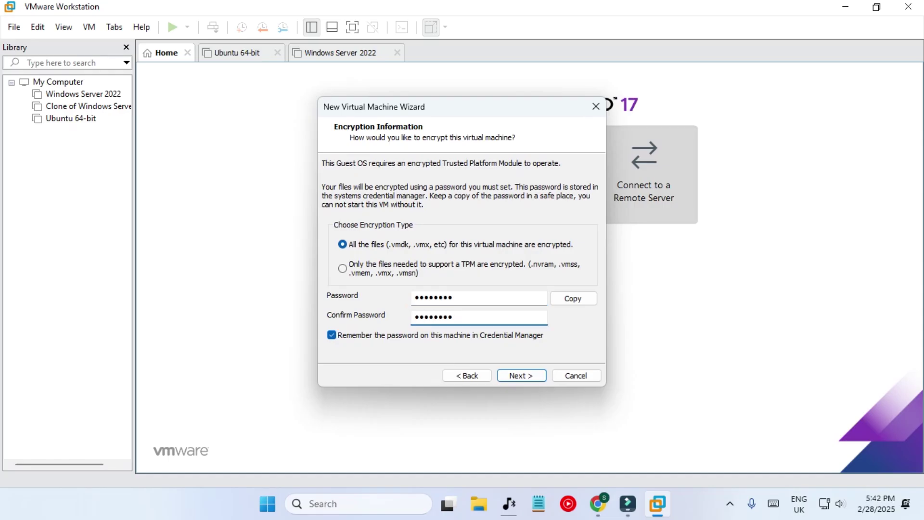
pyautogui.press('Return')
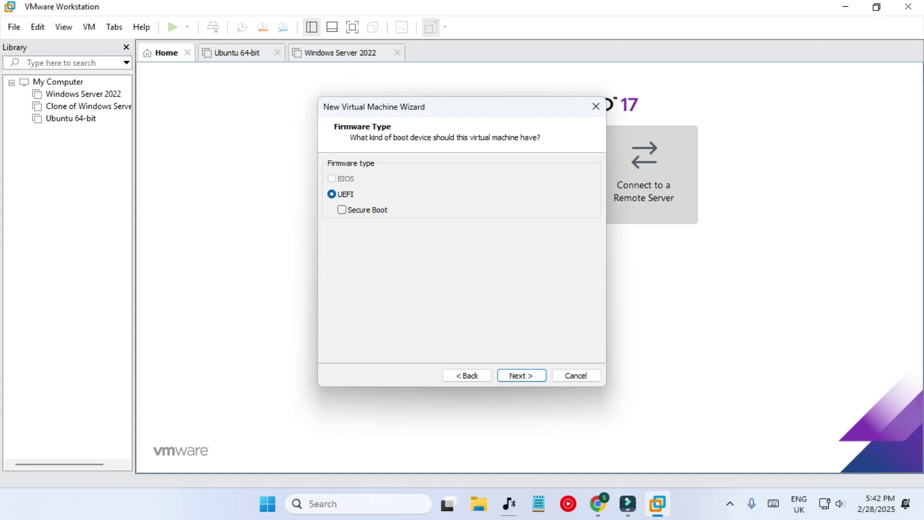
pyautogui.press('Return')
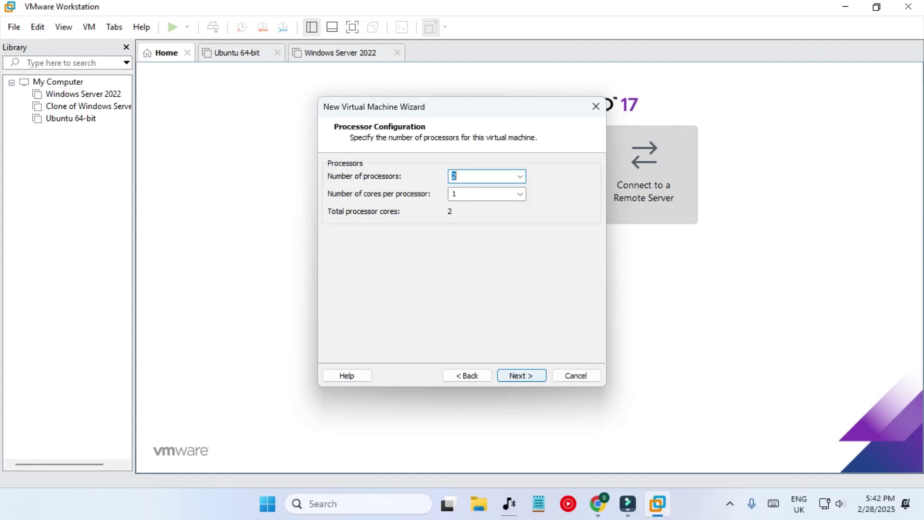
pyautogui.press('Return')
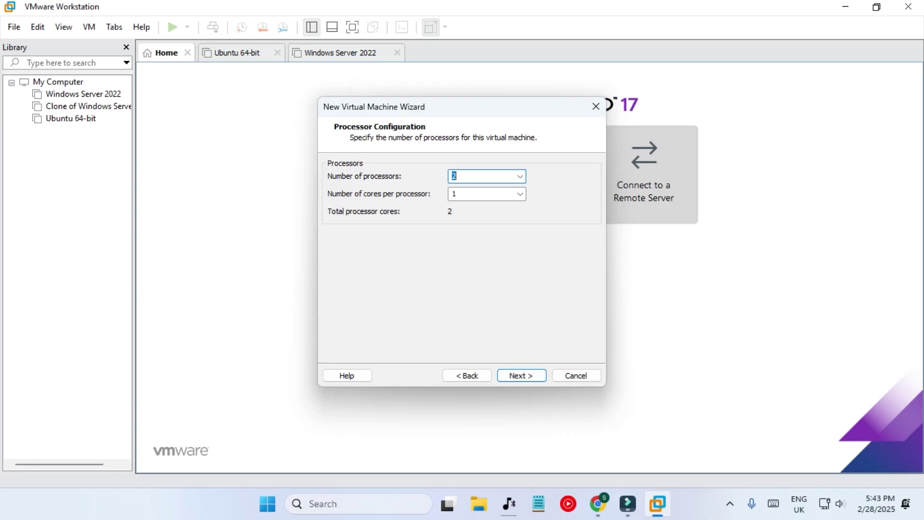
# Step: Check the host CPU's core and logical processor counts in Task Manager's performance view, and minimise it
pyautogui.press('super+s')
pyautogui.write('task')
pyautogui.press('Return')
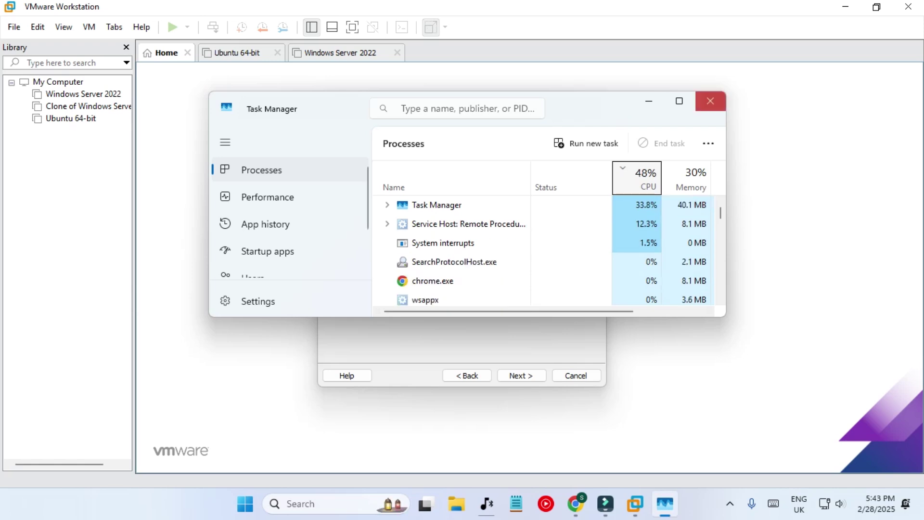
pyautogui.click(679, 100)
pyautogui.click(57, 101)
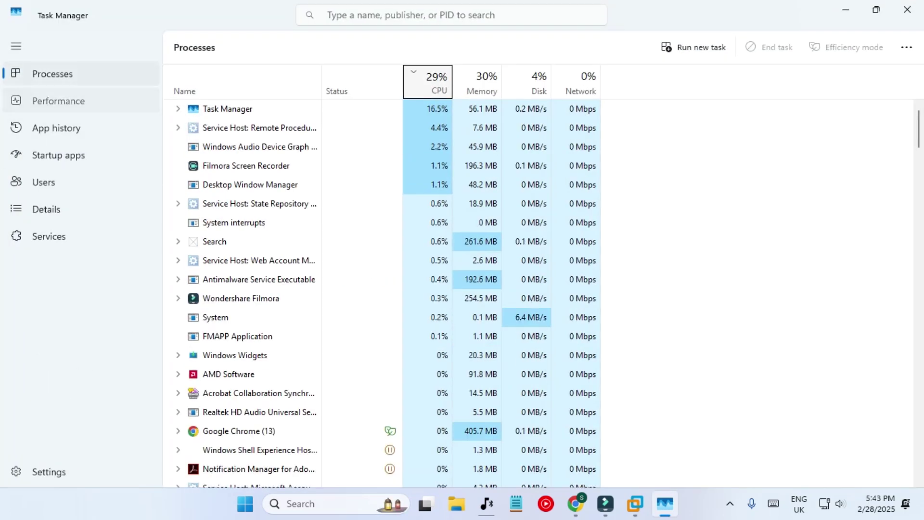
pyautogui.click(235, 89)
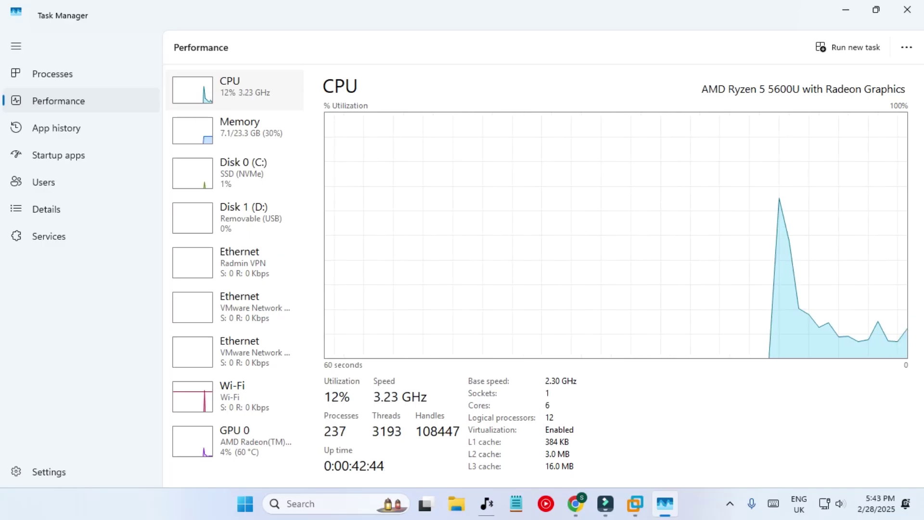
pyautogui.click(845, 10)
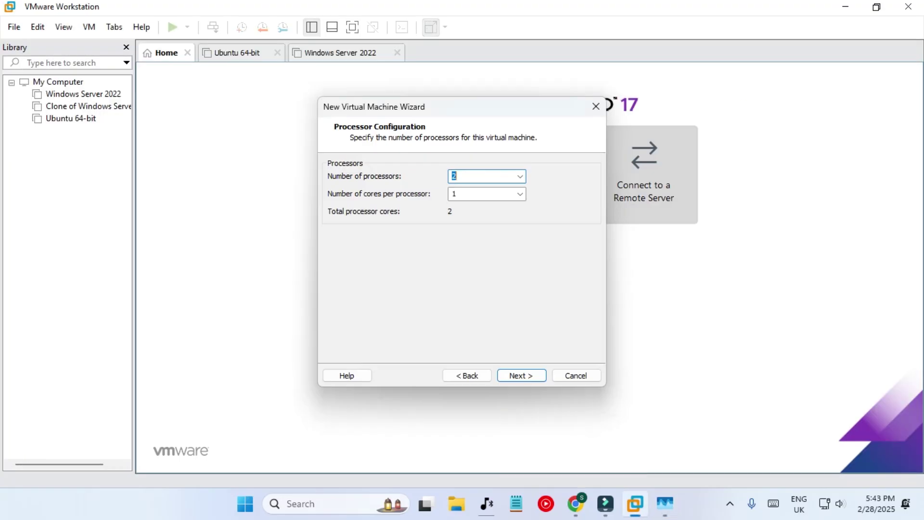
# Step: Keep 2 processors with 1 core each and set the virtual machine's memory to 3700 MB
pyautogui.click(457, 176)
pyautogui.press('Return')
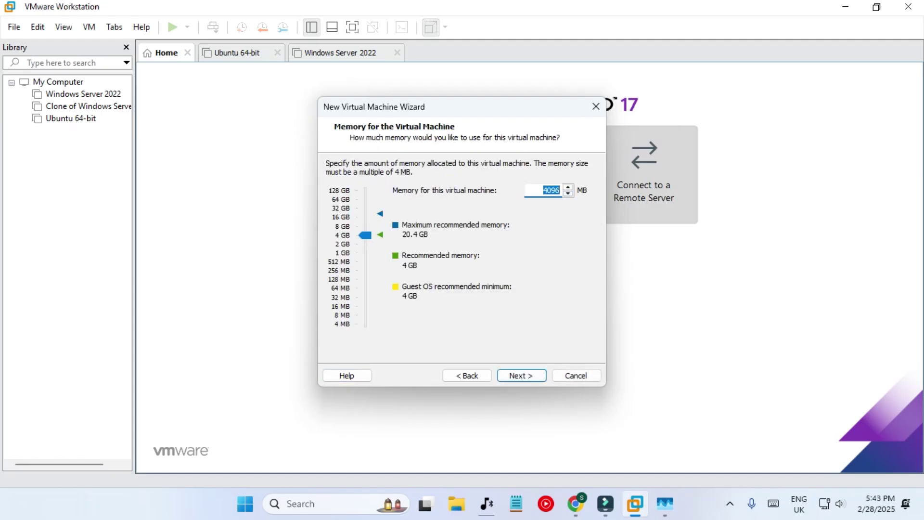
pyautogui.write('3700')
pyautogui.press('Return')
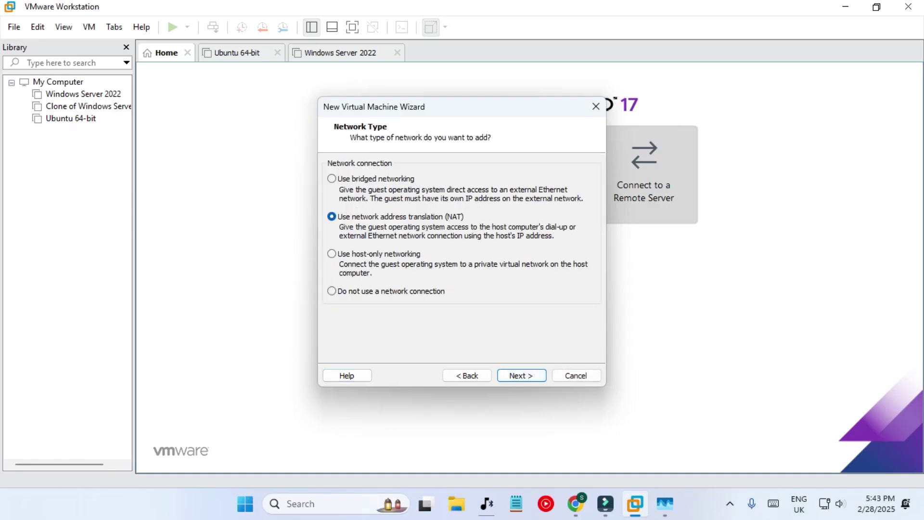
# Step: Keep NAT networking, the LSI Logic SAS controller and the NVMe disk type for the virtual machine
pyautogui.press('Return')
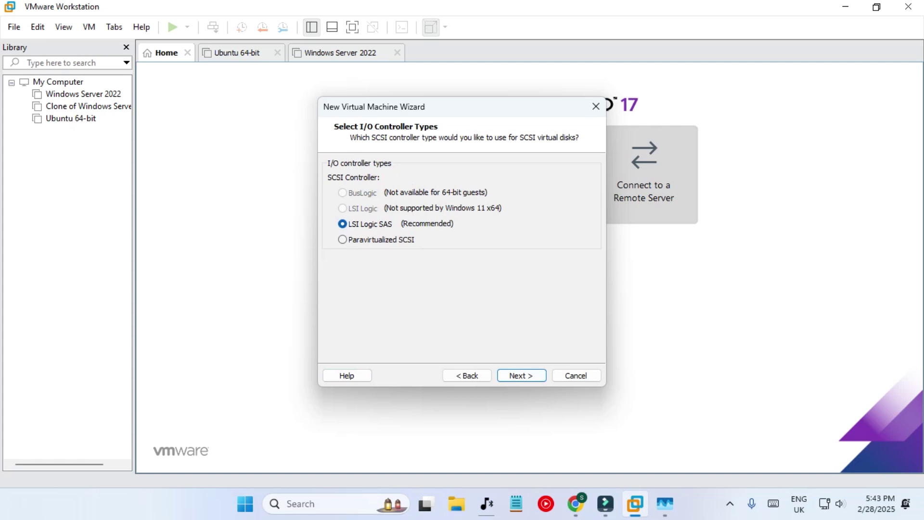
pyautogui.press('Return')
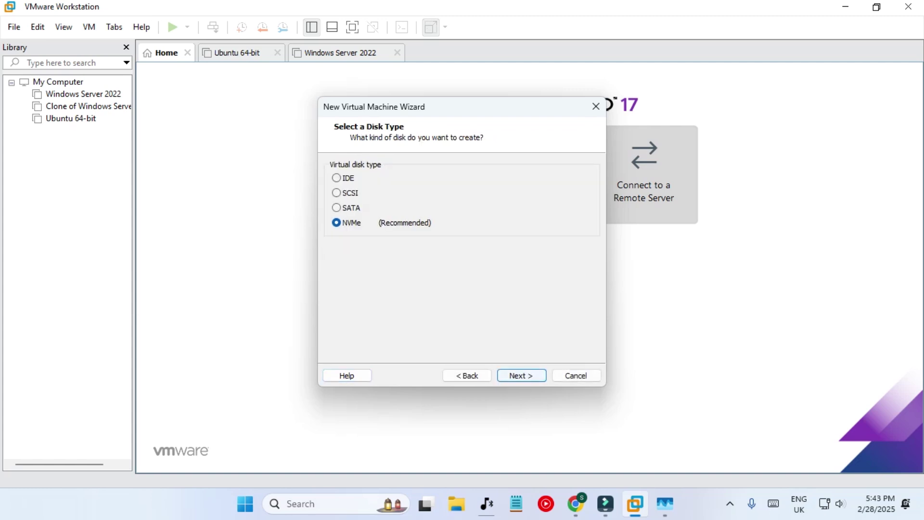
pyautogui.press('Return')
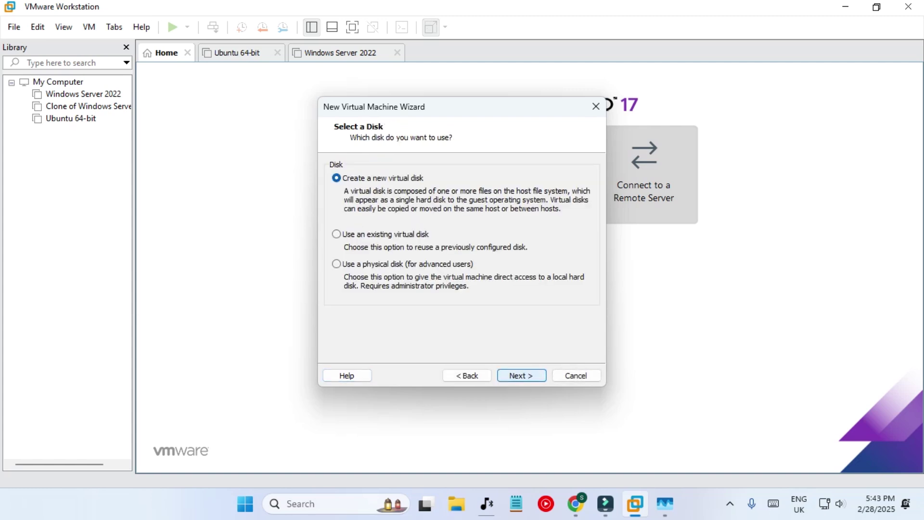
# Step: Create a new 25 GB virtual disk stored as a single file with the default file name, and finish the wizard
pyautogui.press('Return')
pyautogui.write('25')
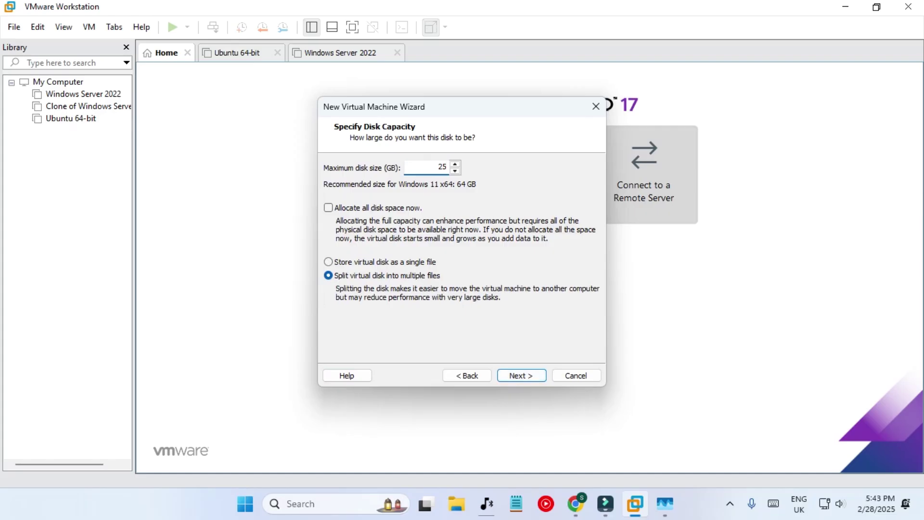
pyautogui.click(329, 262)
pyautogui.press('Return')
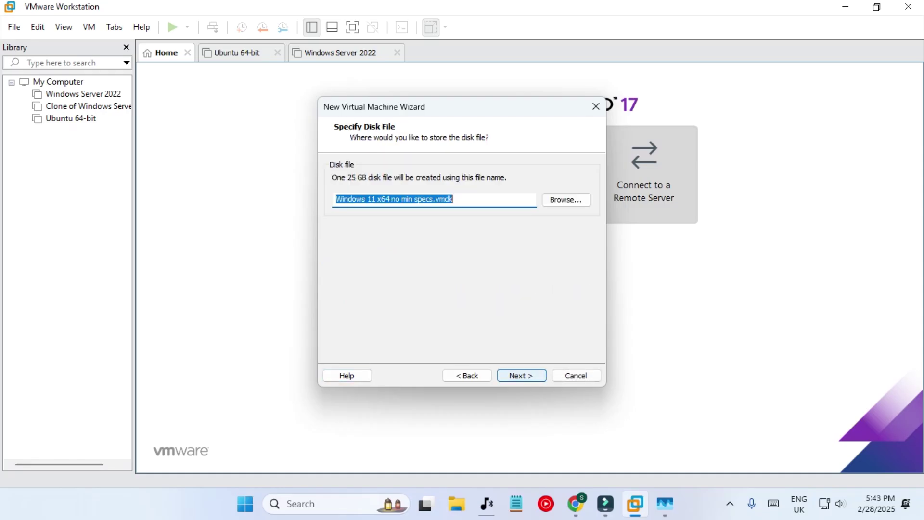
pyautogui.press('Return')
pyautogui.press('Return')
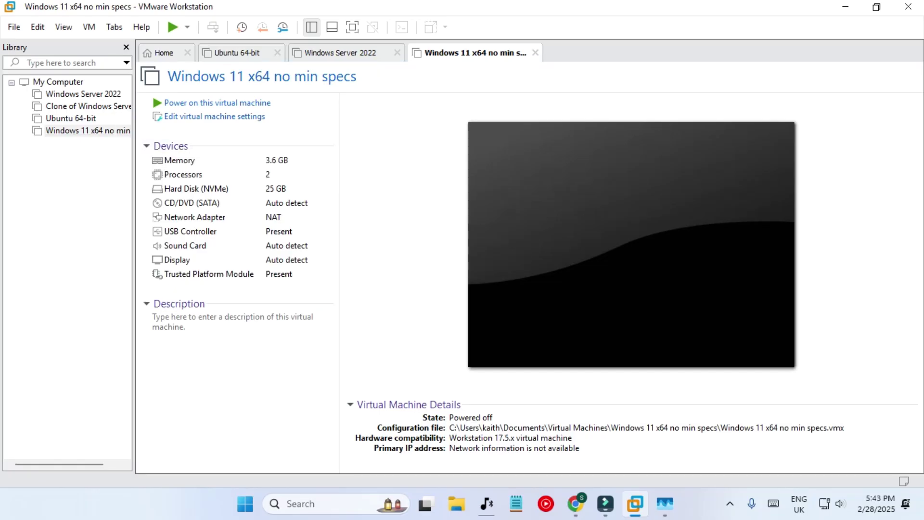
# Step: Power on the Windows 11 x64 no min specs machine, declining to connect device sata0:1 at every power-on
pyautogui.click(89, 26)
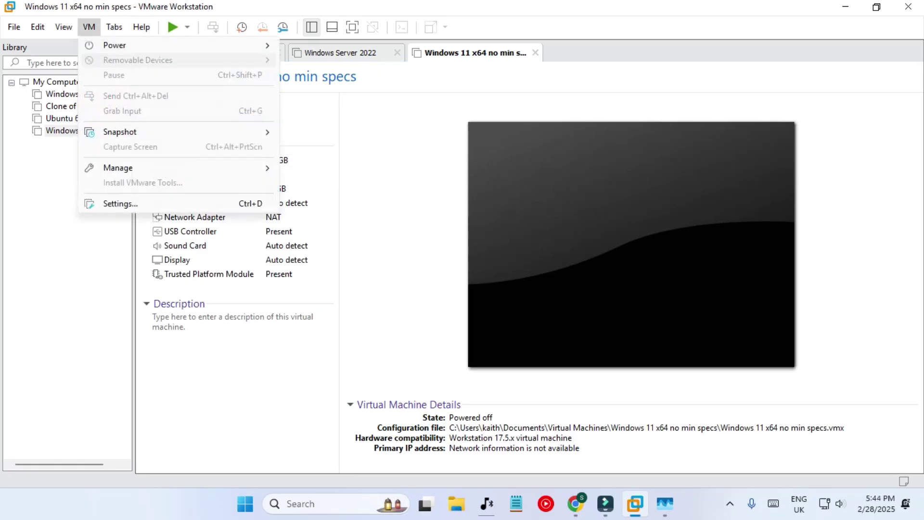
pyautogui.press('Escape')
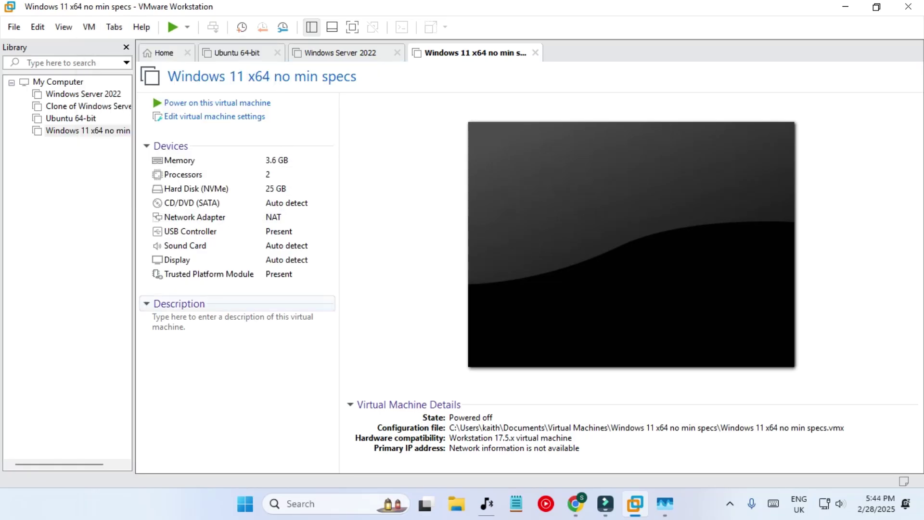
pyautogui.click(158, 102)
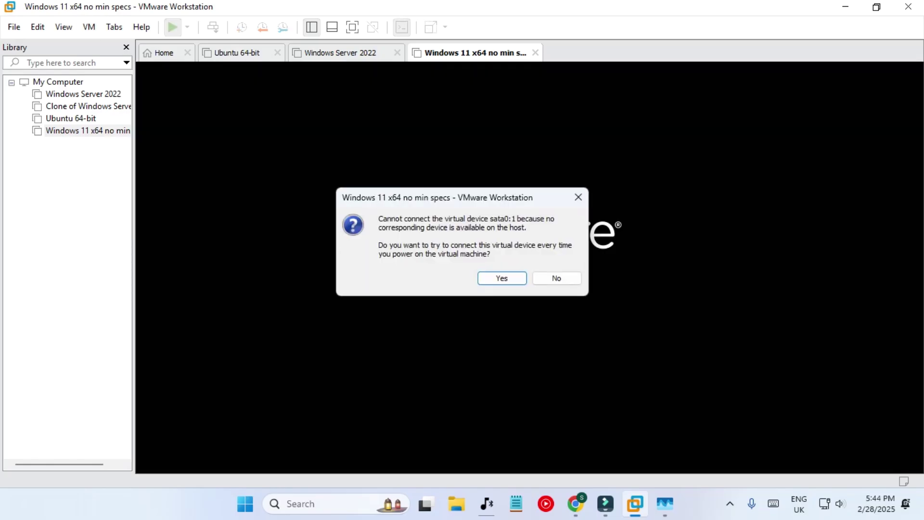
pyautogui.press('Tab')
pyautogui.press('Return')
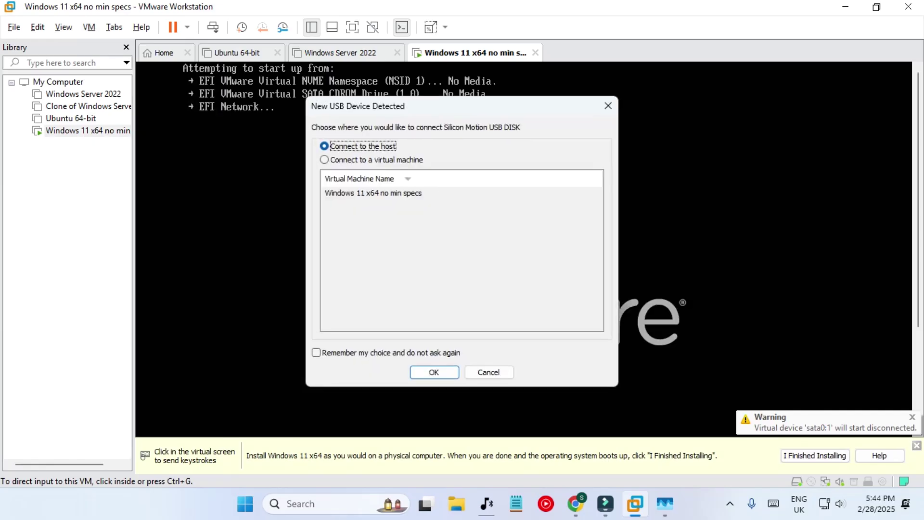
# Step: Connect the detected Silicon Motion USB DISK to the Windows 11 x64 no min specs virtual machine
pyautogui.click(324, 160)
pyautogui.click(372, 192)
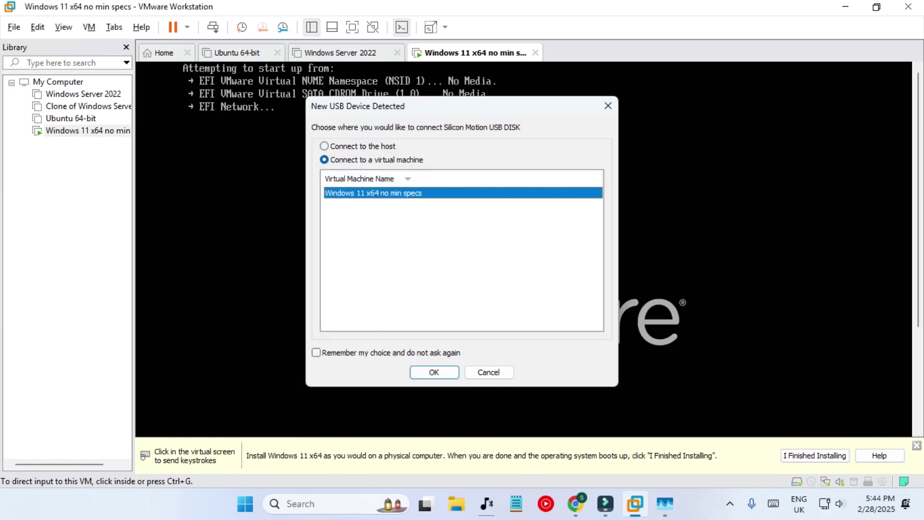
pyautogui.press('Tab')
pyautogui.press('Return')
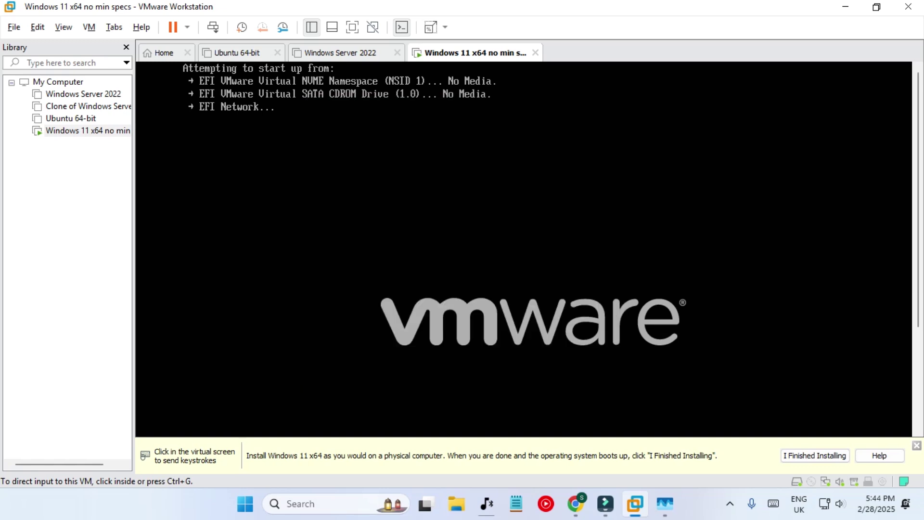
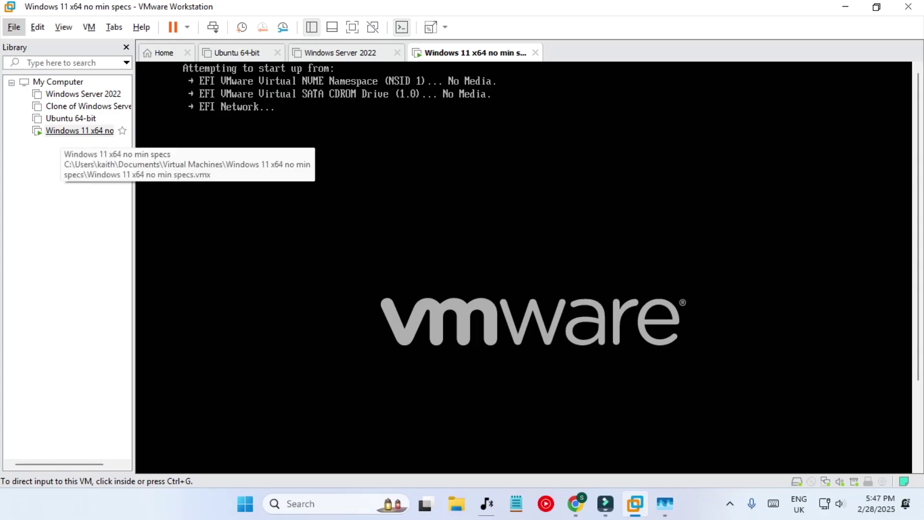
# Step: Restart the guest operating system of the Windows 11 x64 no min specs virtual machine with the Silicon Motion USB DISK connected
pyautogui.rightClick(64, 131)
pyautogui.moveTo(123, 241)
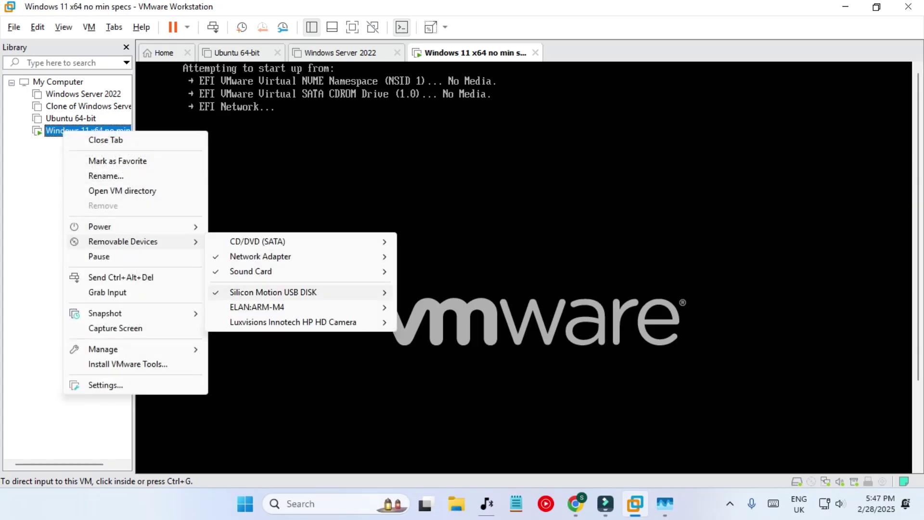
pyautogui.moveTo(273, 292)
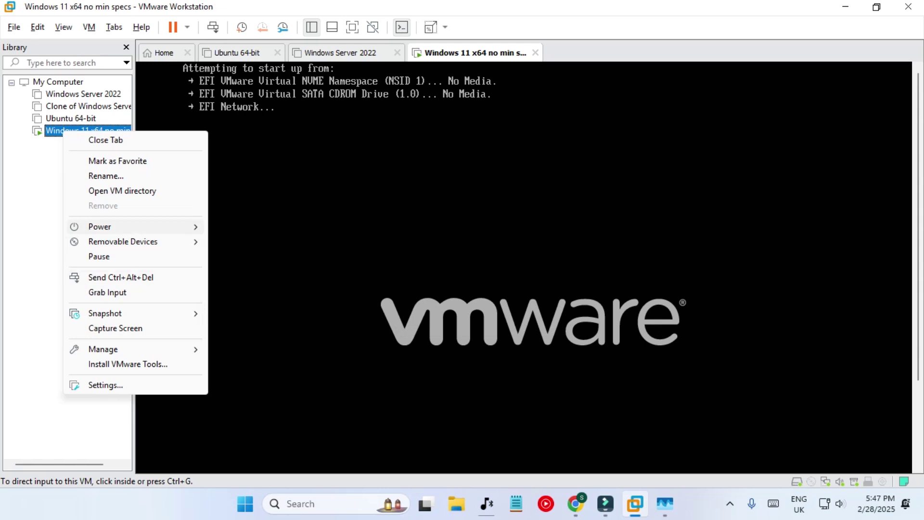
pyautogui.moveTo(144, 226)
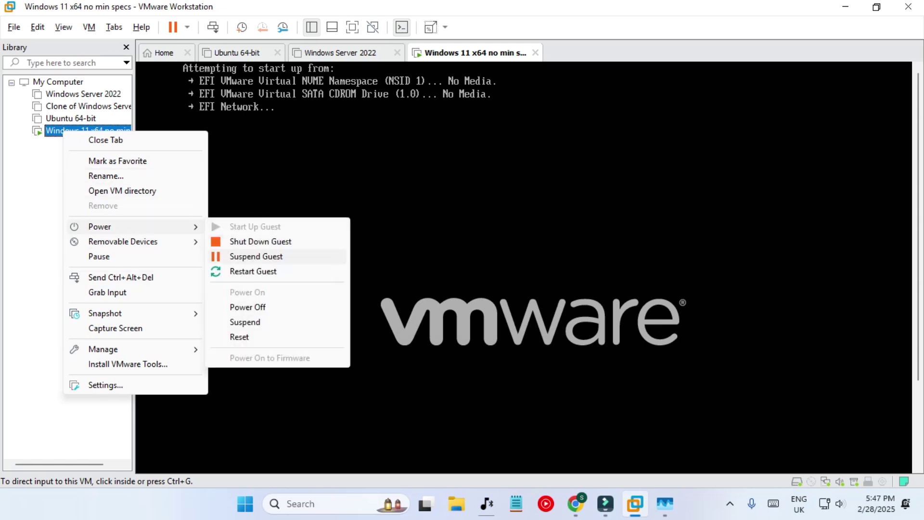
pyautogui.click(254, 271)
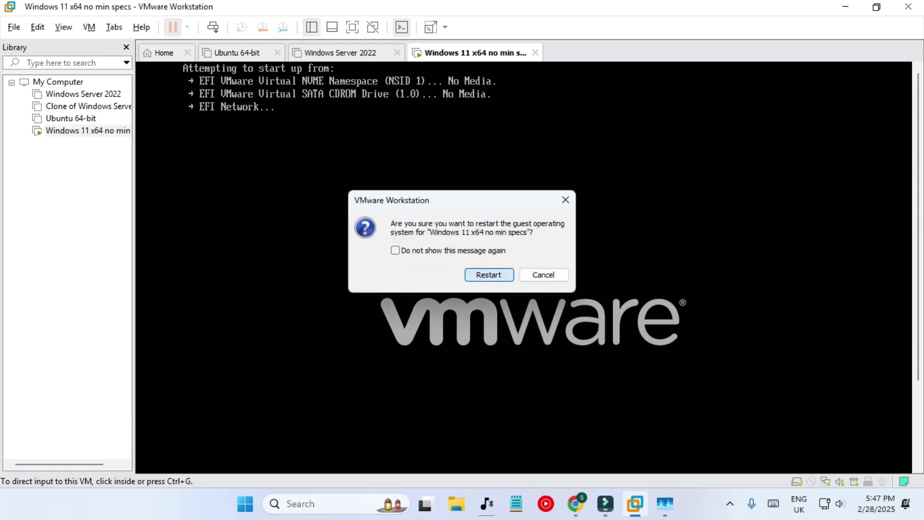
pyautogui.click(505, 274)
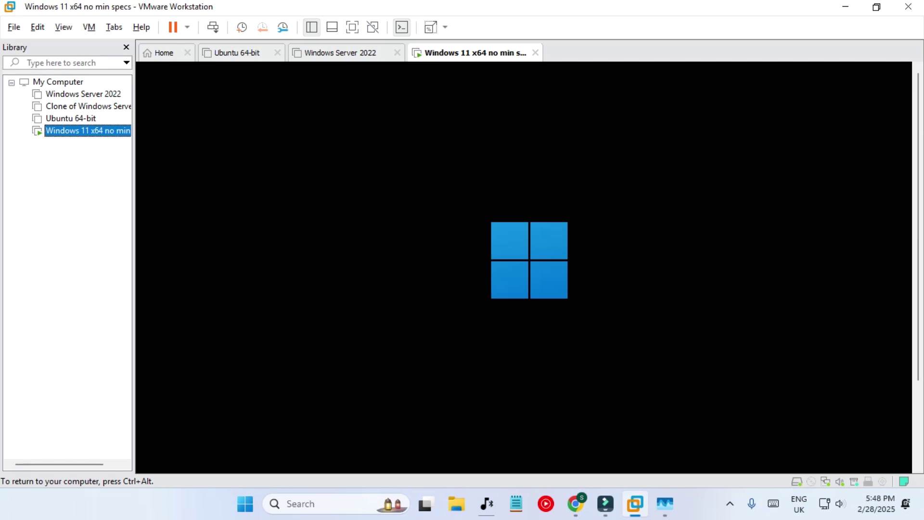
# Step: Check the USB disk's connection and review the virtual machine's memory and CD/DVD (SATA) settings without changing them
pyautogui.hotkey('ctrl', 'alt')
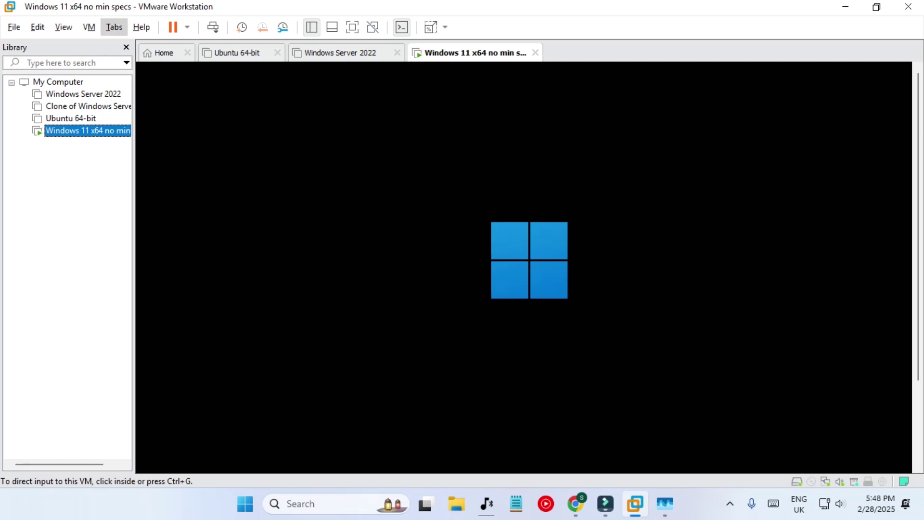
pyautogui.click(88, 27)
pyautogui.moveTo(138, 61)
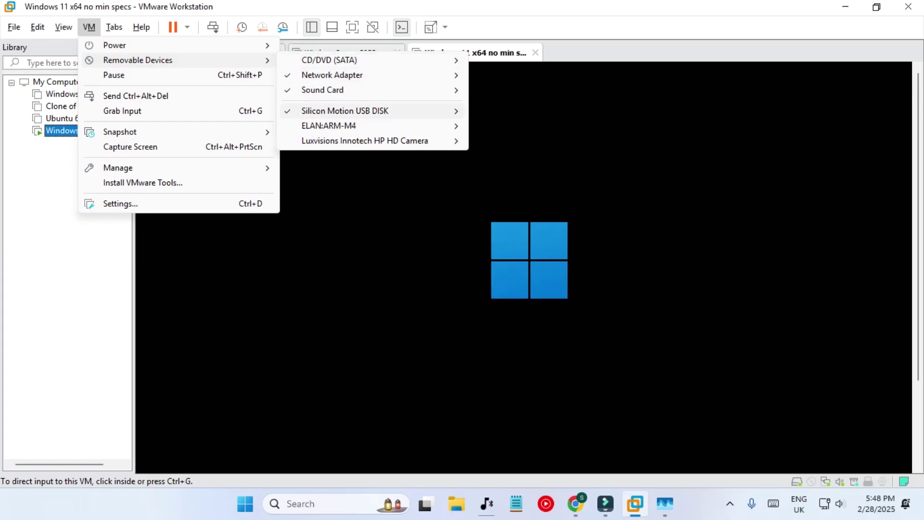
pyautogui.moveTo(344, 110)
pyautogui.click(120, 203)
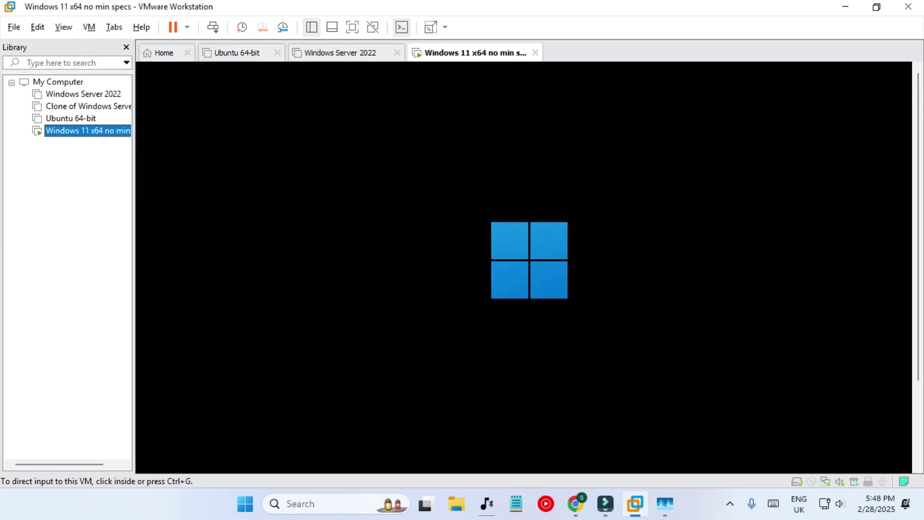
pyautogui.rightClick(70, 130)
pyautogui.click(103, 390)
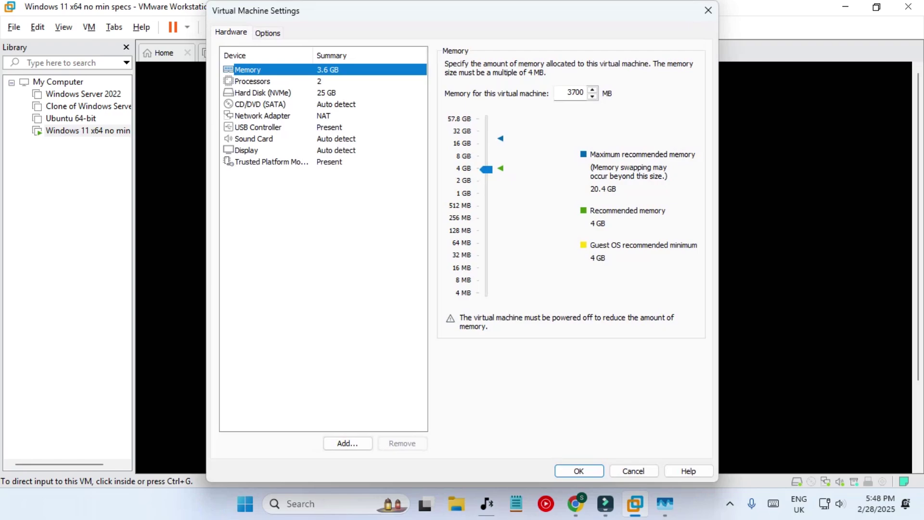
pyautogui.click(259, 104)
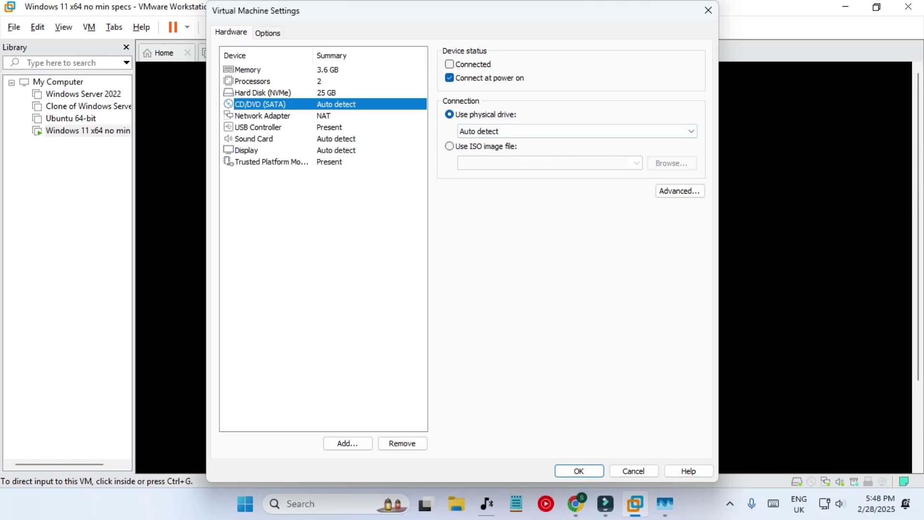
pyautogui.click(707, 10)
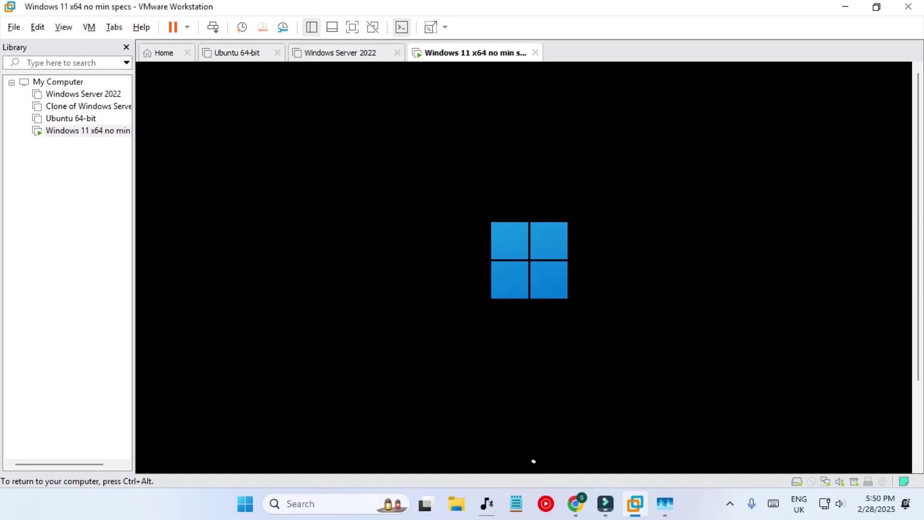
# Step: Show the virtual machine in full screen and accept English (United States) and the US keyboard in Windows Setup
pyautogui.hotkey('ctrl', 'alt')
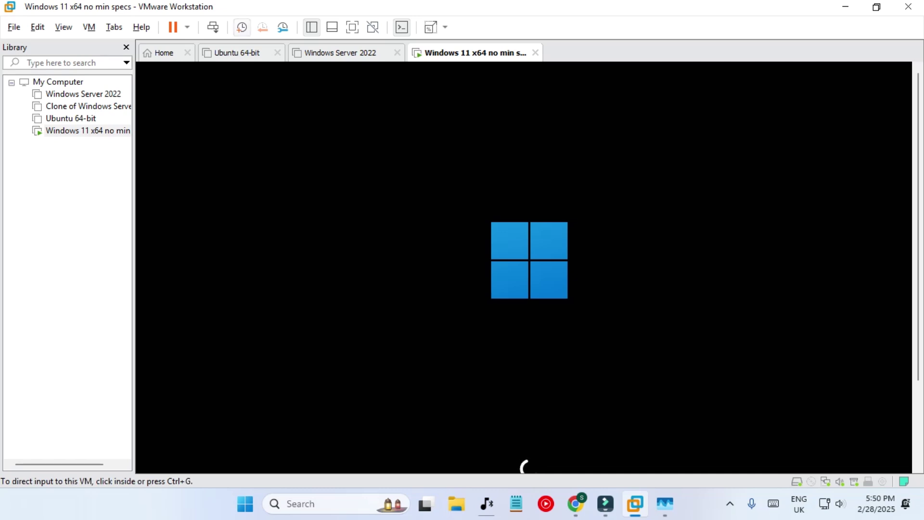
pyautogui.click(352, 27)
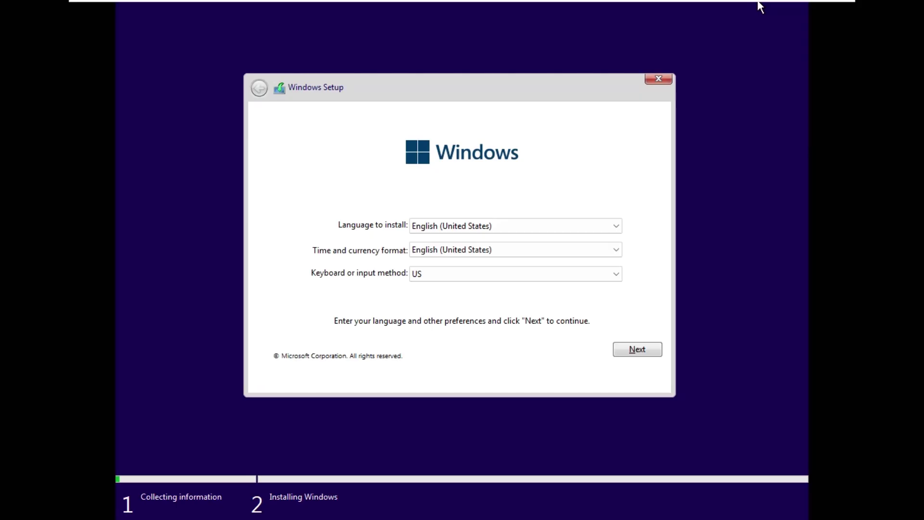
pyautogui.click(759, 6)
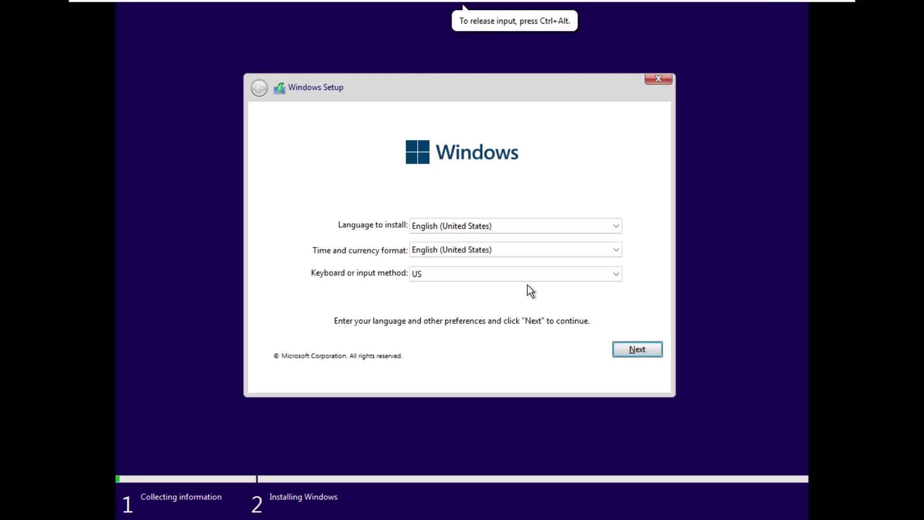
pyautogui.click(635, 350)
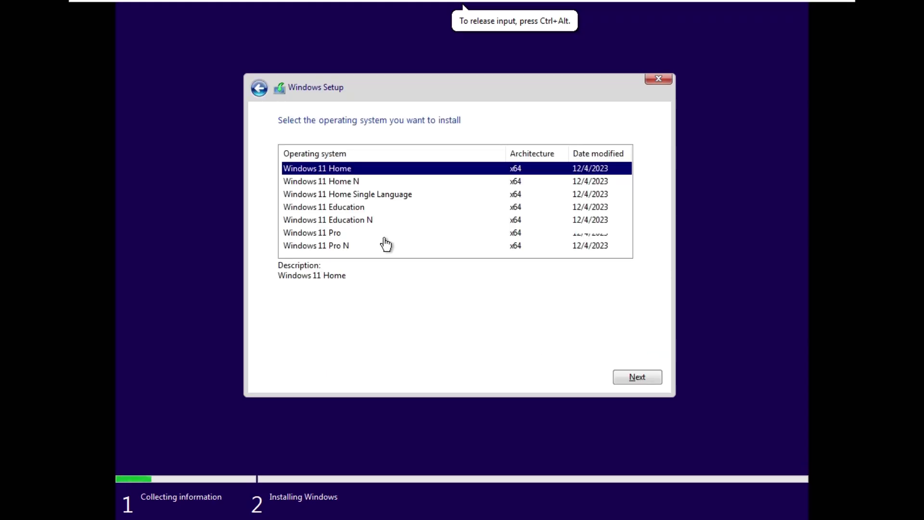
# Step: Choose Windows 11 Pro as the edition to install and accept the Microsoft Software License Terms
pyautogui.click(397, 184)
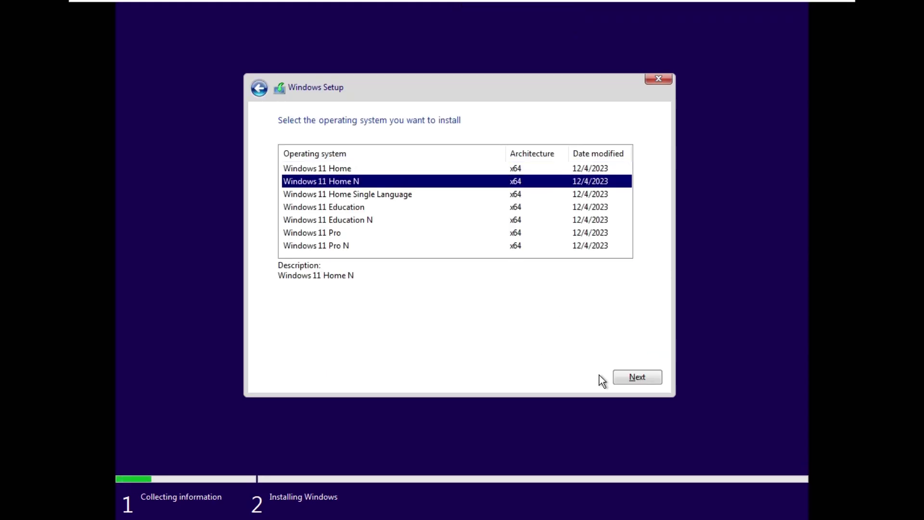
pyautogui.click(389, 233)
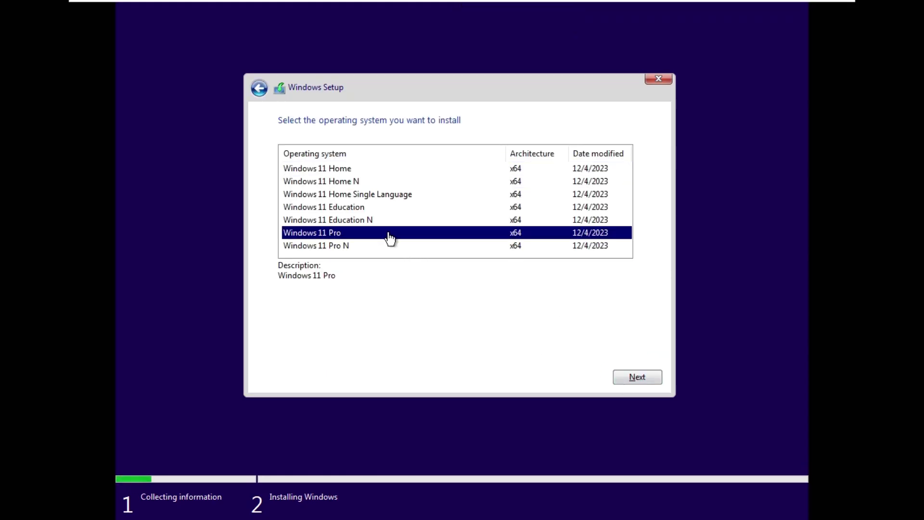
pyautogui.click(629, 374)
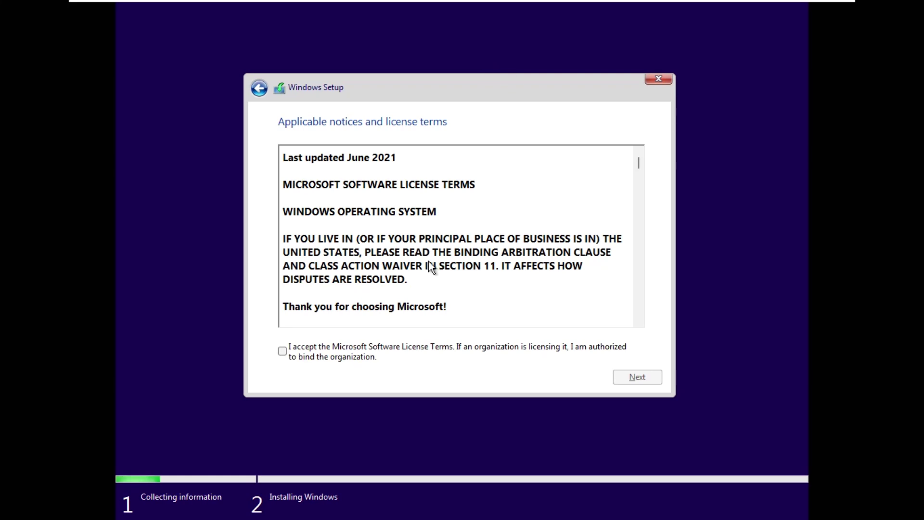
pyautogui.click(331, 346)
pyautogui.click(627, 381)
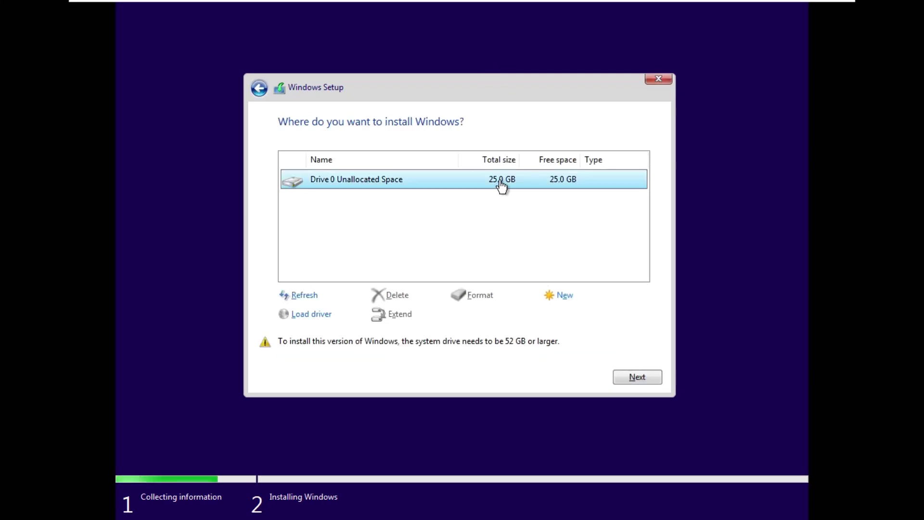
# Step: Create a new partition from all of Drive 0's unallocated space and start installing Windows on the primary partition
pyautogui.click(554, 297)
pyautogui.click(582, 316)
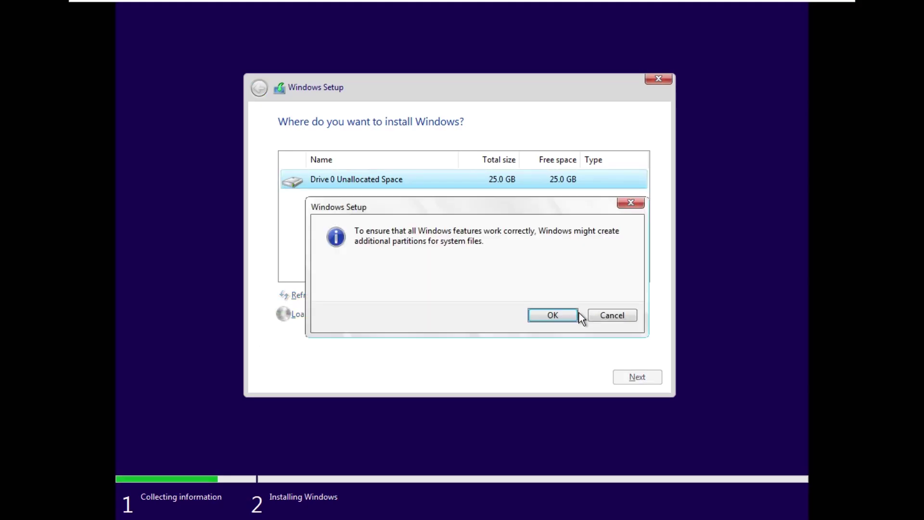
pyautogui.click(561, 315)
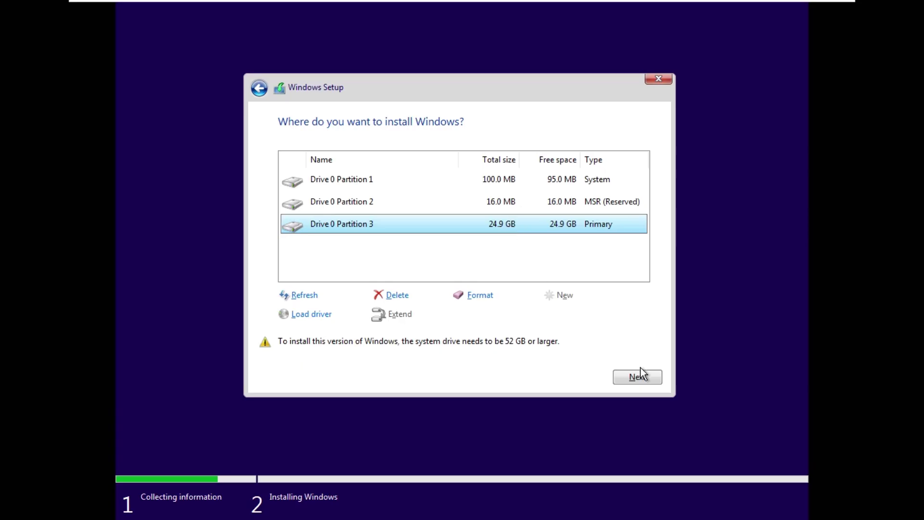
pyautogui.click(638, 379)
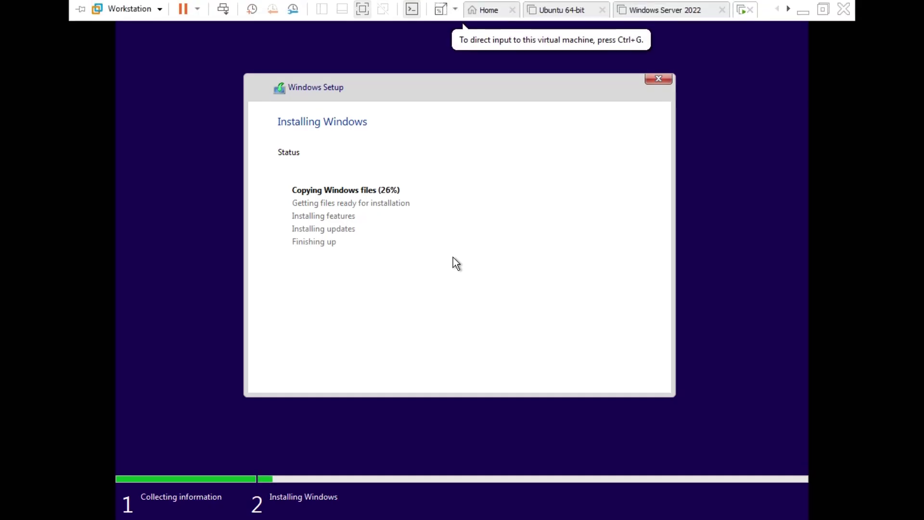
# Step: Exit full screen and check in the host's File Explorer which drives This PC lists, closing it when done
pyautogui.hotkey('ctrl', 'alt', 'Return')
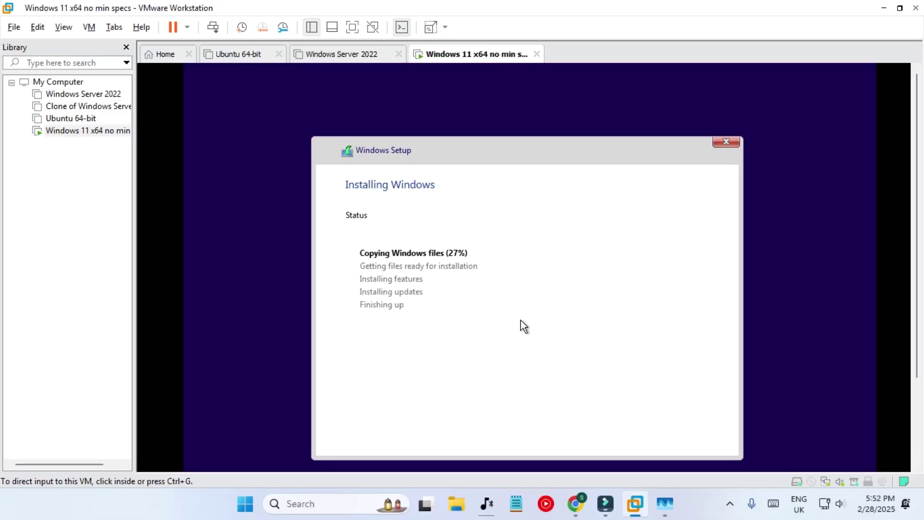
pyautogui.press('super+e')
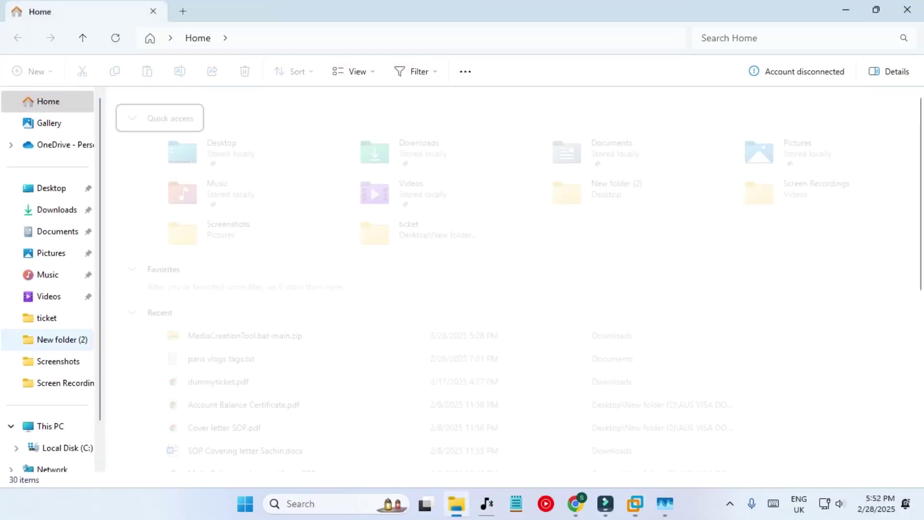
pyautogui.click(50, 426)
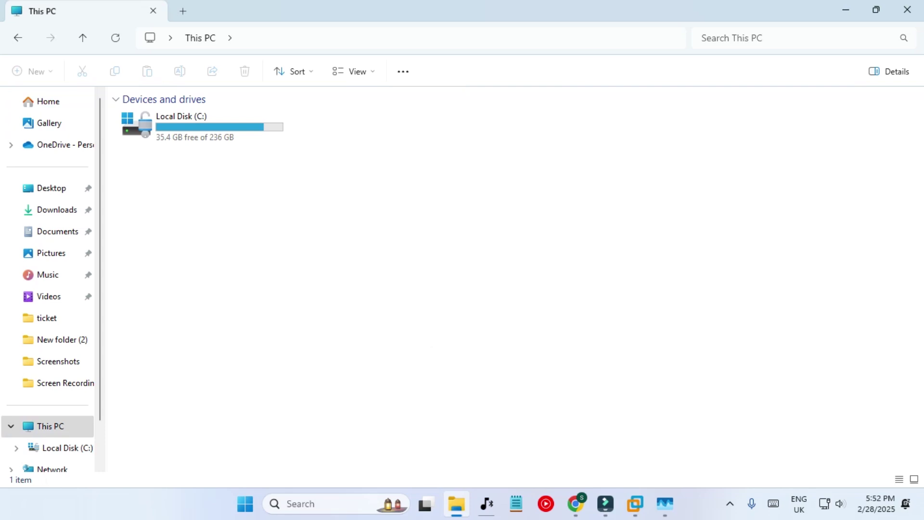
pyautogui.click(907, 10)
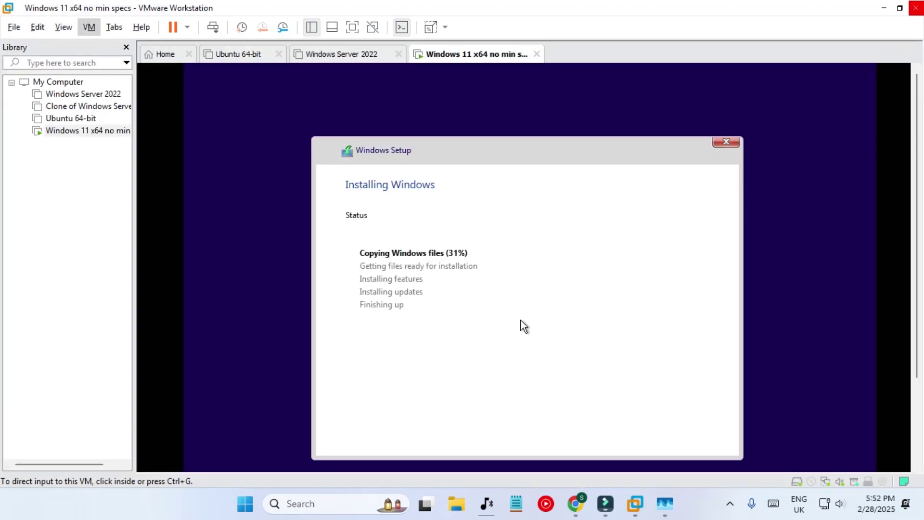
# Step: Examine the connection options for the Silicon Motion USB DISK among the virtual machine's removable devices, leaving it connected
pyautogui.click(88, 27)
pyautogui.moveTo(137, 61)
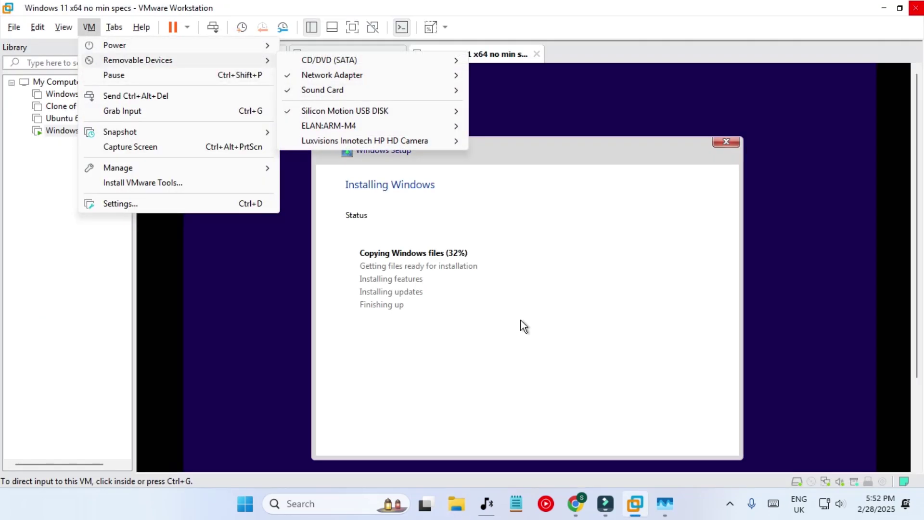
pyautogui.press('Down')
pyautogui.press('Down')
pyautogui.press('Down')
pyautogui.press('Right')
pyautogui.press('Left')
pyautogui.press('Up')
pyautogui.press('Down')
pyautogui.press('Right')
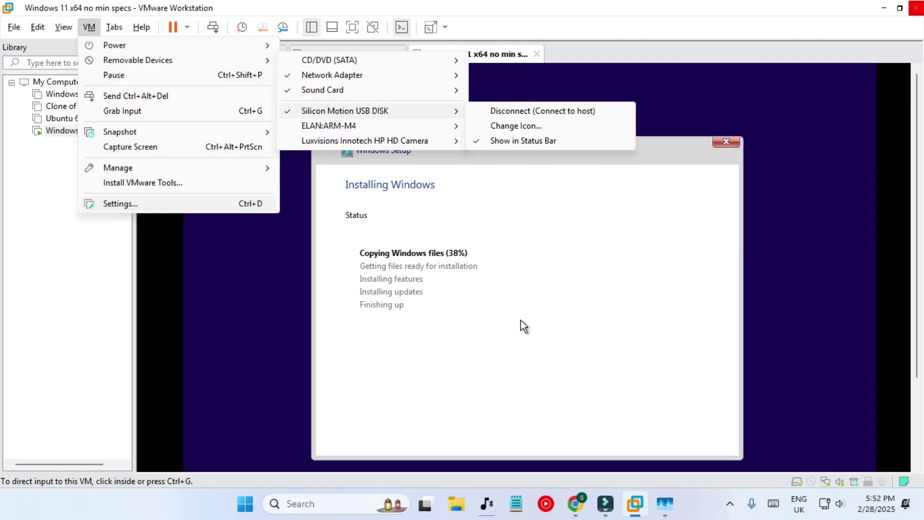
pyautogui.press('Escape')
pyautogui.press('Escape')
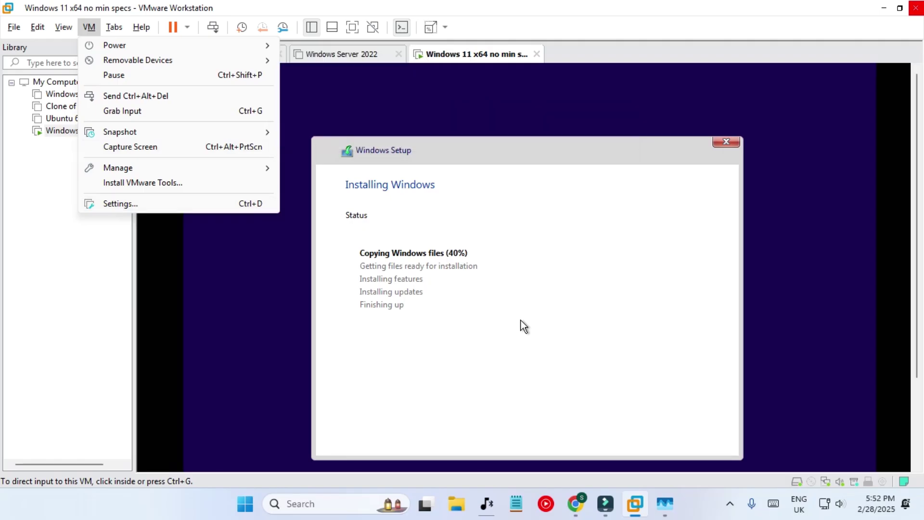
pyautogui.press('Escape')
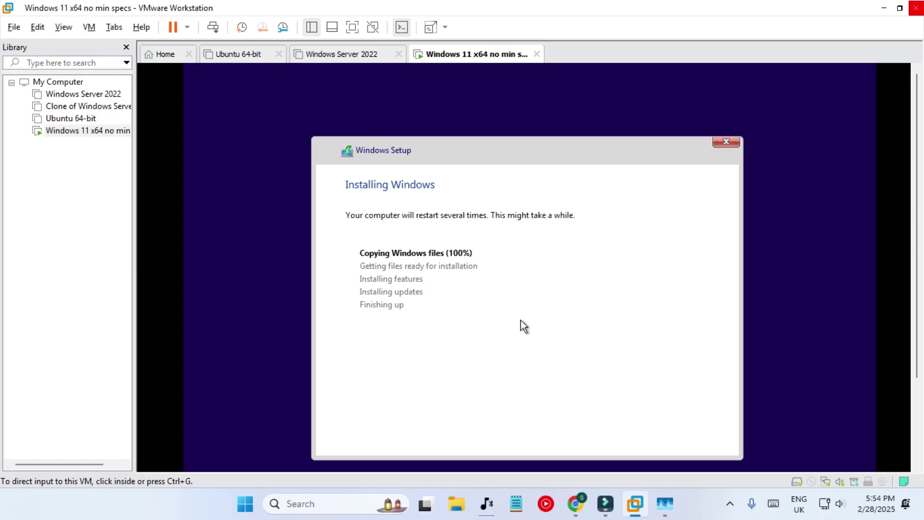
# Step: View the Windows installation progress in full screen and return to the windowed view with input released to the host
pyautogui.click(520, 319)
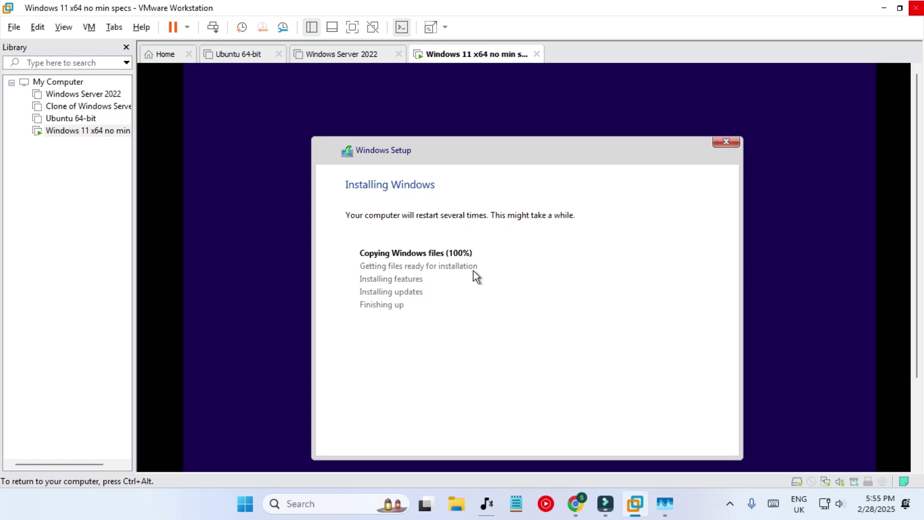
pyautogui.hotkey('ctrl', 'alt')
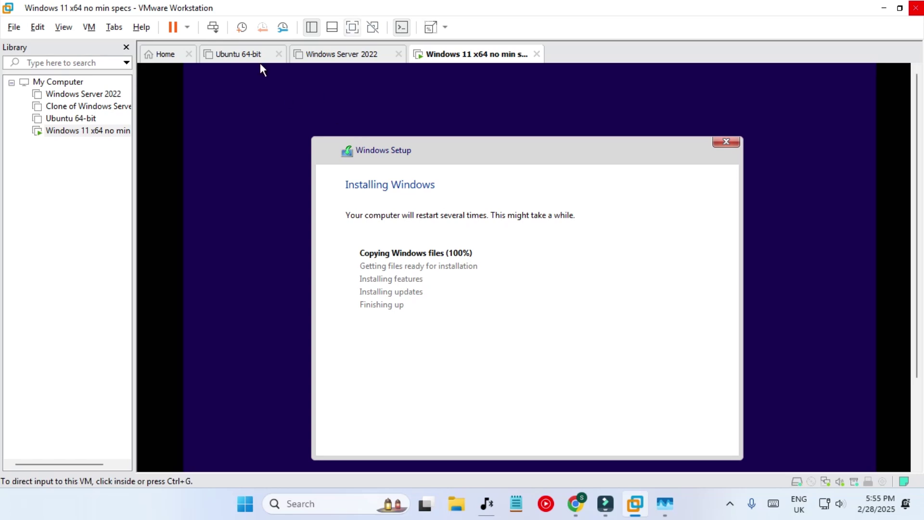
pyautogui.click(352, 27)
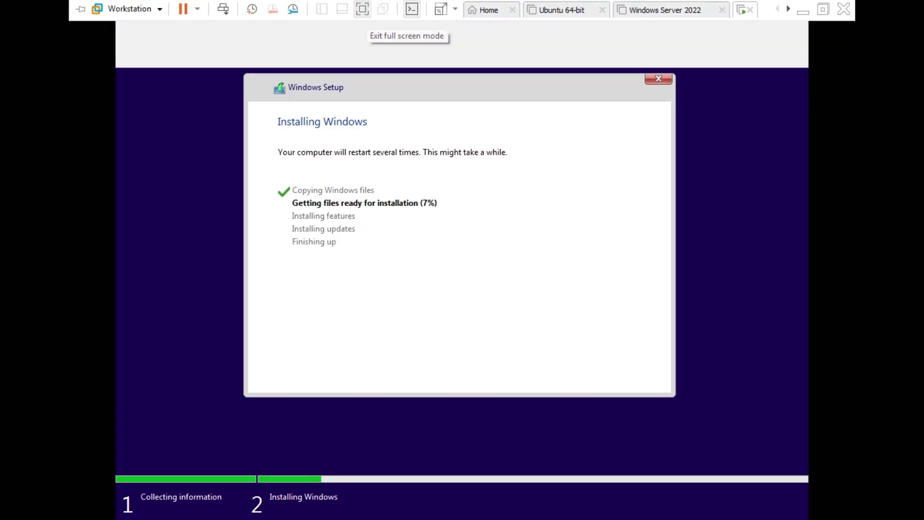
pyautogui.click(382, 9)
pyautogui.click(480, 263)
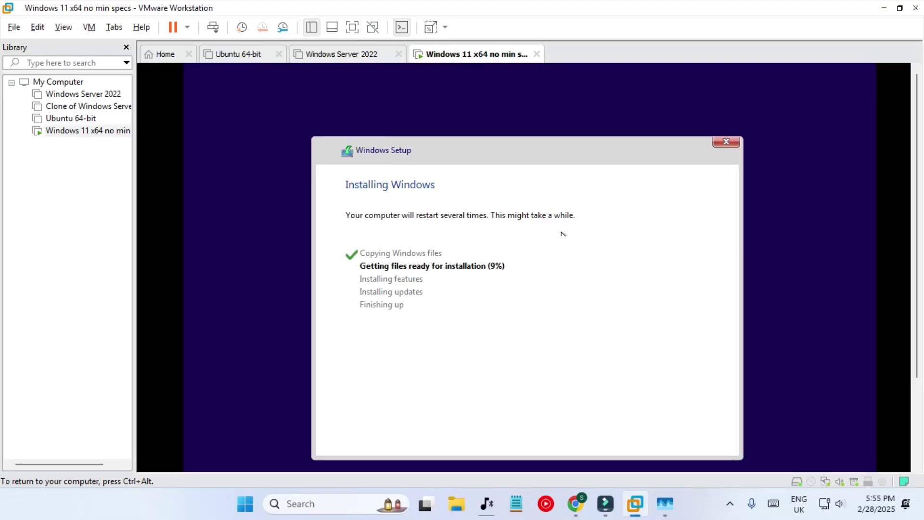
pyautogui.hotkey('ctrl', 'alt')
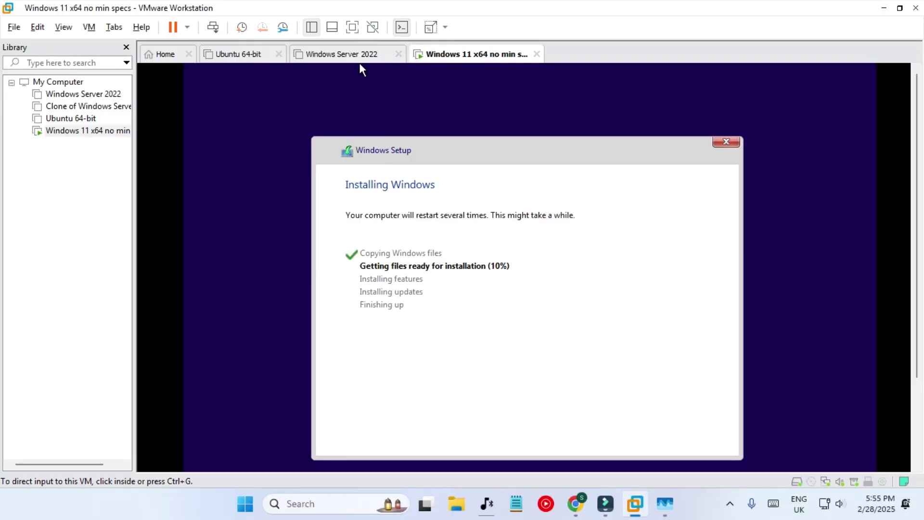
# Step: Disconnect the Silicon Motion USB DISK from the running virtual machine so that it connects back to the host
pyautogui.hotkey('alt', 'm')
pyautogui.press('Down')
pyautogui.press('Down')
pyautogui.press('Down')
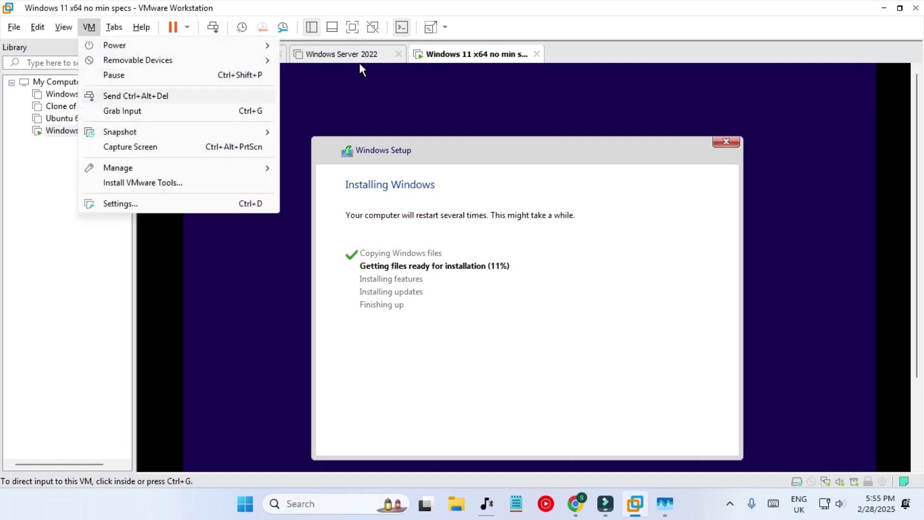
pyautogui.press('Up')
pyautogui.press('Up')
pyautogui.press('Right')
pyautogui.press('Down')
pyautogui.press('Down')
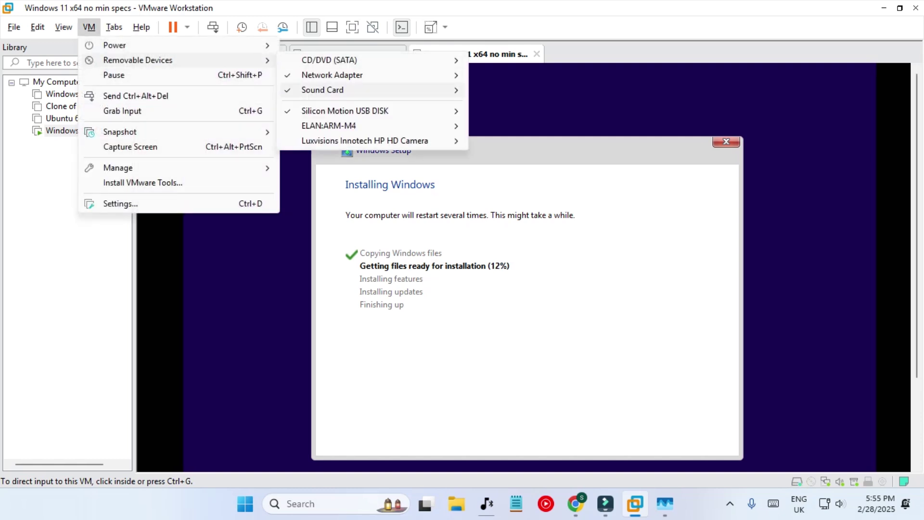
pyautogui.press('Down')
pyautogui.press('Right')
pyautogui.press('Down')
pyautogui.press('Up')
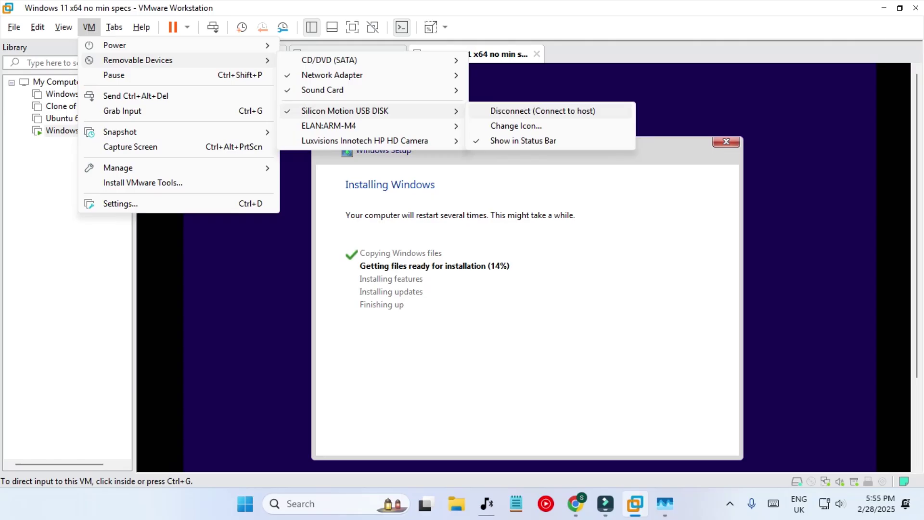
pyautogui.click(551, 108)
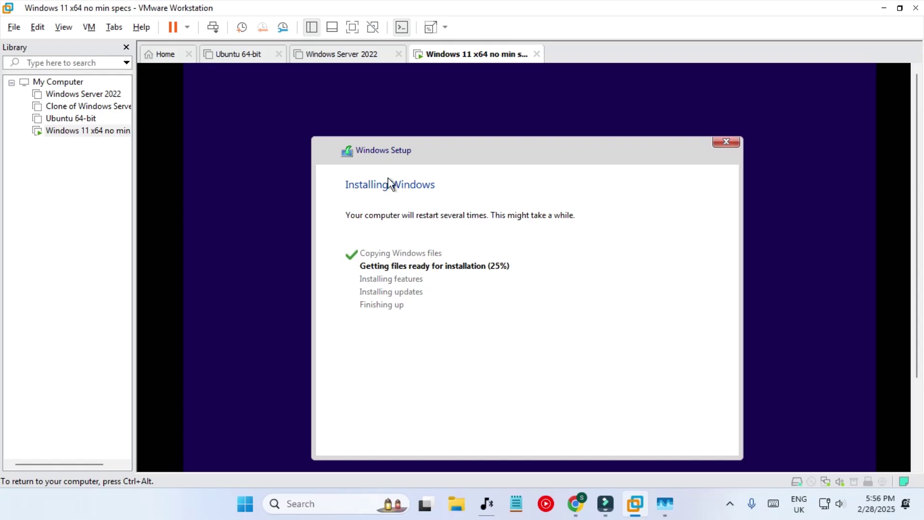
# Step: Release input to the host and check the virtual machine's removable devices for the USB disk, changing nothing
pyautogui.hotkey('ctrl', 'alt')
pyautogui.press('Left')
pyautogui.press('Left')
pyautogui.press('Left')
pyautogui.press('Down')
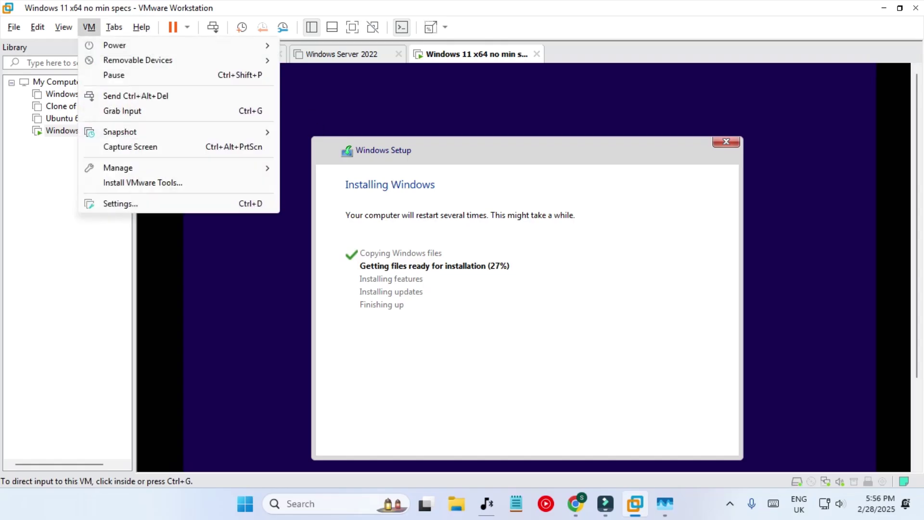
pyautogui.press('Right')
pyautogui.press('Left')
pyautogui.press('Up')
pyautogui.press('Up')
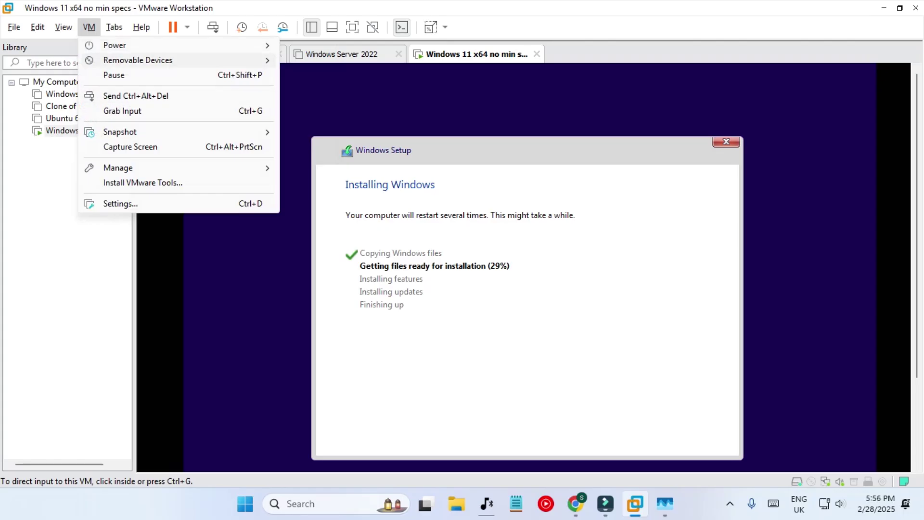
pyautogui.press('Right')
pyautogui.press('Down')
pyautogui.press('Down')
pyautogui.press('Down')
pyautogui.press('Down')
pyautogui.press('Down')
pyautogui.press('Right')
pyautogui.click(460, 296)
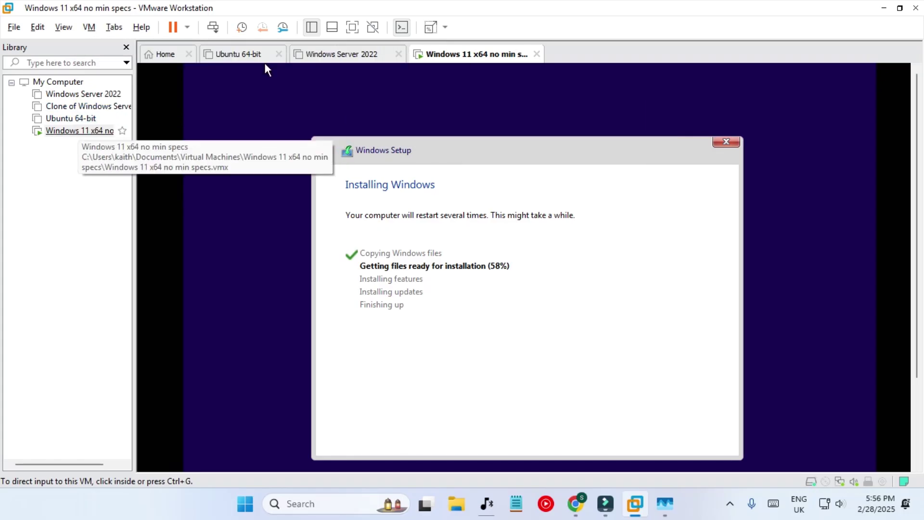
# Step: Examine the CD/DVD, network adapter, USB controller and hard disk settings of the Windows 11 virtual machine, then cancel without changes
pyautogui.rightClick(78, 129)
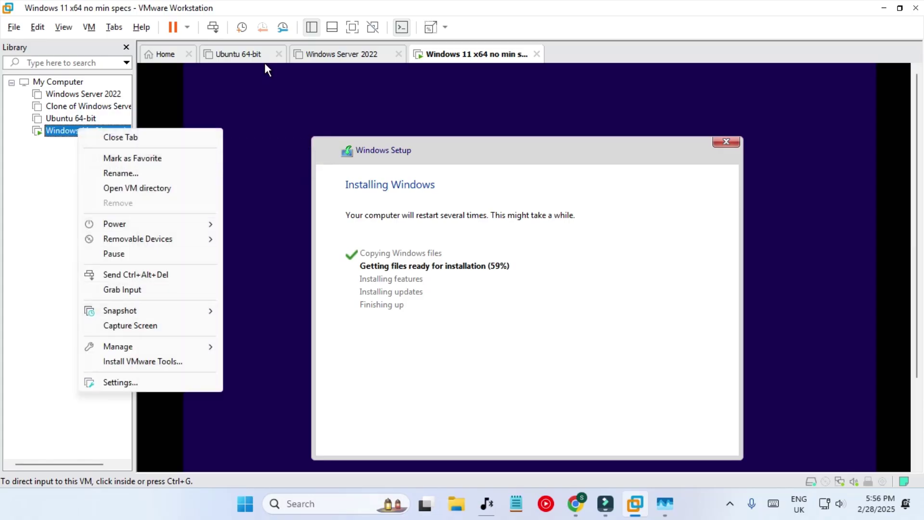
pyautogui.press('Up')
pyautogui.press('Return')
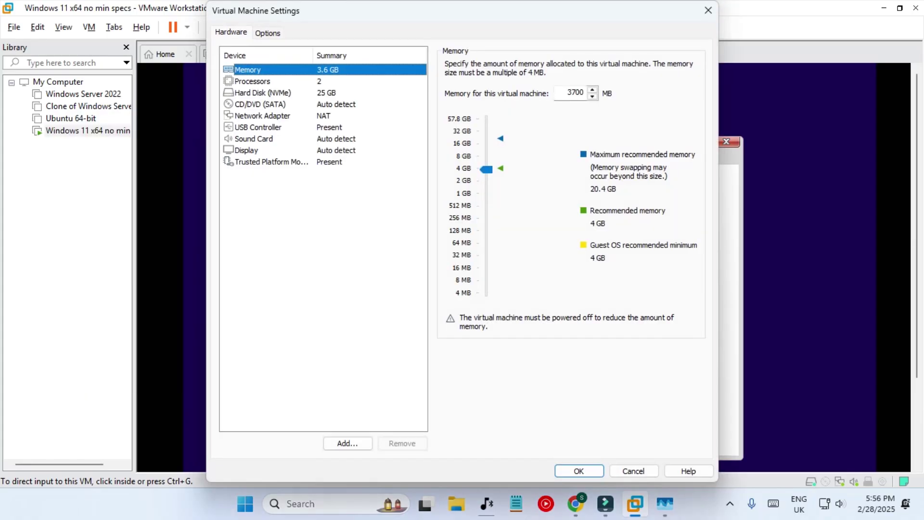
pyautogui.click(260, 104)
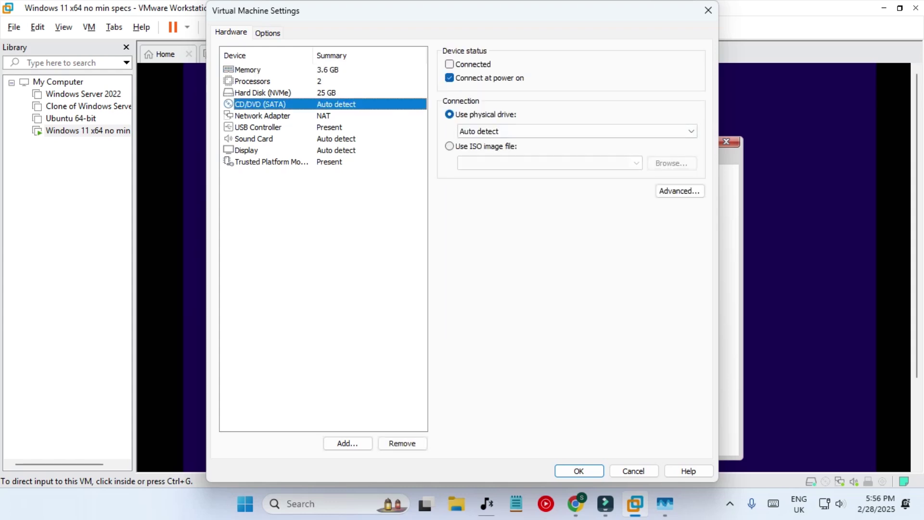
pyautogui.click(262, 115)
pyautogui.click(258, 127)
pyautogui.click(262, 115)
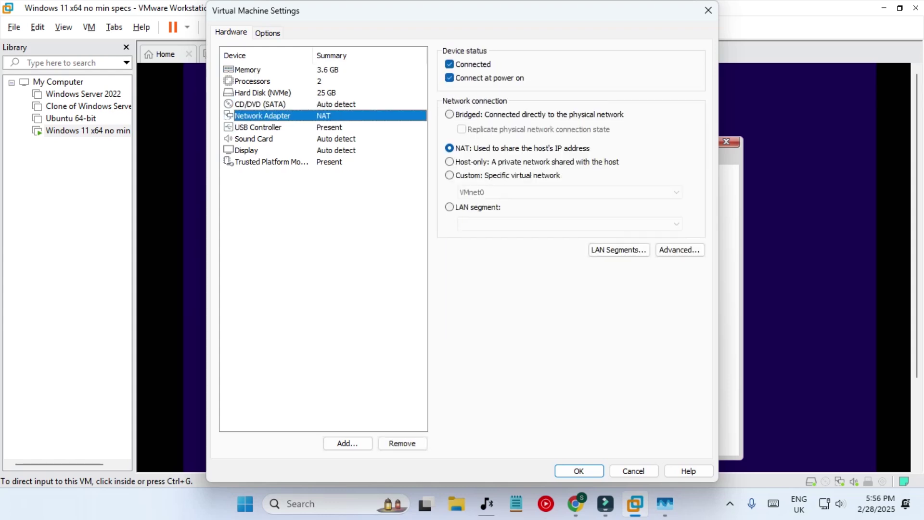
pyautogui.click(263, 92)
pyautogui.click(260, 103)
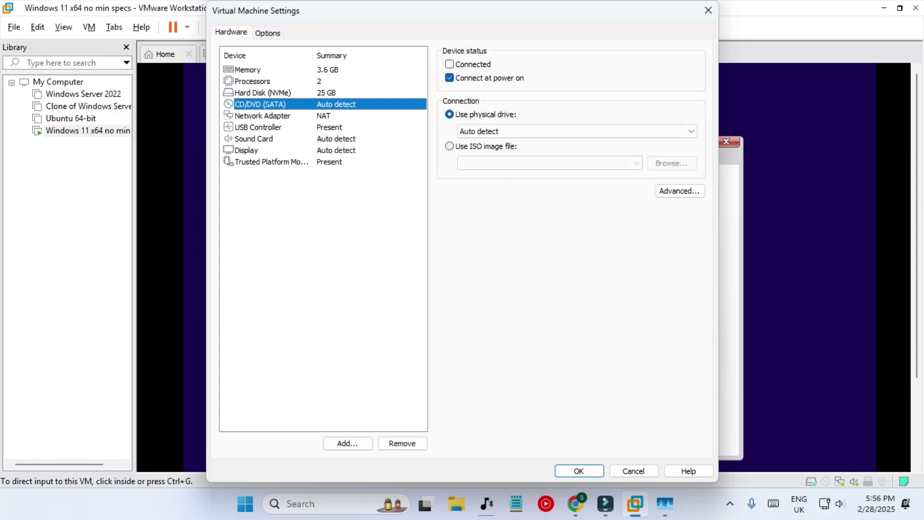
pyautogui.click(633, 471)
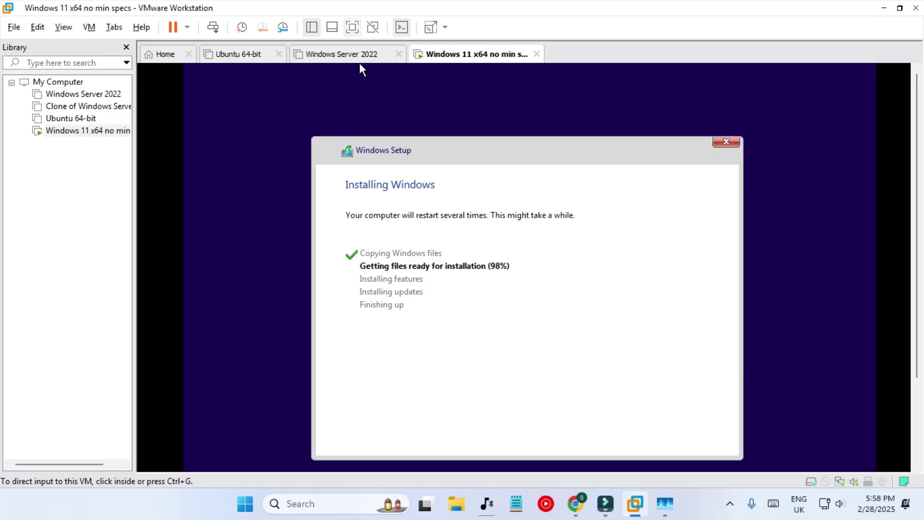
# Step: Follow the installation in full screen, return to the windowed view and restart immediately when Windows Setup asks for it
pyautogui.click(352, 27)
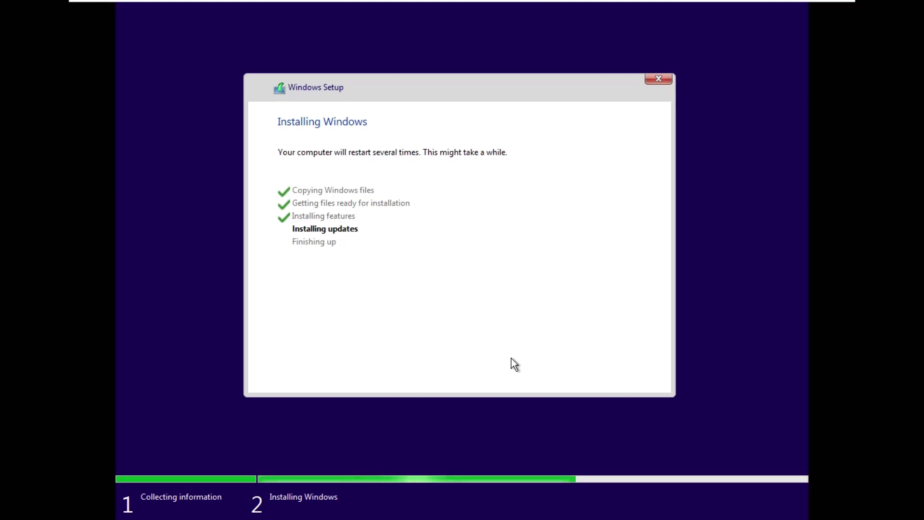
pyautogui.moveTo(422, 2)
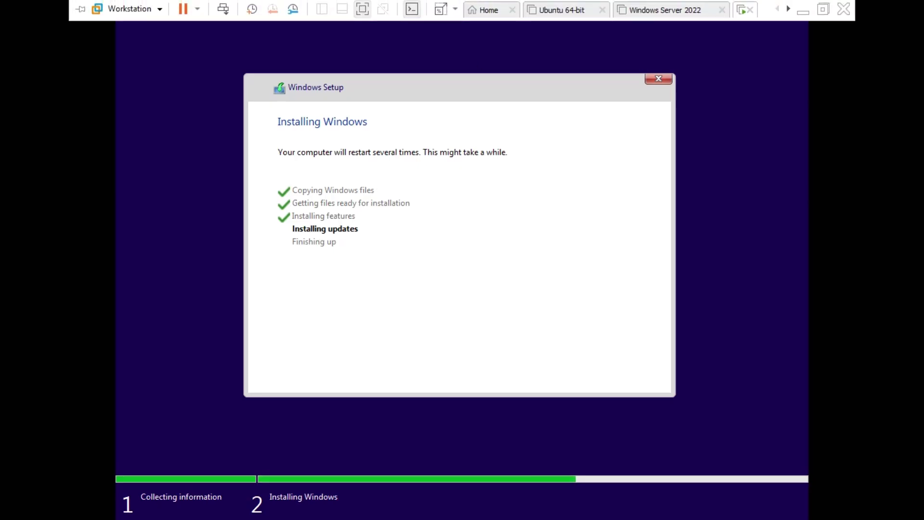
pyautogui.click(363, 9)
pyautogui.click(374, 238)
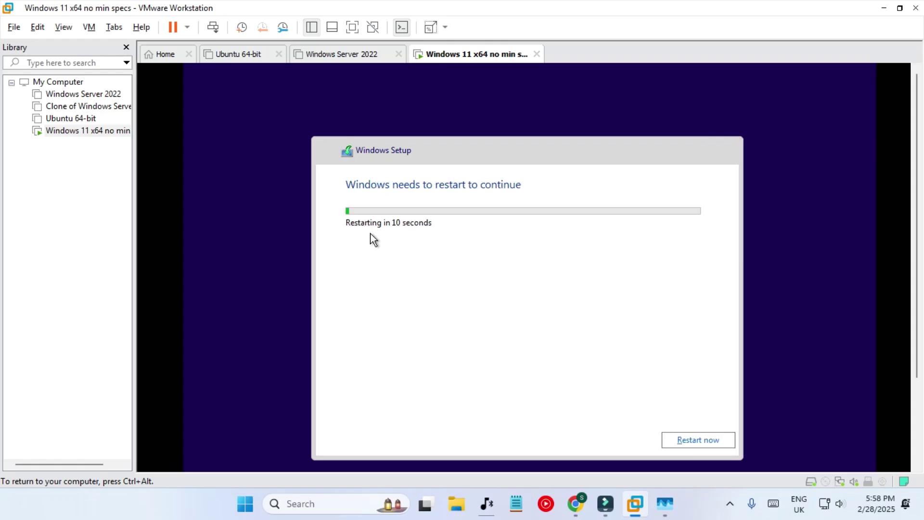
pyautogui.click(688, 446)
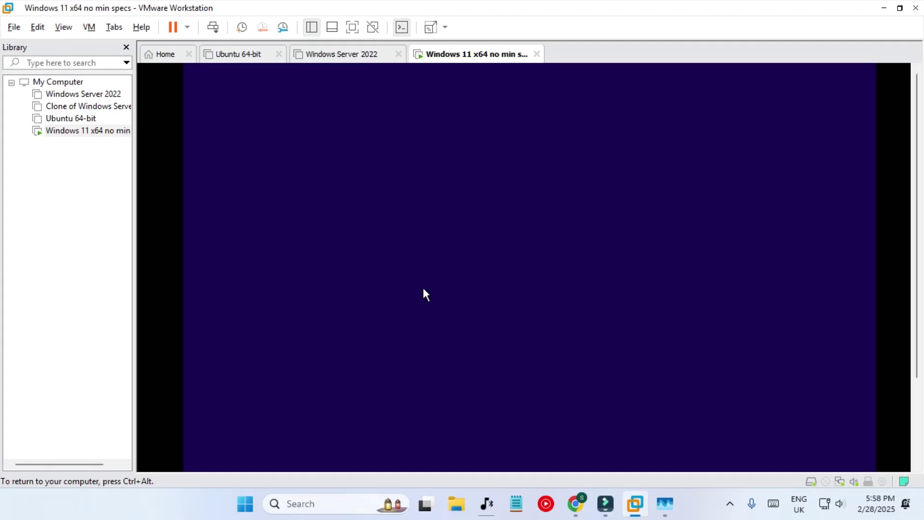
# Step: Release input to the host and recheck the virtual machine's CD/DVD (SATA) settings while it restarts, cancelling without changes
pyautogui.hotkey('ctrl', 'alt')
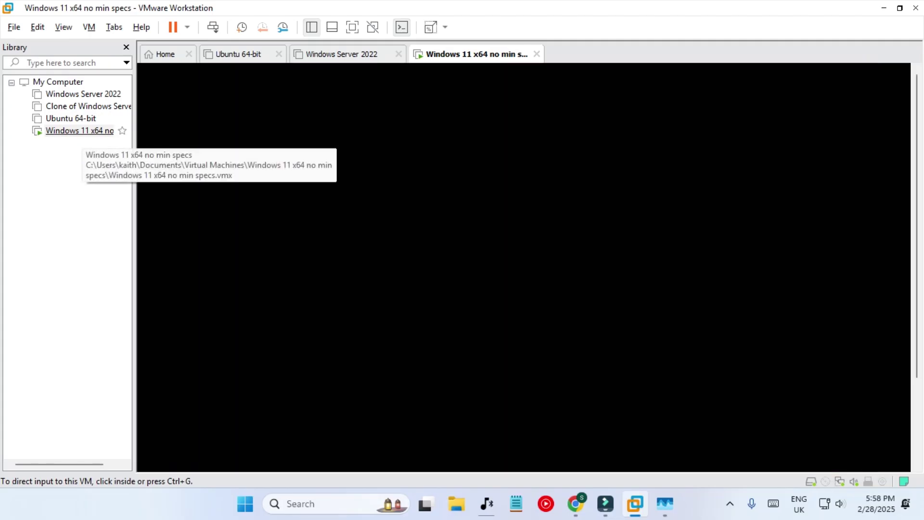
pyautogui.rightClick(79, 131)
pyautogui.click(123, 386)
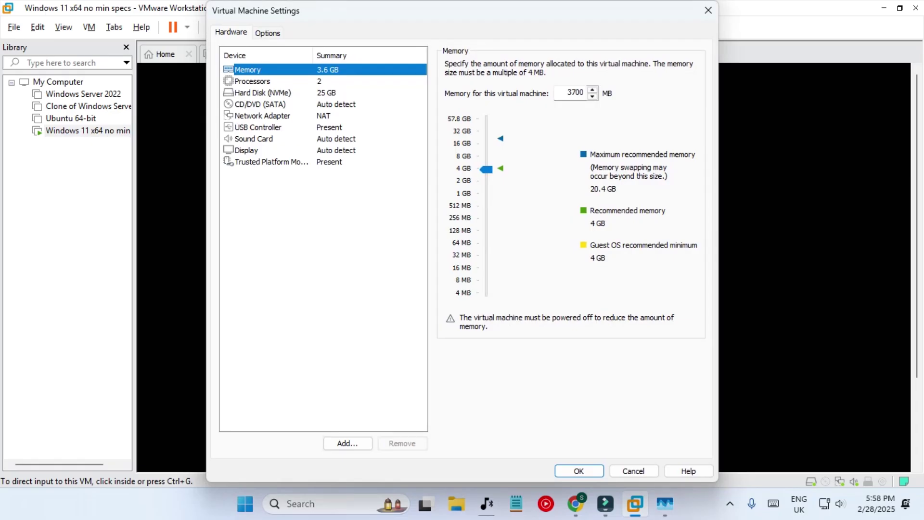
pyautogui.click(260, 104)
pyautogui.click(633, 471)
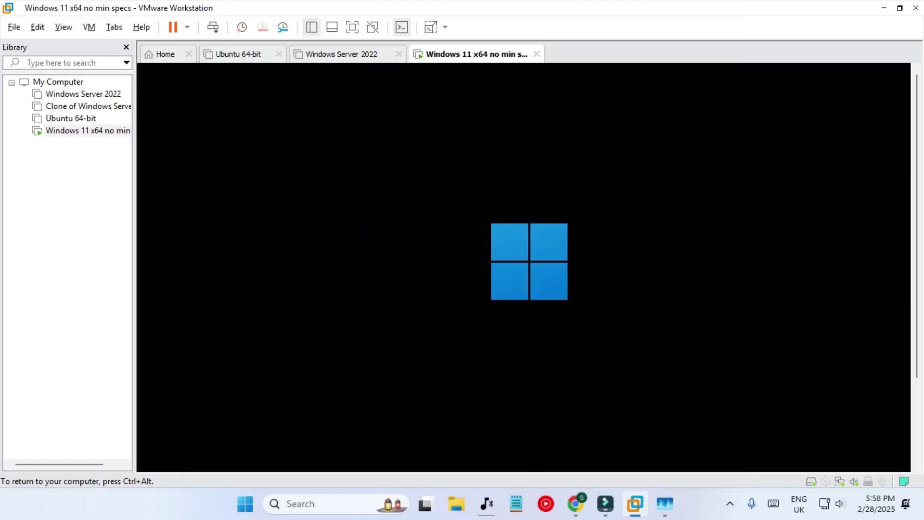
# Step: Watch the Windows 11 guest start up in full screen and return to the windowed view
pyautogui.hotkey('ctrl', 'alt')
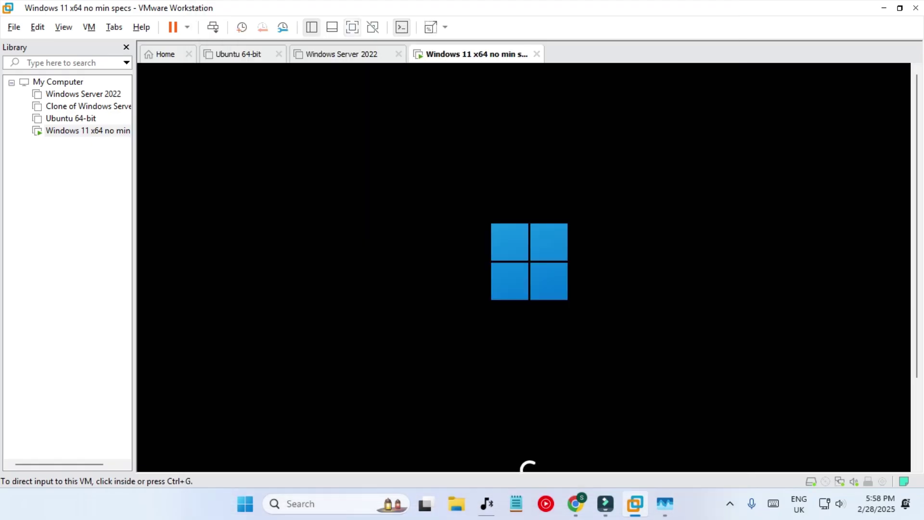
pyautogui.click(352, 27)
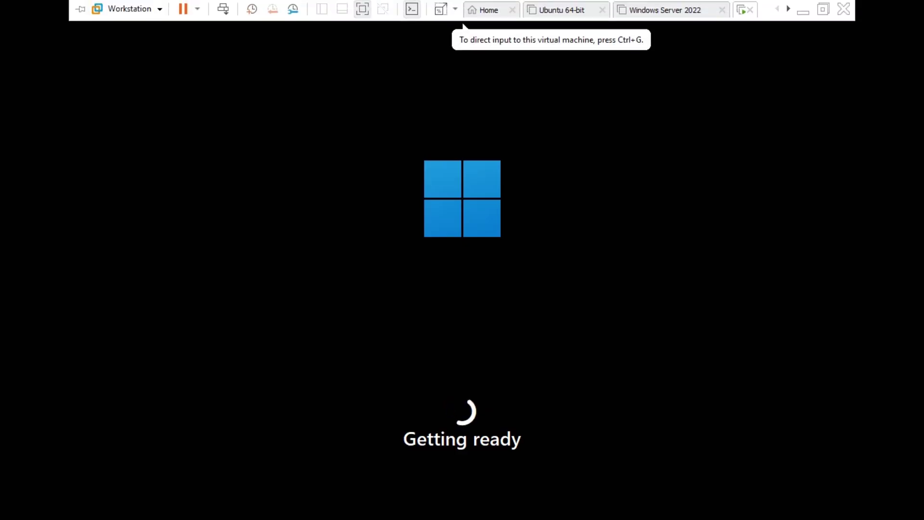
pyautogui.click(410, 9)
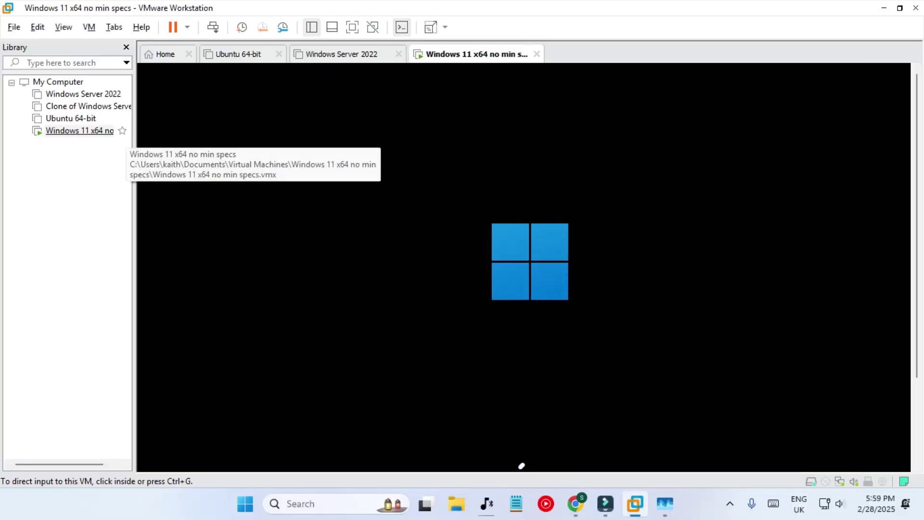
# Step: Open the available actions for the Windows 11 x64 no min specs virtual machine in the library
pyautogui.rightClick(87, 135)
pyautogui.click(250, 232)
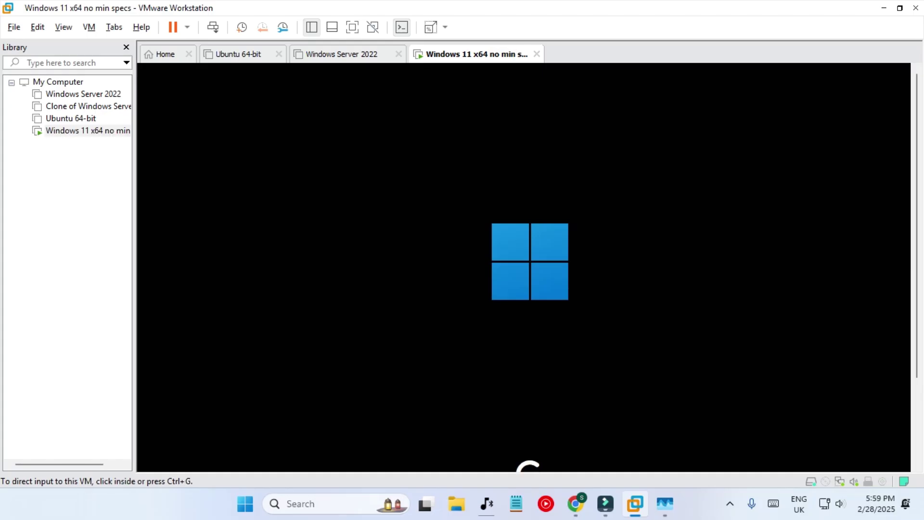
pyautogui.rightClick(99, 131)
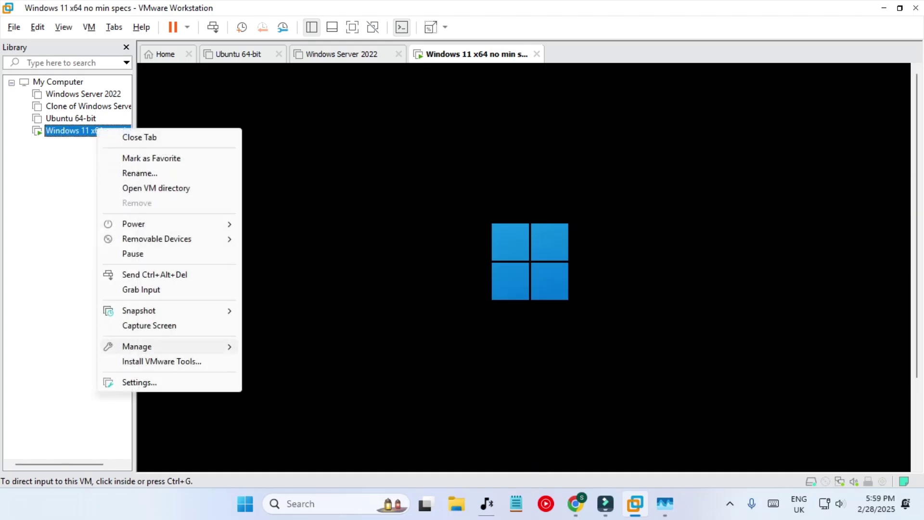